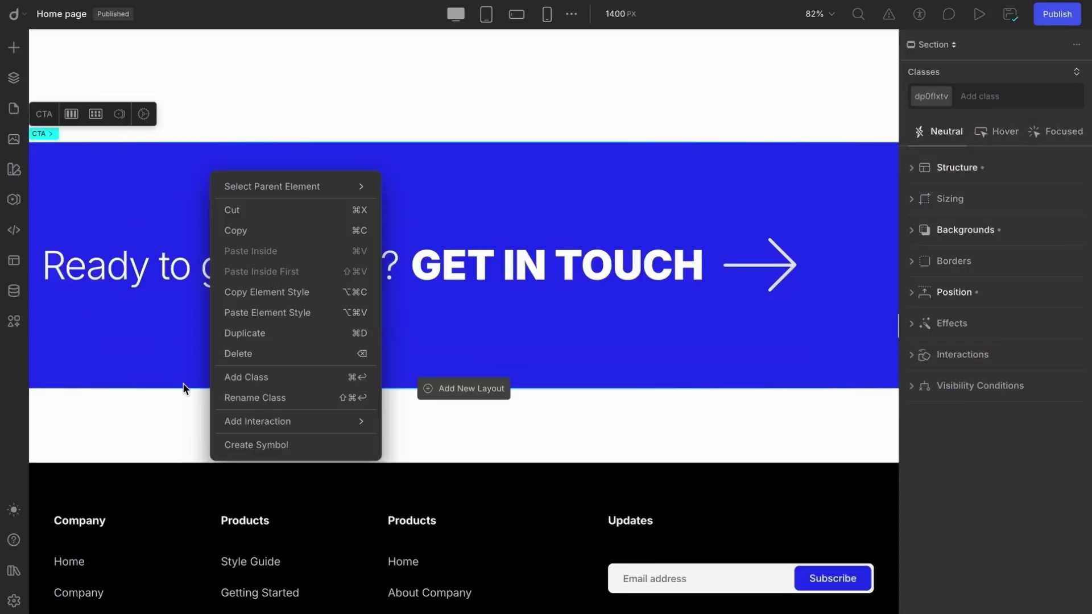
Place the GET IN TOUCH symbol below the About content with a near-black 111111 background
{"action": "left_click", "coordinate": [240, 447]}
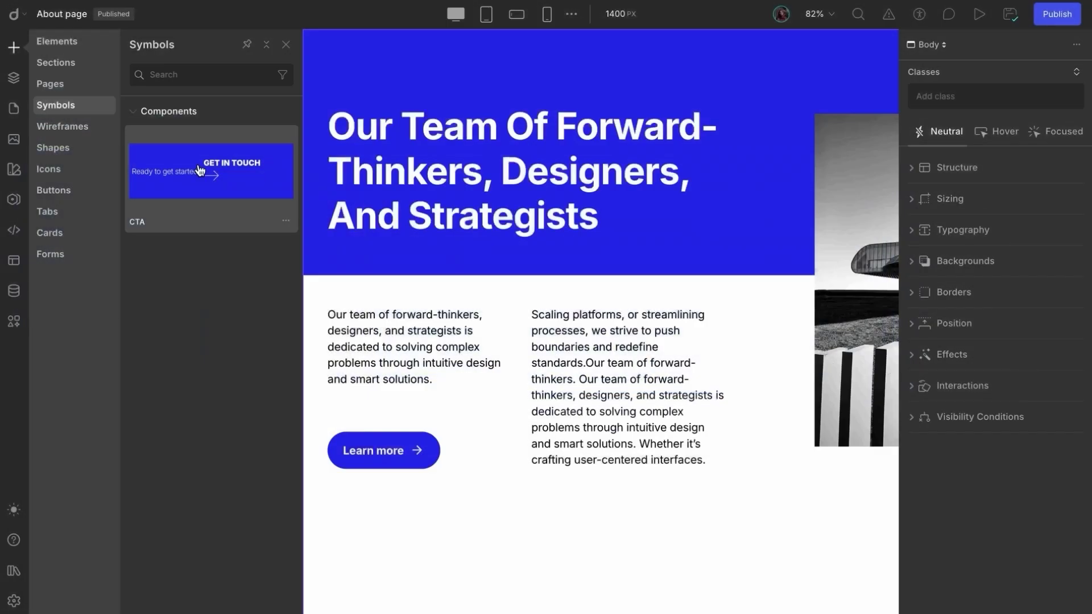
{"action": "left_click_drag", "start_coordinate": [215, 202], "coordinate": [285, 552]}
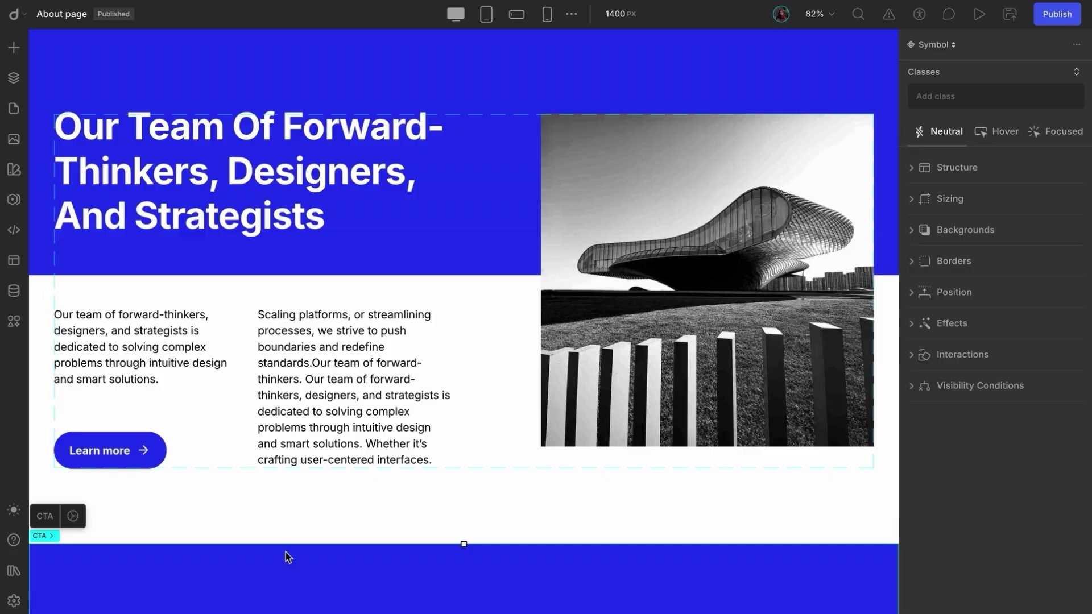
{"action": "scroll", "coordinate": [285, 551], "scroll_direction": "down", "scroll_amount": 3}
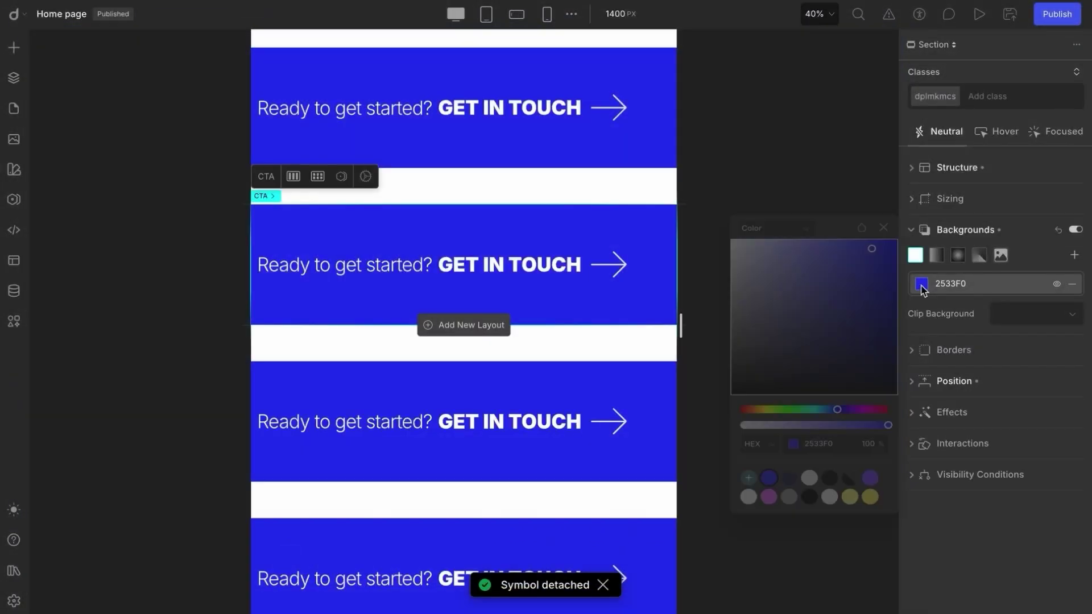
{"action": "left_click", "coordinate": [823, 522]}
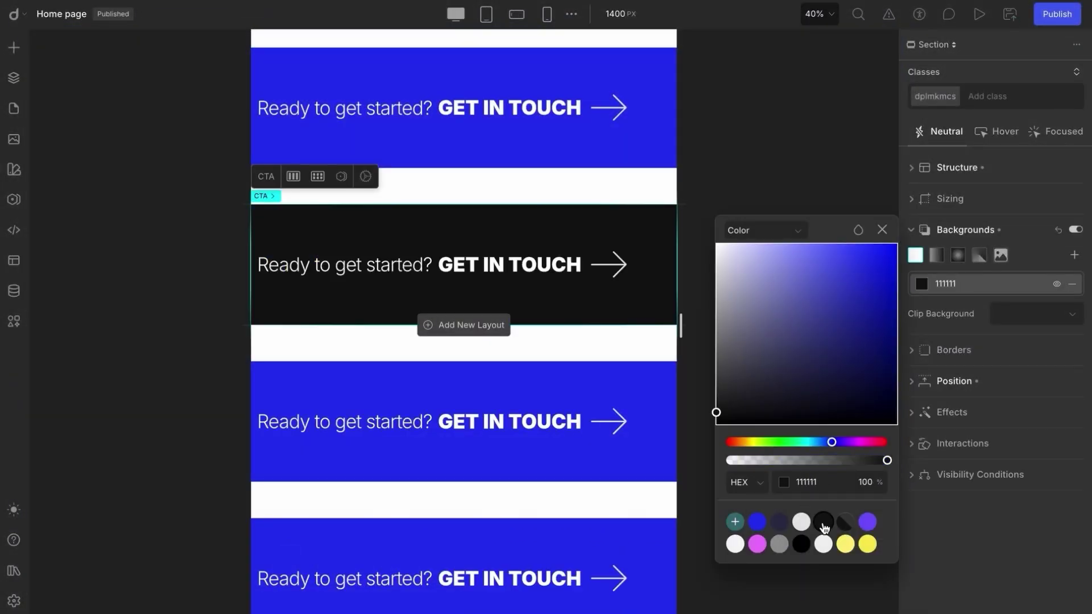
{"action": "left_click", "coordinate": [883, 229]}
Change the GET IN TOUCH heading text to CLICK HERE
{"action": "scroll", "coordinate": [463, 342], "scroll_direction": "down", "scroll_amount": 1}
{"action": "double_click", "coordinate": [509, 357]}
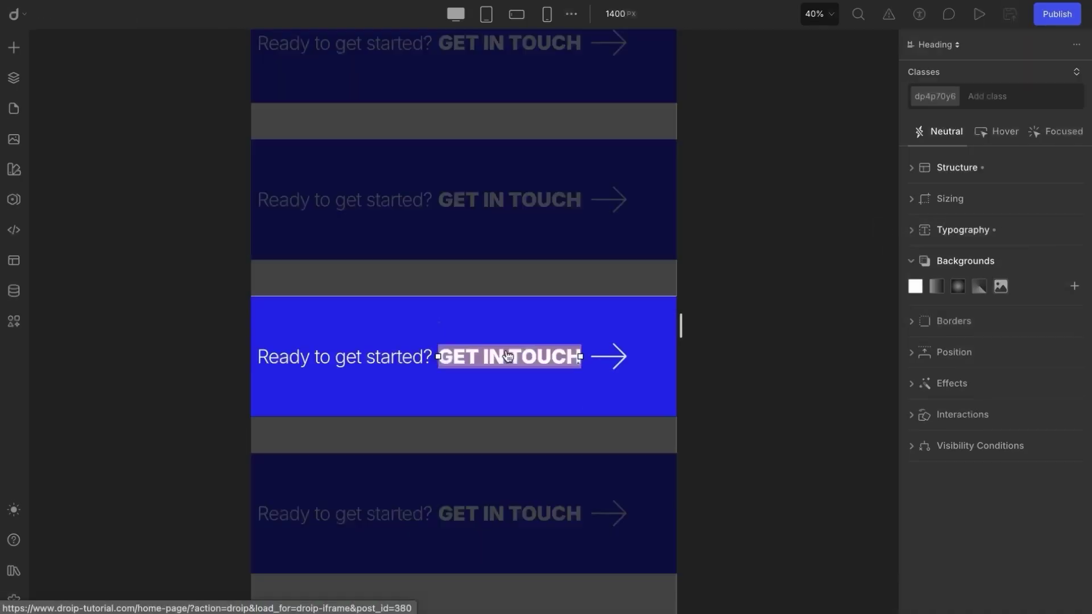
{"action": "type", "text": "CLICK HERE"}
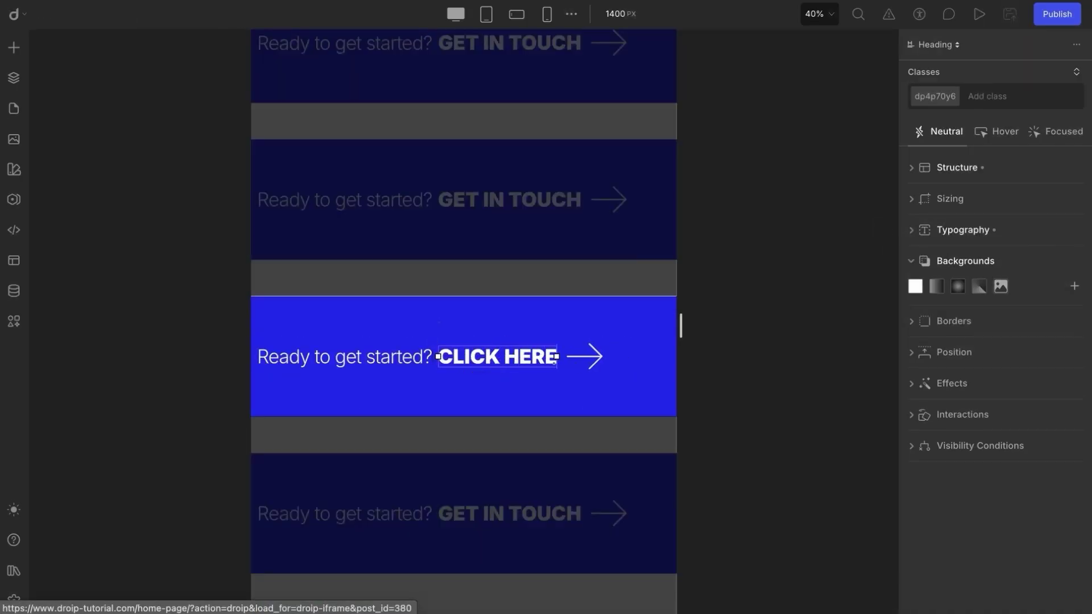
{"action": "left_click", "coordinate": [541, 412]}
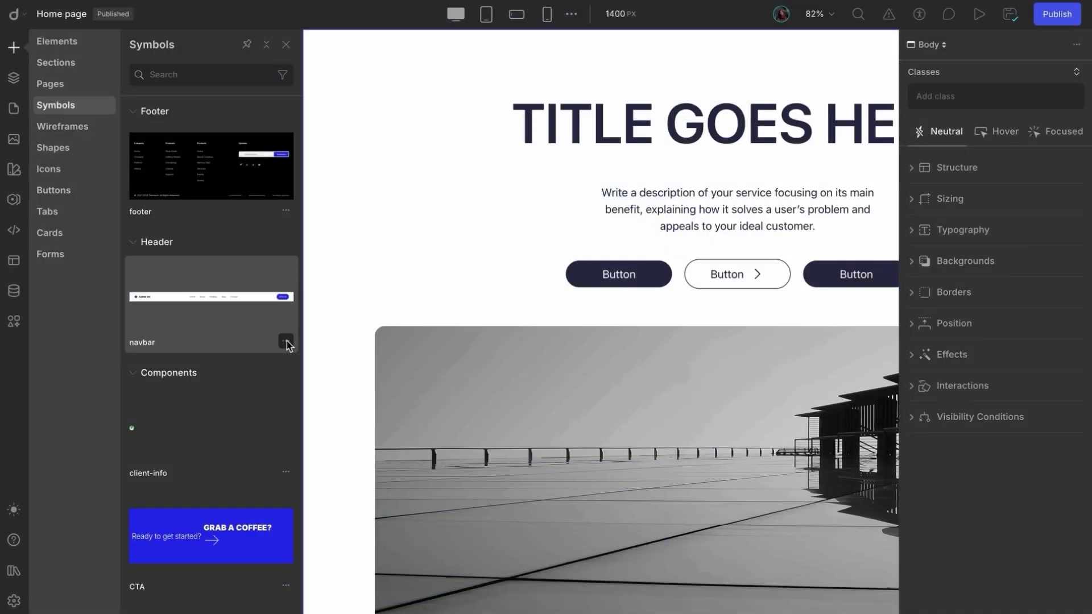
Set the navbar symbol as the site's header
{"action": "left_click", "coordinate": [285, 341]}
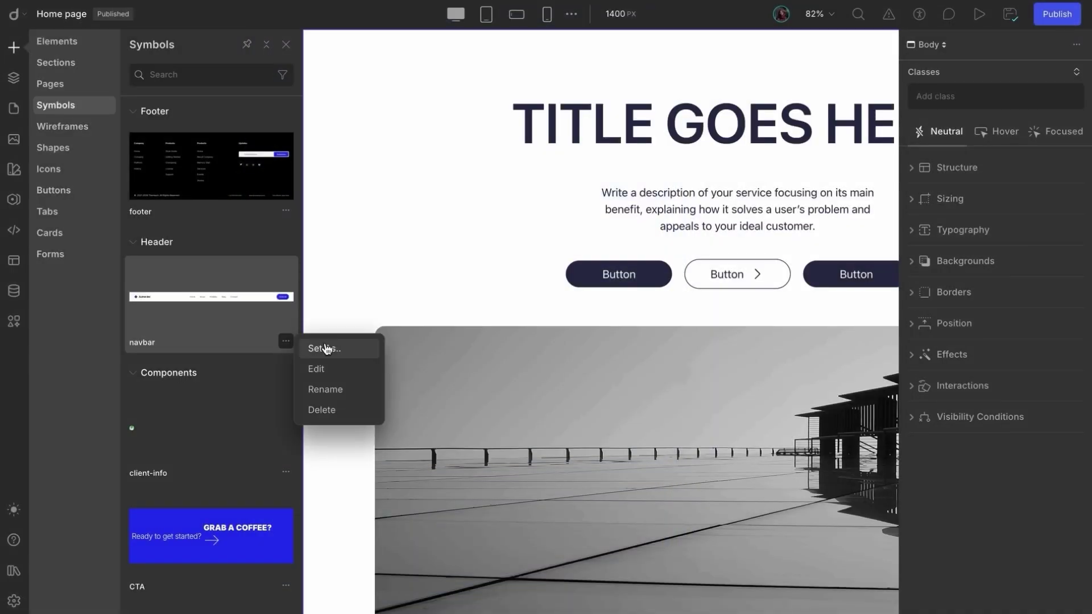
{"action": "mouse_move", "coordinate": [328, 351]}
{"action": "left_click", "coordinate": [415, 352]}
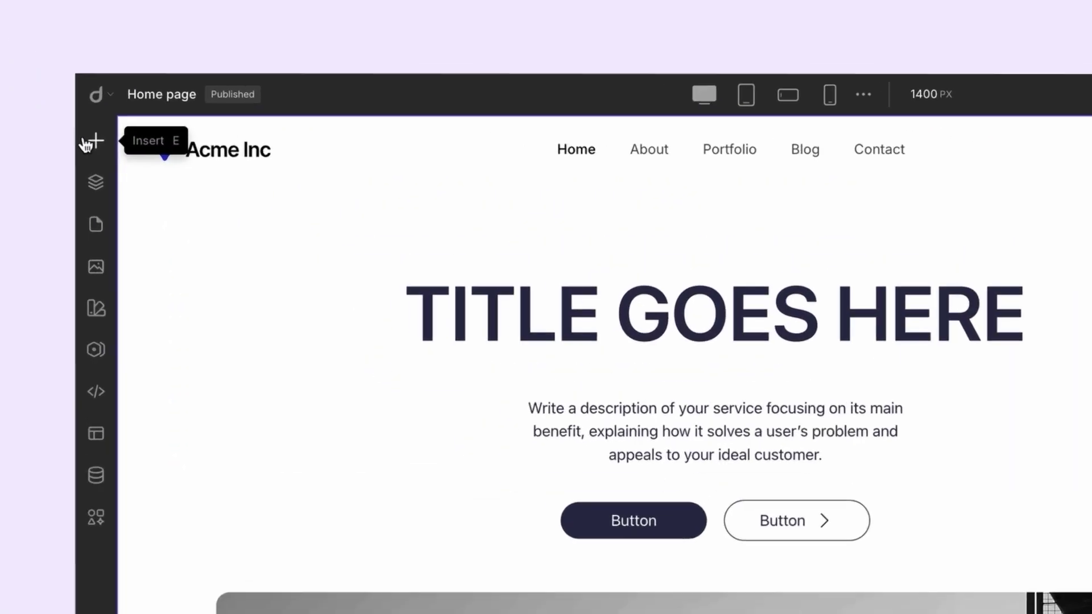
Close the insertable elements panel and scroll down to the blue GET IN TOUCH banner and footer
{"action": "left_click", "coordinate": [11, 82]}
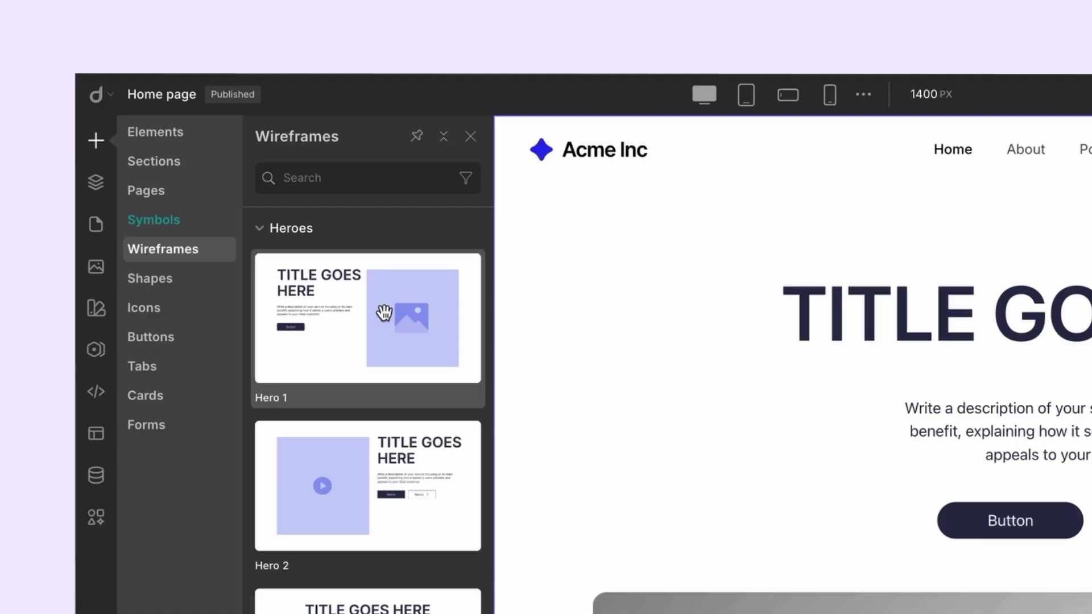
{"action": "left_click", "coordinate": [96, 141]}
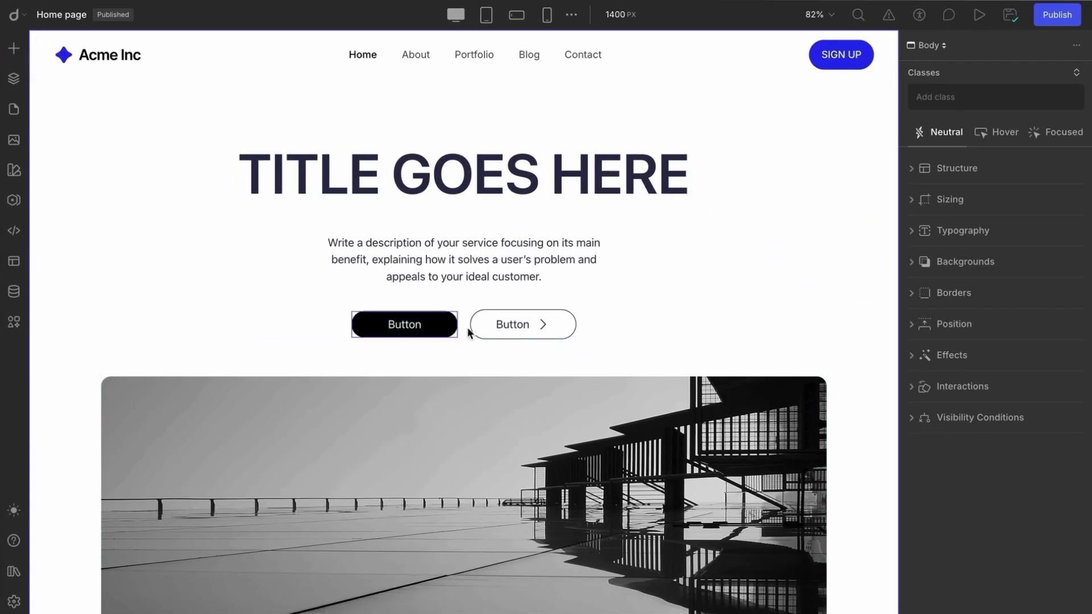
{"action": "scroll", "coordinate": [438, 427], "scroll_direction": "down", "scroll_amount": 8}
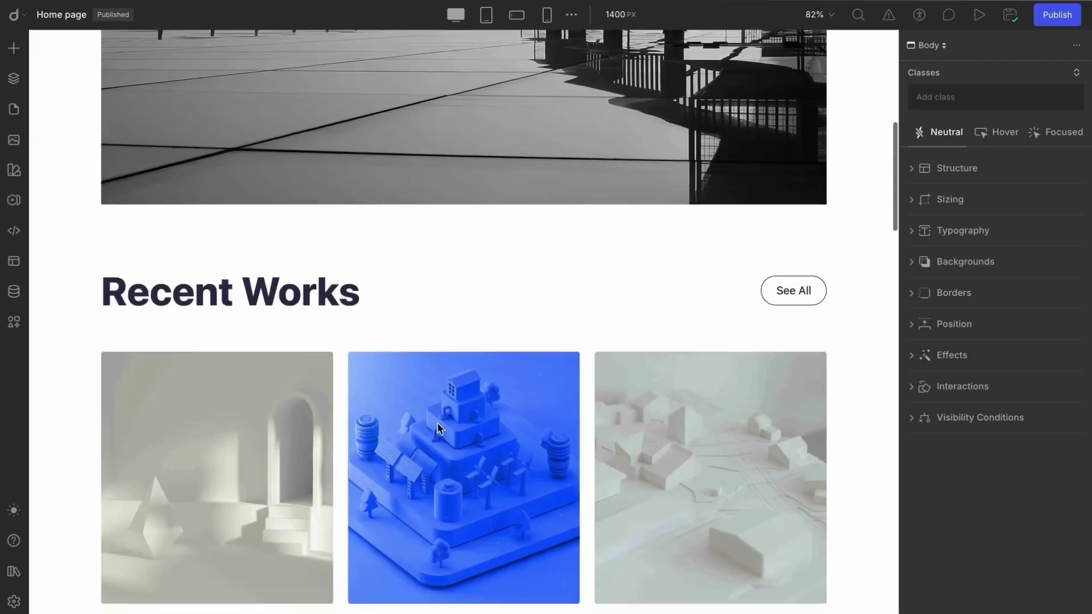
{"action": "scroll", "coordinate": [438, 426], "scroll_direction": "down", "scroll_amount": 20}
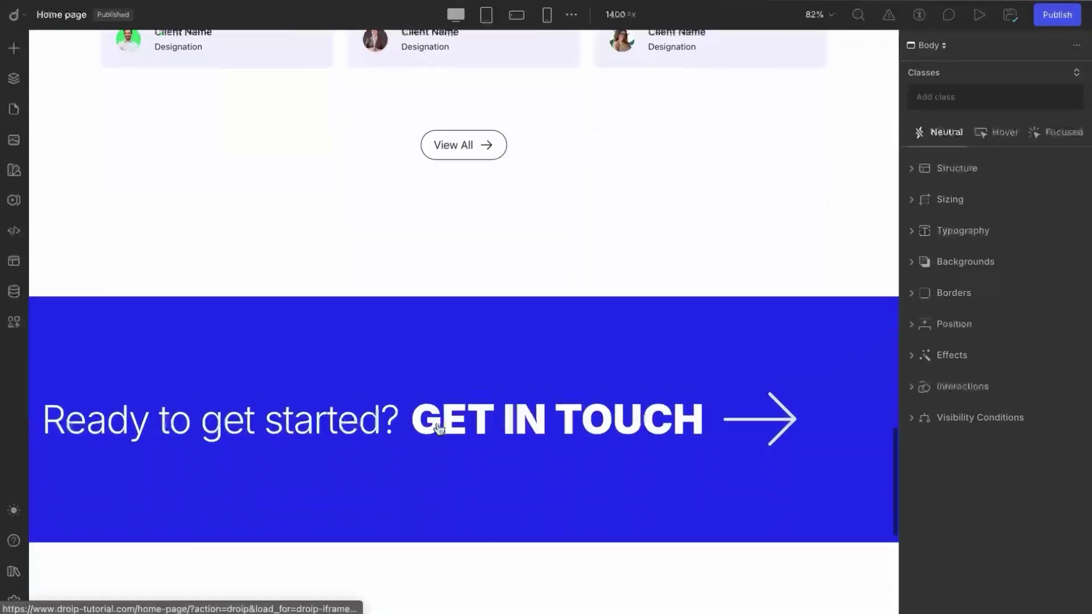
{"action": "scroll", "coordinate": [438, 427], "scroll_direction": "down", "scroll_amount": 3}
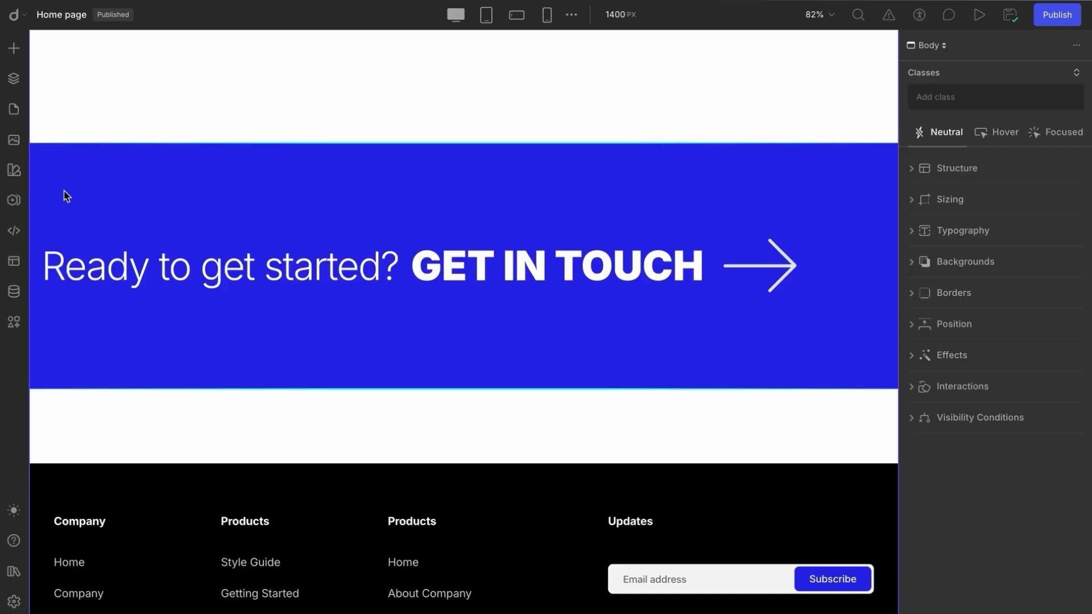
Expand the CTA section's Container, Block and Link layers, then close the pages list again
{"action": "left_click", "coordinate": [17, 80]}
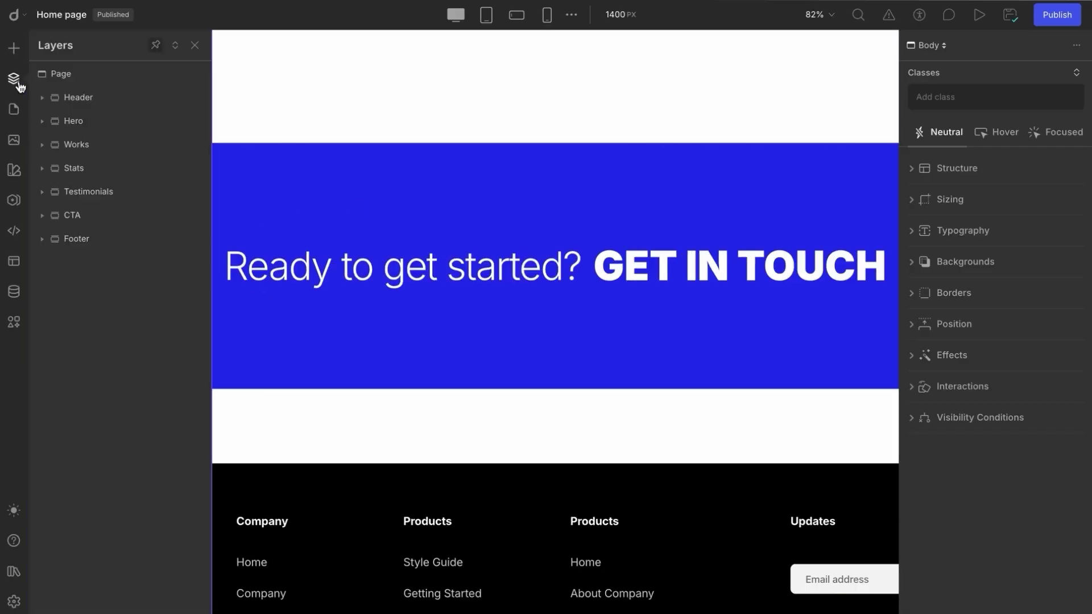
{"action": "left_click", "coordinate": [42, 218]}
{"action": "left_click", "coordinate": [59, 239]}
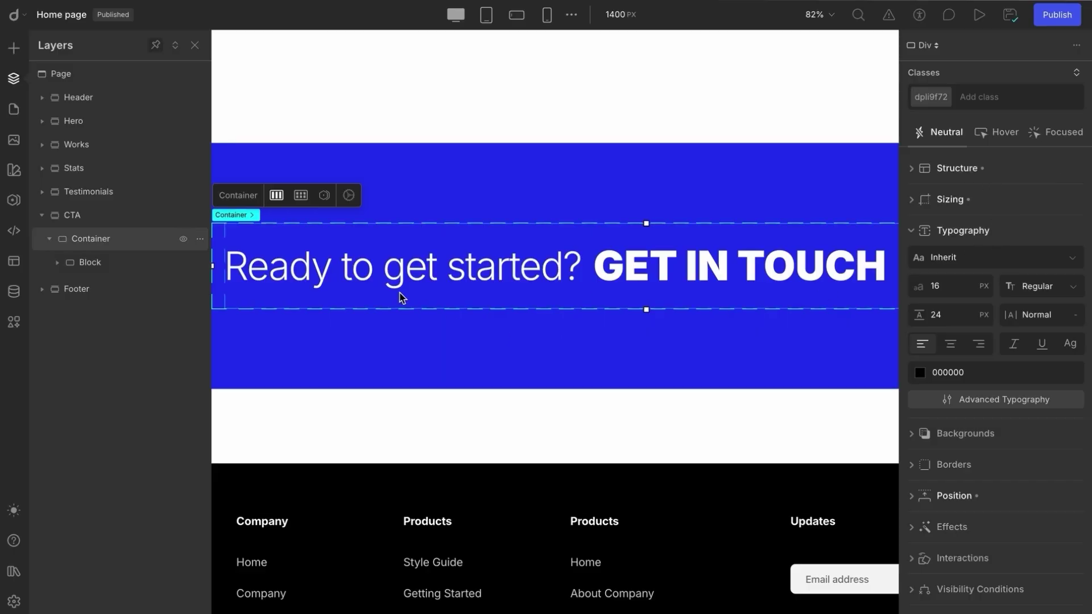
{"action": "left_click", "coordinate": [57, 264]}
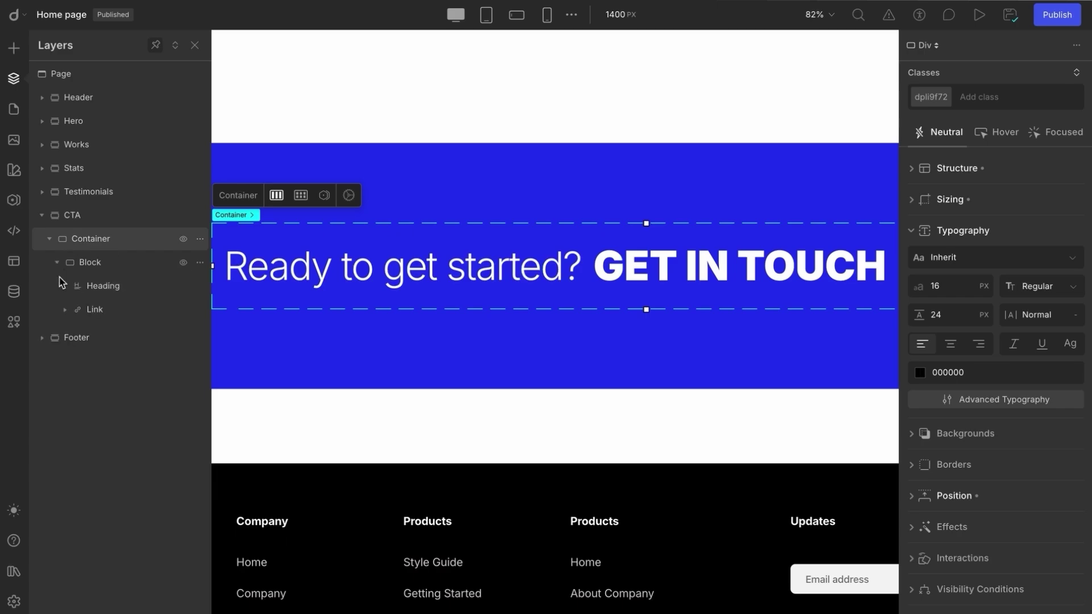
{"action": "left_click", "coordinate": [65, 310]}
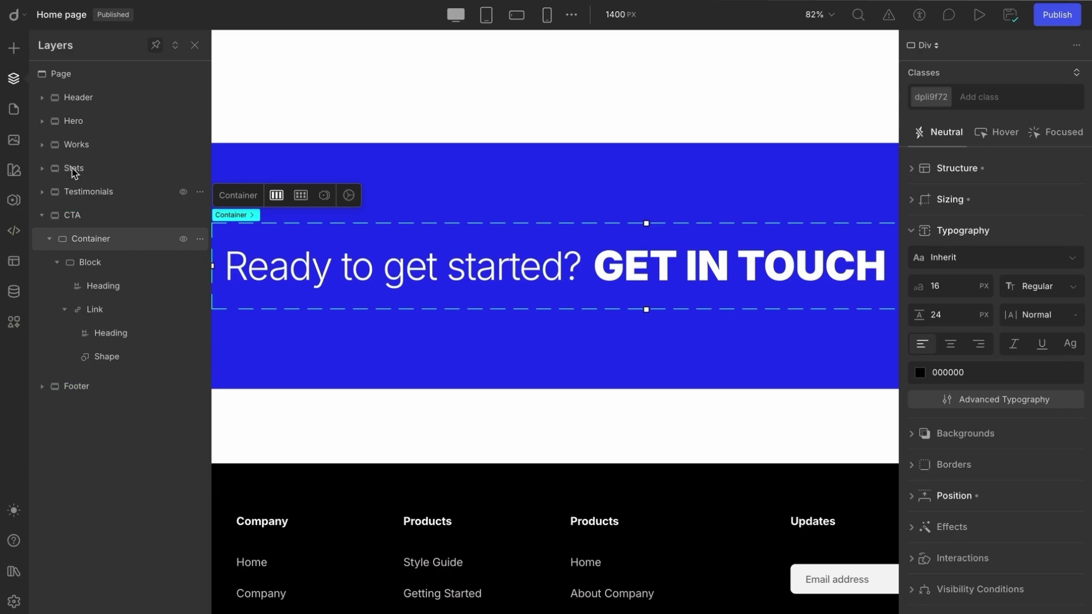
{"action": "left_click", "coordinate": [12, 111]}
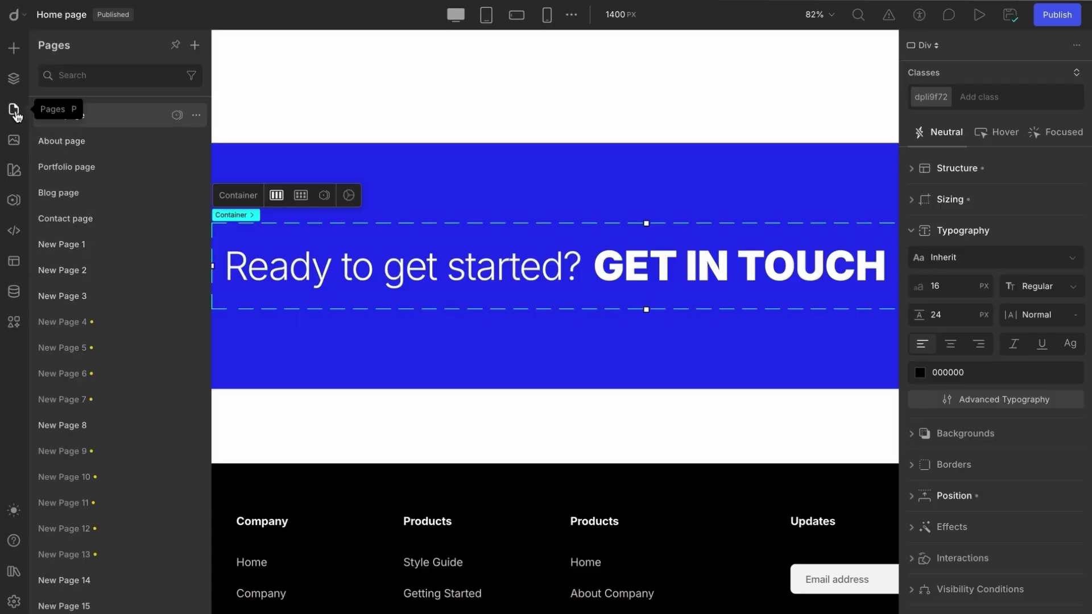
{"action": "left_click", "coordinate": [14, 111]}
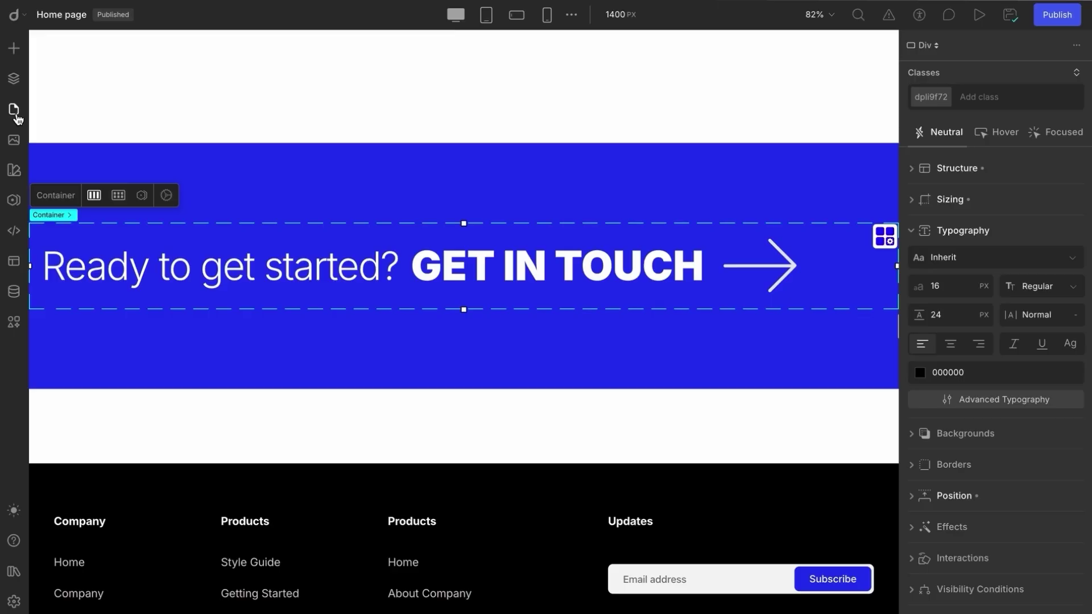
Create a symbol from the CTA section named 'CTA' in the Components group
{"action": "left_click", "coordinate": [223, 179]}
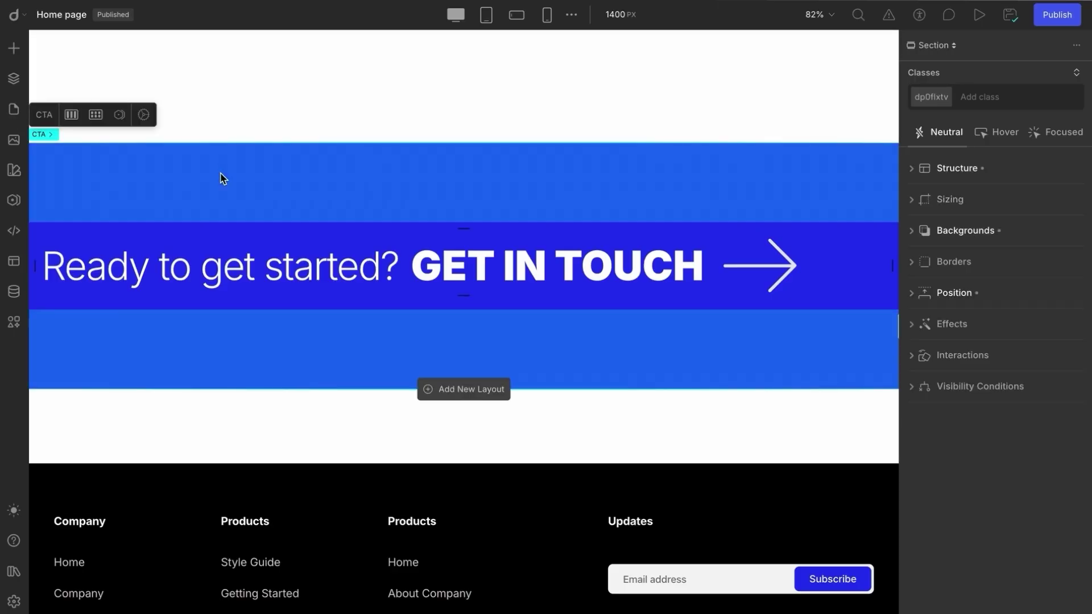
{"action": "right_click", "coordinate": [223, 178]}
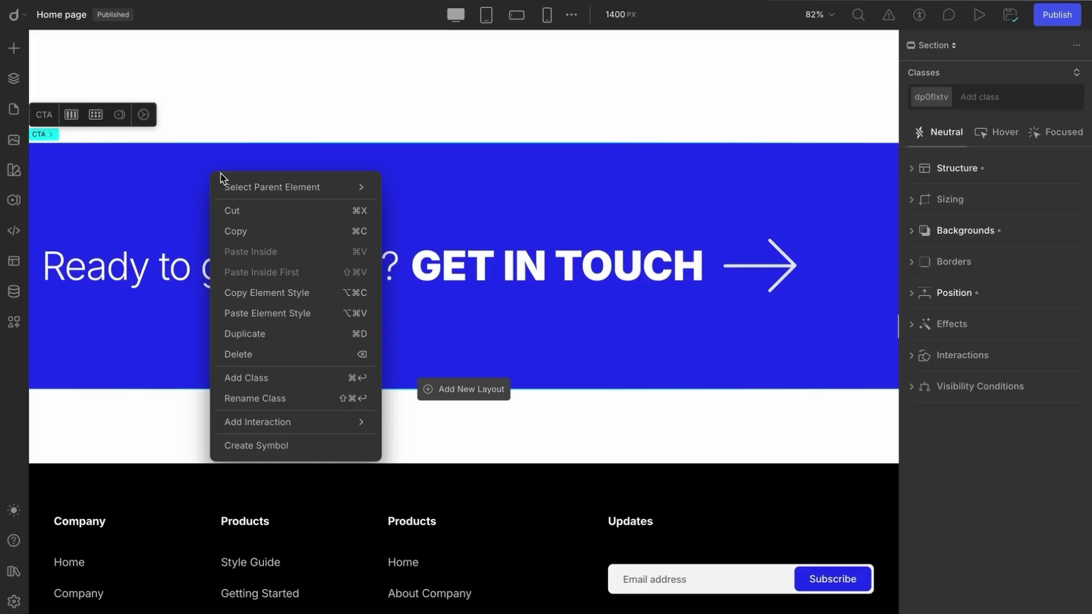
{"action": "left_click", "coordinate": [241, 452]}
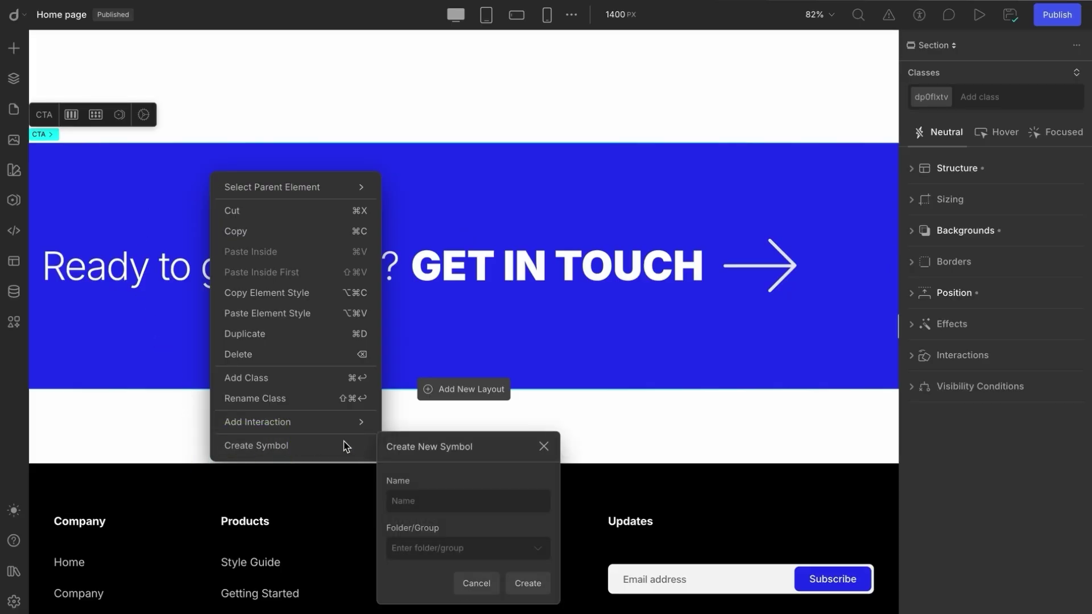
{"action": "left_click_drag", "start_coordinate": [419, 462], "coordinate": [539, 246]}
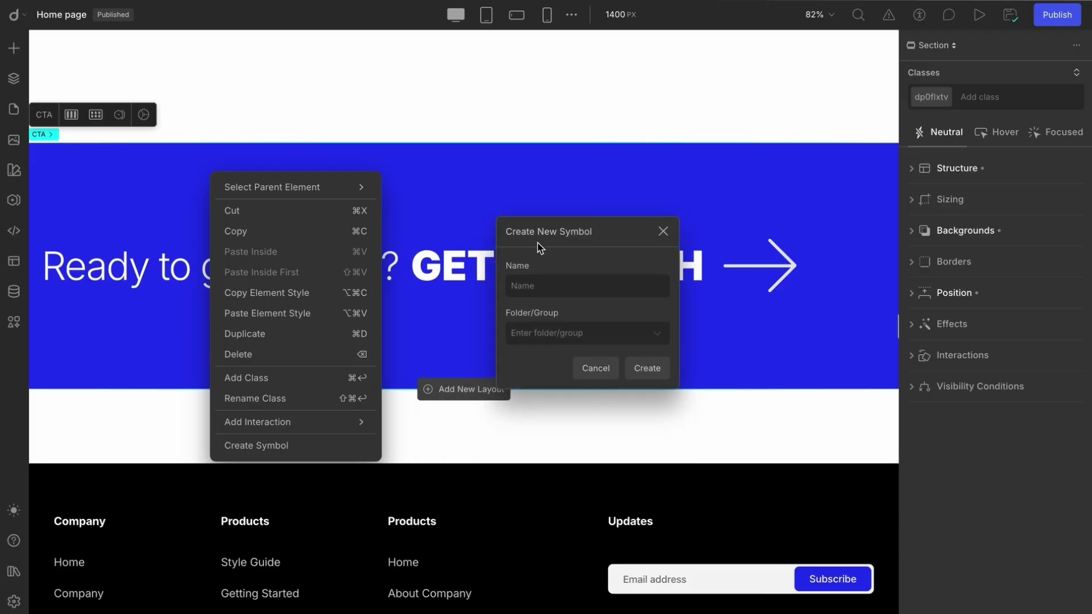
{"action": "left_click", "coordinate": [564, 286]}
{"action": "type", "text": "CTA"}
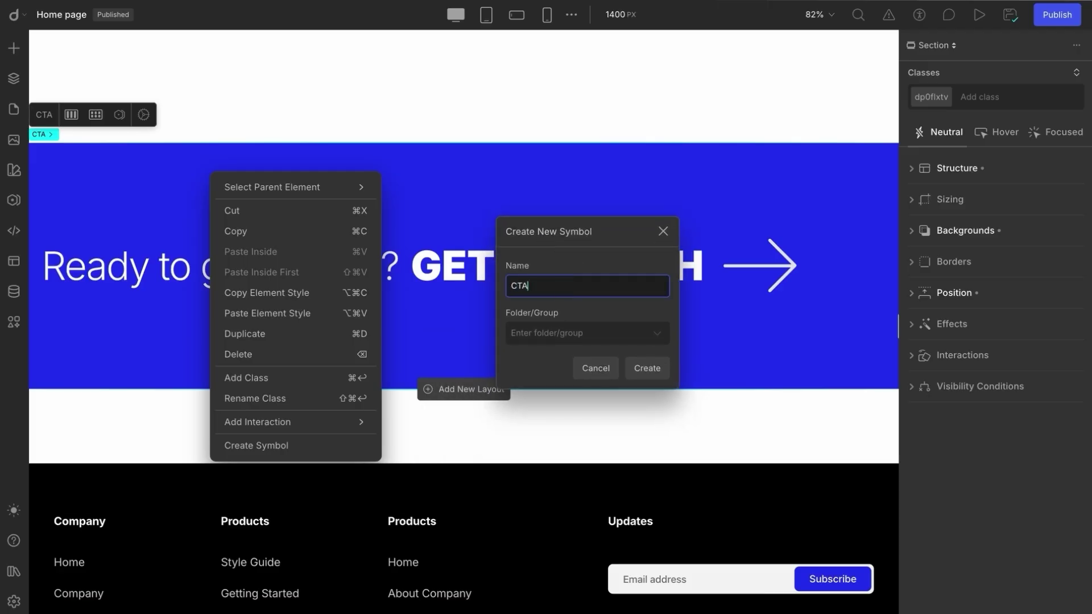
{"action": "left_click", "coordinate": [575, 334]}
{"action": "type", "text": "Components"}
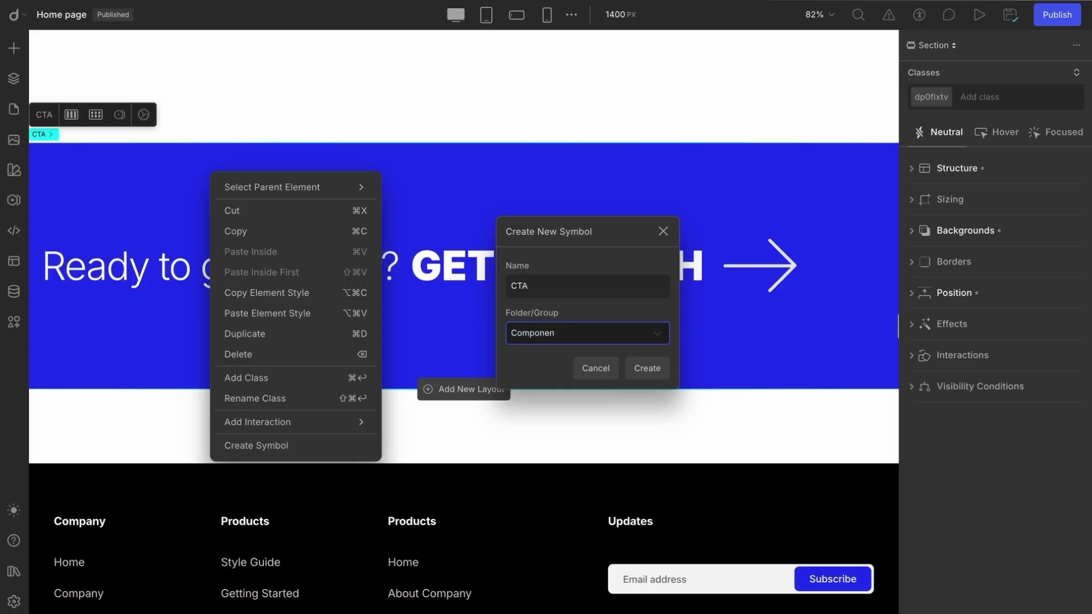
{"action": "left_click", "coordinate": [648, 369]}
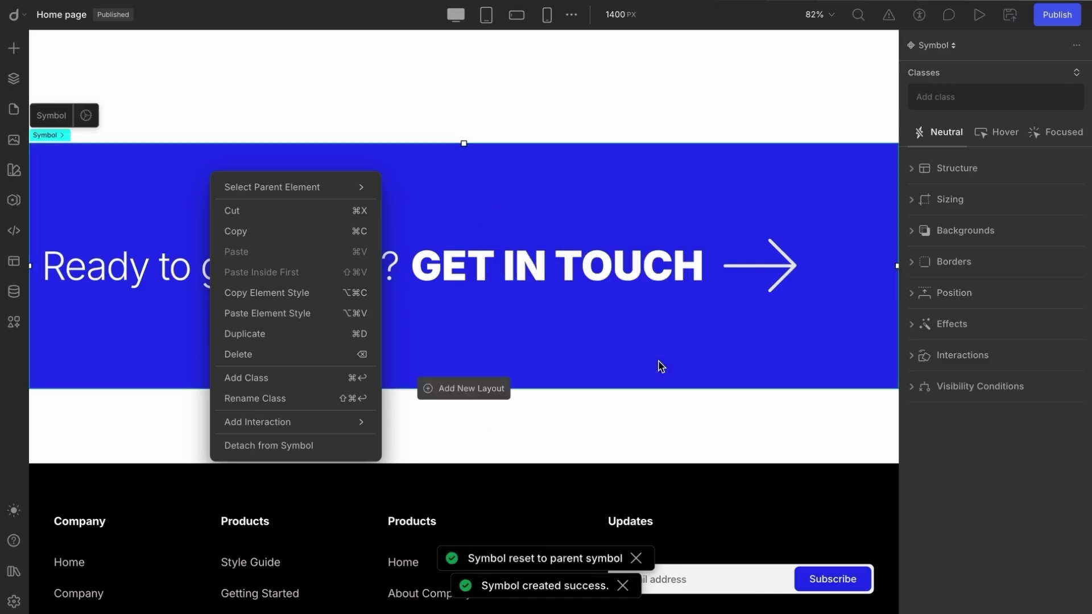
Look over the saved symbols list, then bring up the site's pages list
{"action": "key", "text": "Escape"}
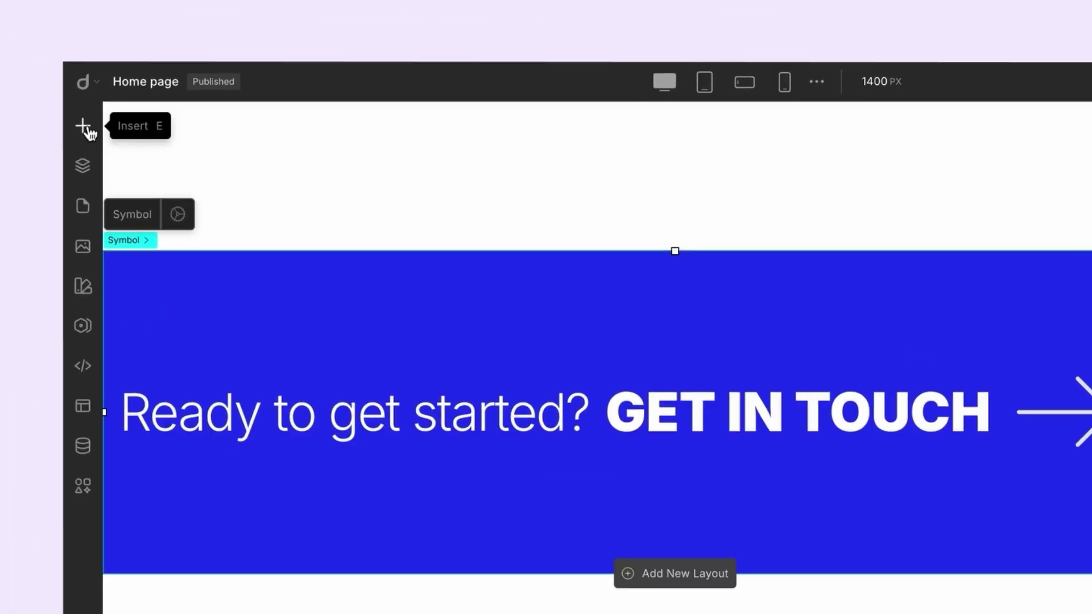
{"action": "left_click", "coordinate": [86, 128]}
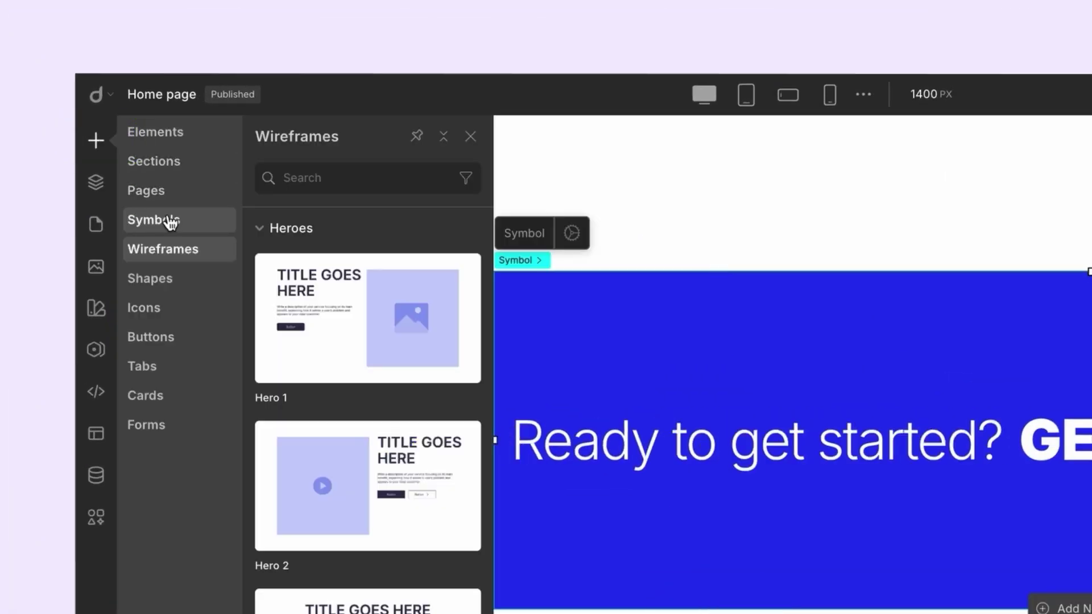
{"action": "left_click", "coordinate": [154, 203]}
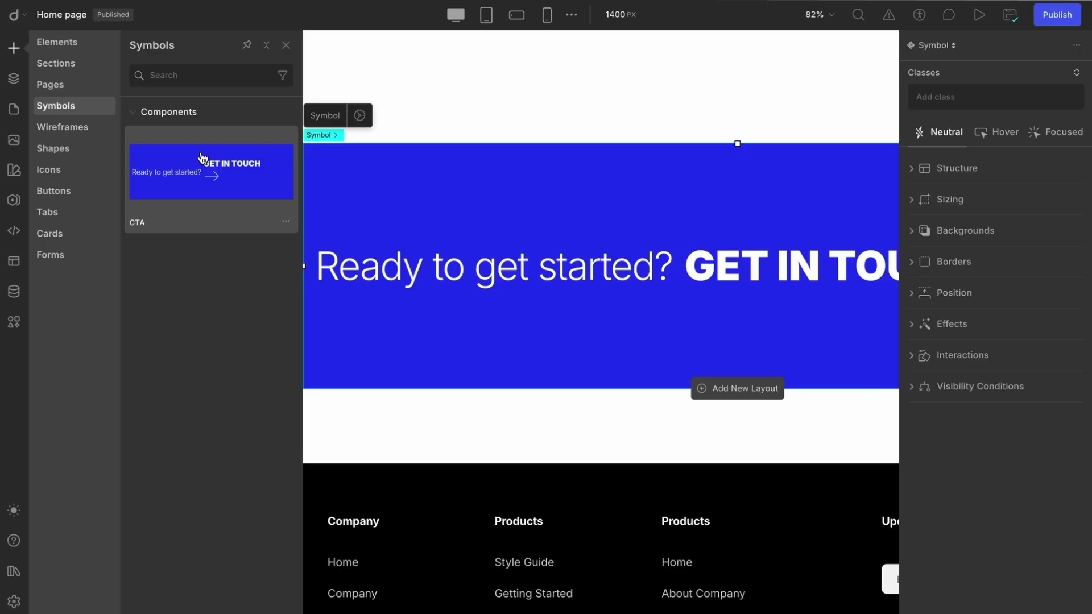
{"action": "left_click", "coordinate": [14, 111]}
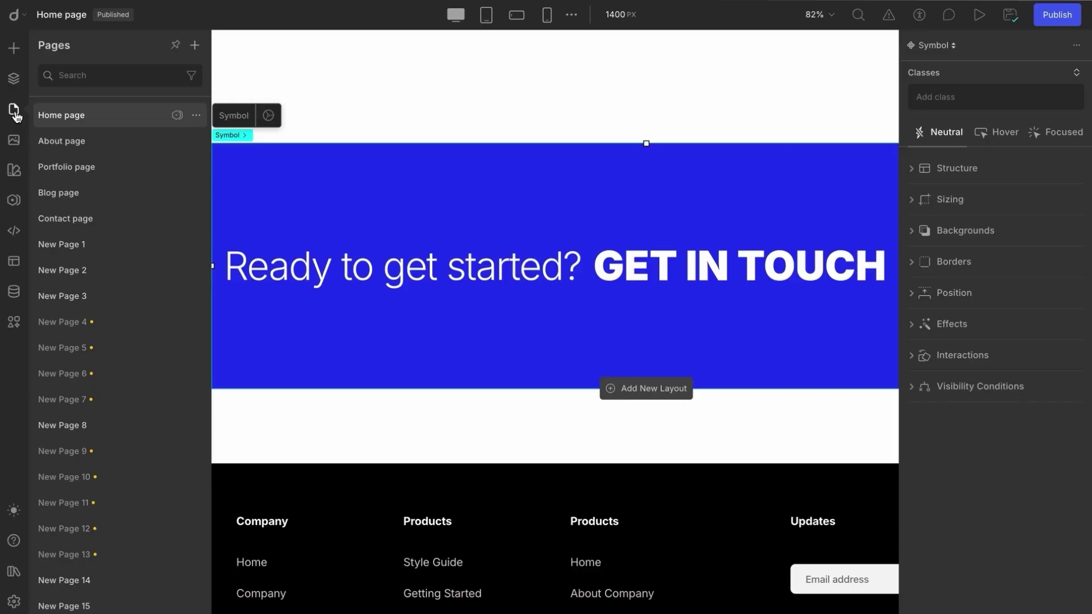
Open the About page and drop the CTA symbol below its existing content
{"action": "left_click", "coordinate": [93, 153]}
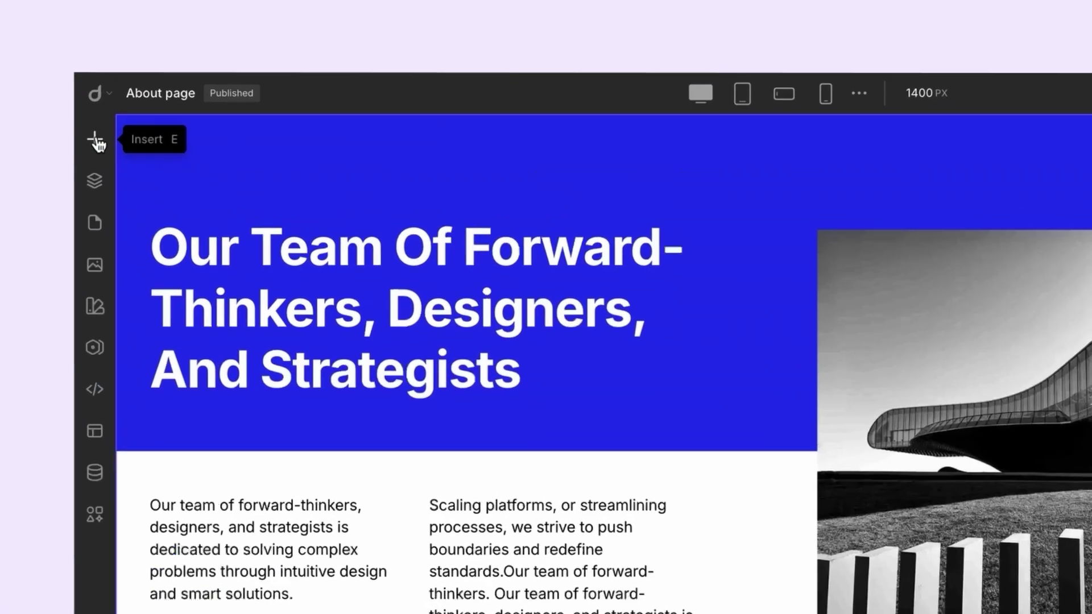
{"action": "left_click", "coordinate": [14, 49]}
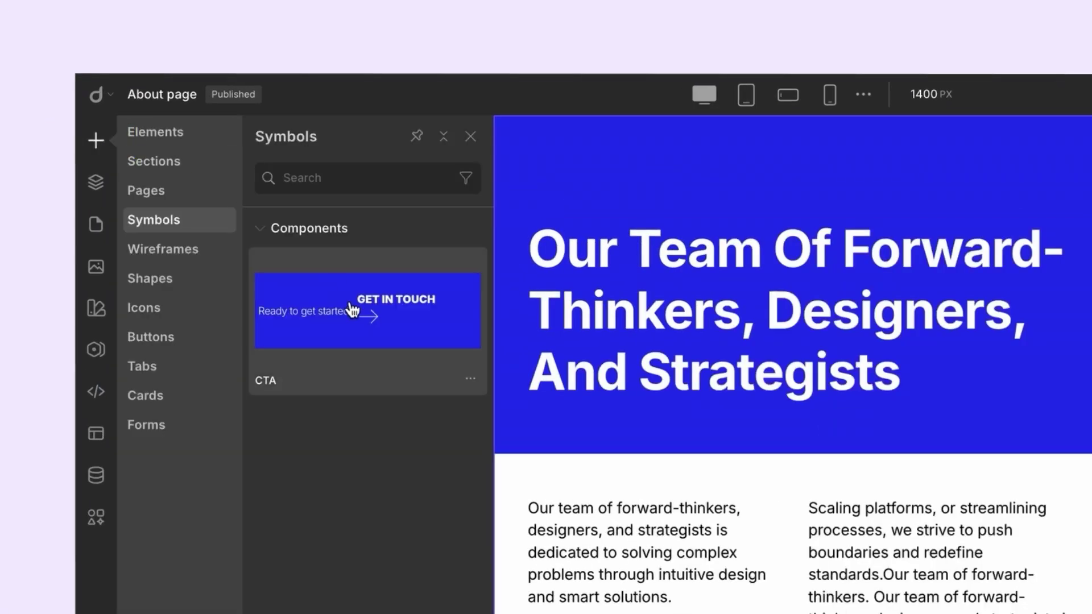
{"action": "left_click_drag", "start_coordinate": [371, 312], "coordinate": [533, 613]}
{"action": "left_click_drag", "start_coordinate": [332, 535], "coordinate": [285, 553]}
{"action": "scroll", "coordinate": [287, 558], "scroll_direction": "down", "scroll_amount": 3}
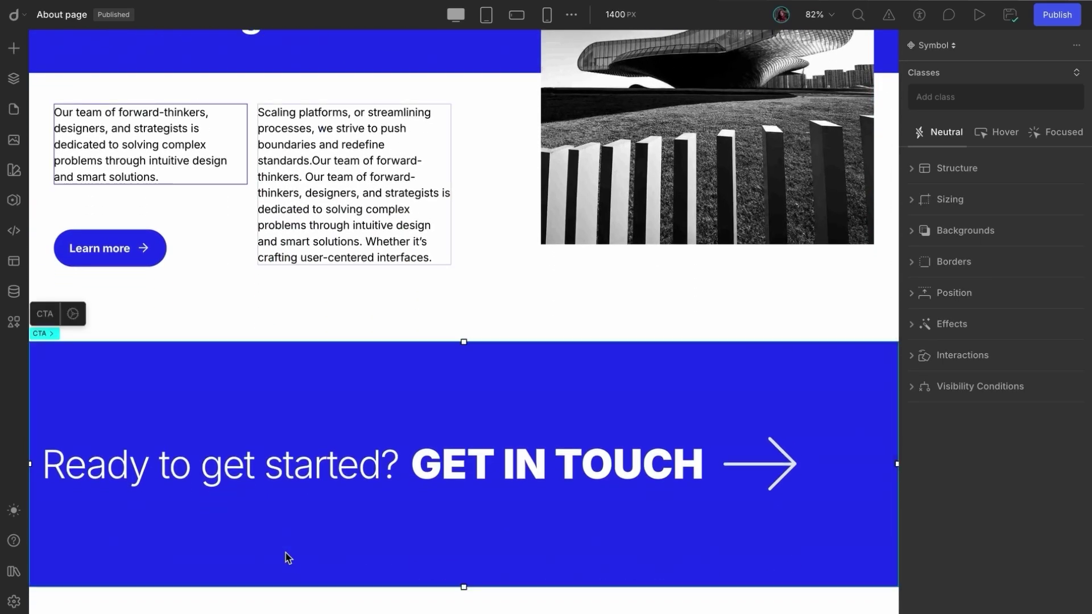
{"action": "scroll", "coordinate": [287, 554], "scroll_direction": "up", "scroll_amount": 3}
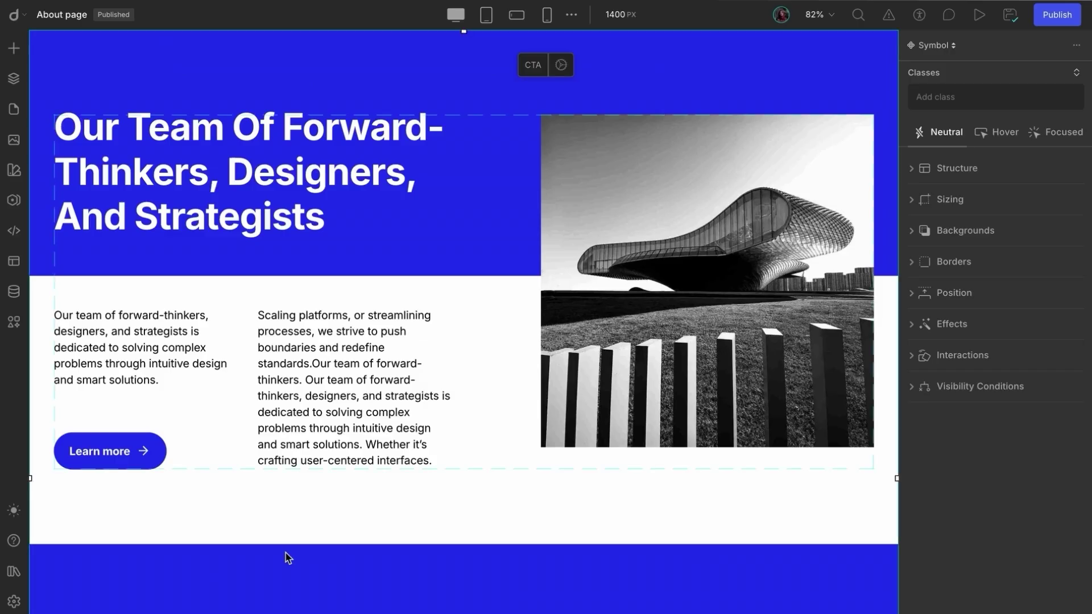
{"action": "scroll", "coordinate": [287, 555], "scroll_direction": "down", "scroll_amount": 4}
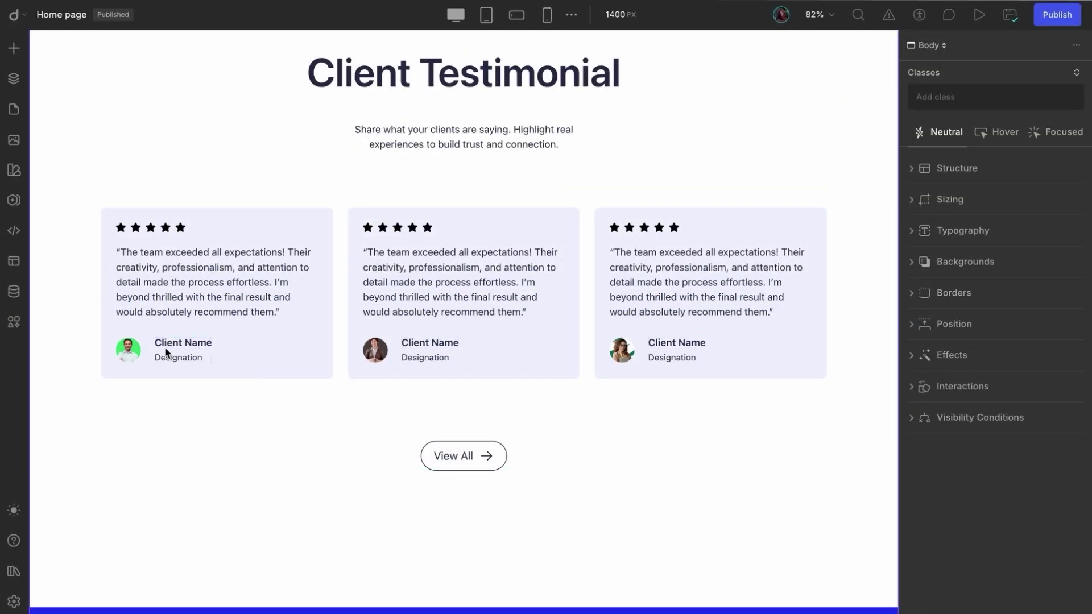
Expand all nested layers of the Testimonials section in the layer tree
{"action": "left_click", "coordinate": [14, 78]}
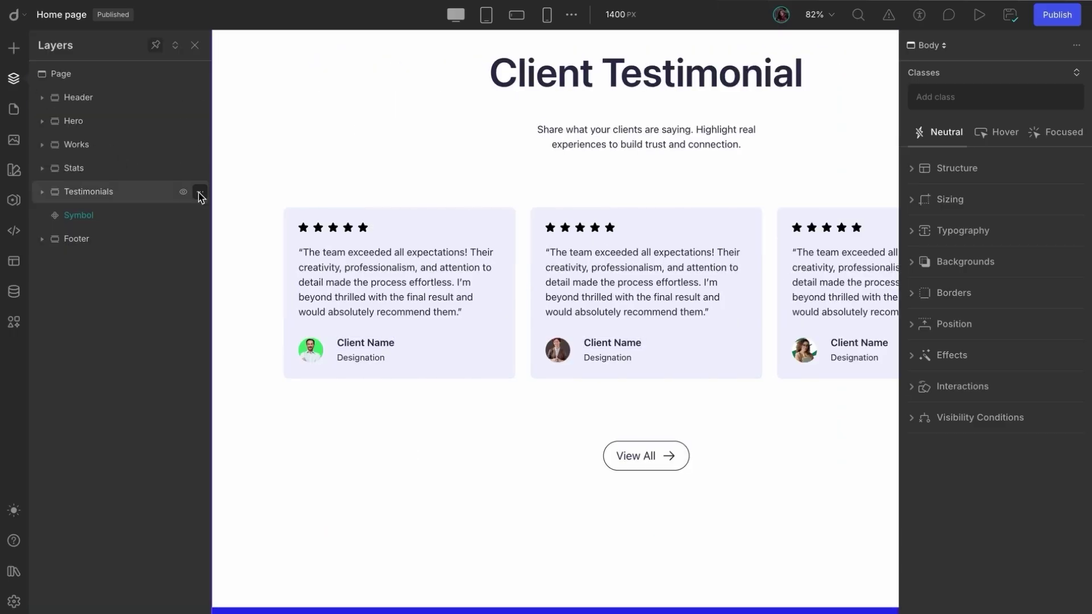
{"action": "left_click", "coordinate": [198, 192]}
{"action": "left_click", "coordinate": [225, 219]}
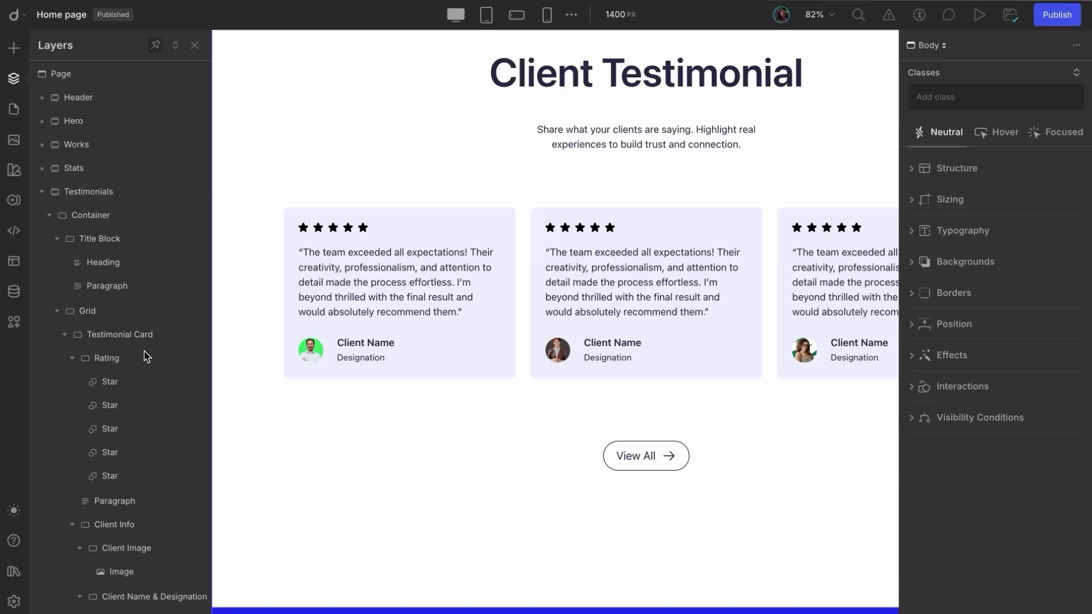
{"action": "scroll", "coordinate": [146, 356], "scroll_direction": "down", "scroll_amount": 7}
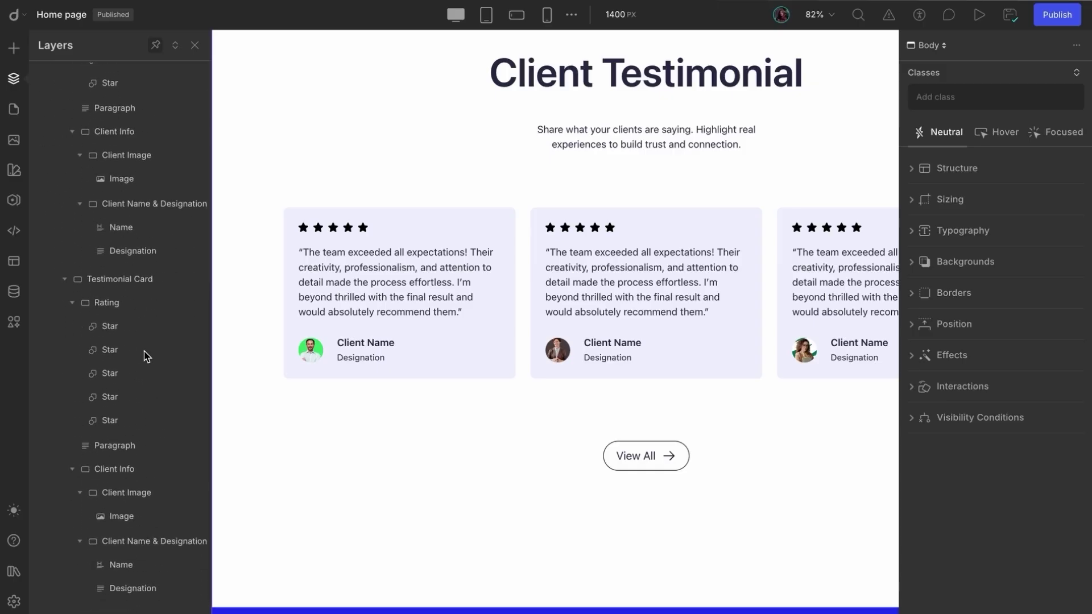
Select the first card's Client Name heading, then step up through Client Name & Designation to Client Info
{"action": "left_click", "coordinate": [391, 342]}
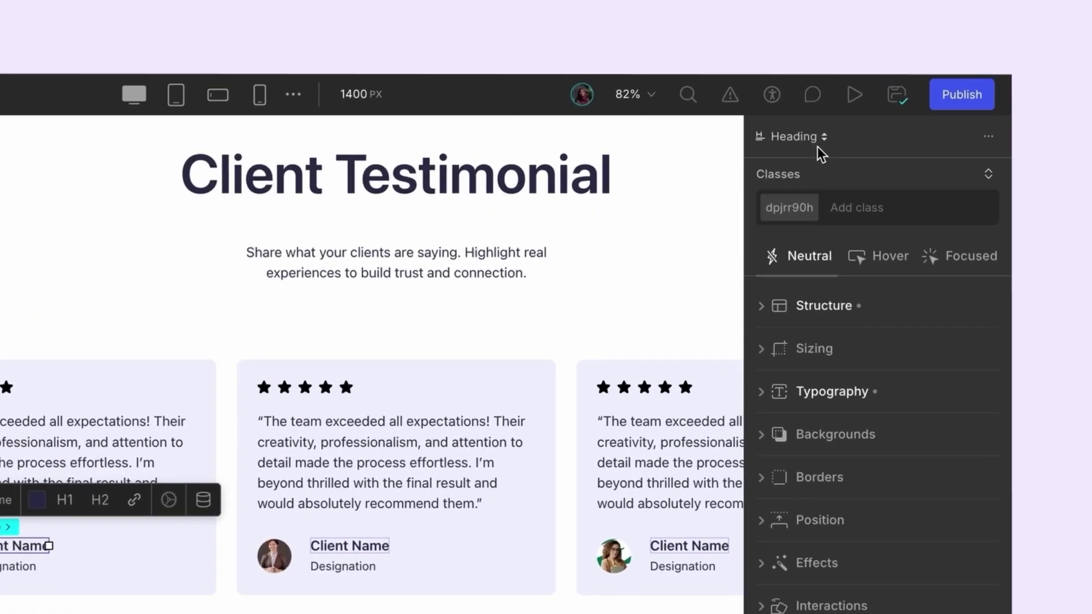
{"action": "left_click", "coordinate": [819, 139]}
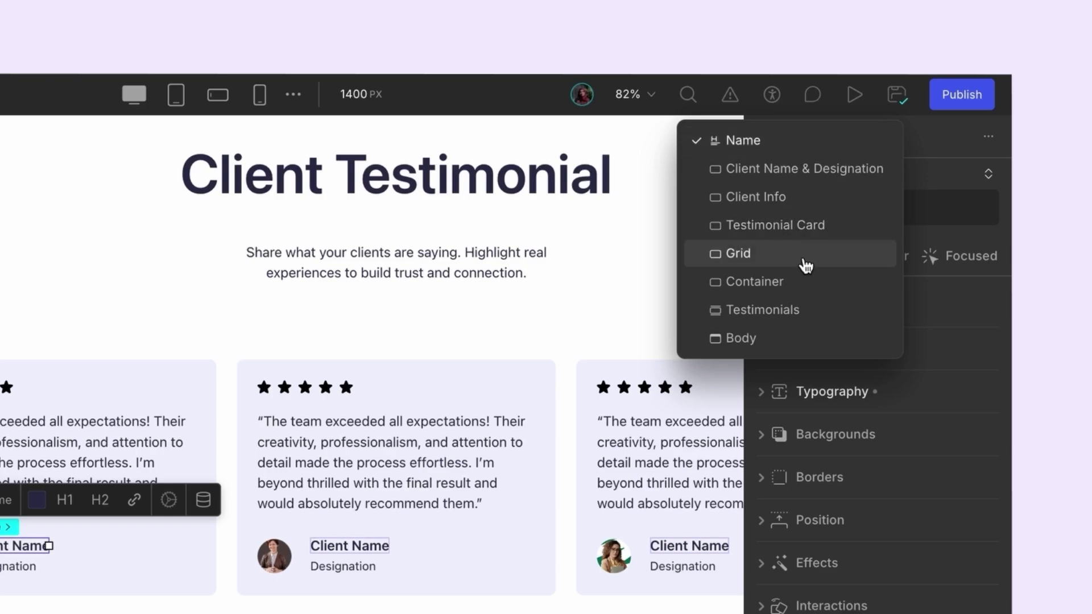
{"action": "left_click", "coordinate": [813, 170]}
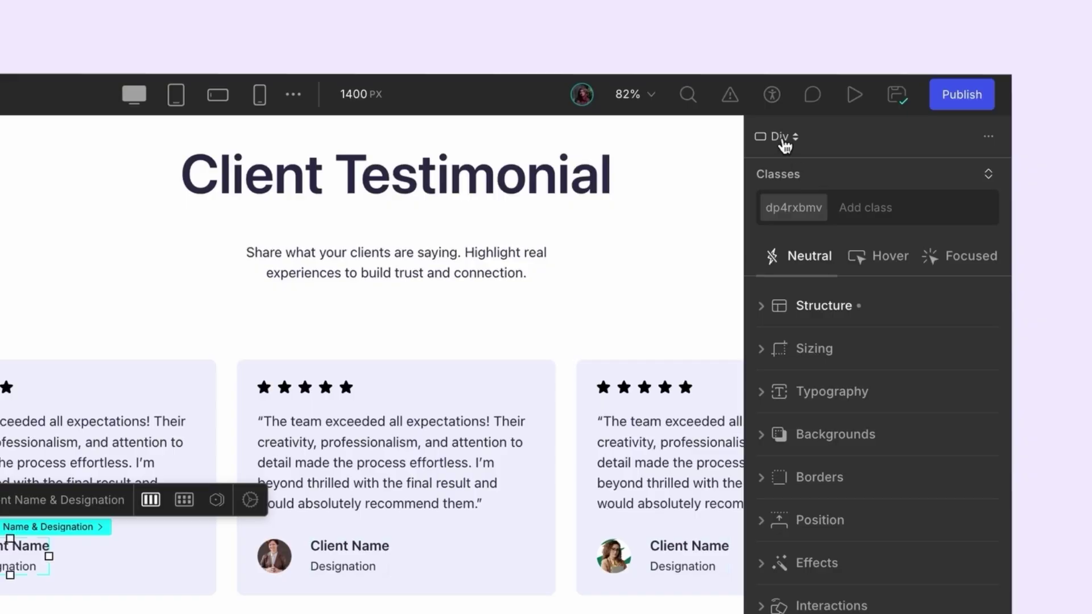
{"action": "left_click", "coordinate": [783, 142]}
{"action": "left_click", "coordinate": [782, 169]}
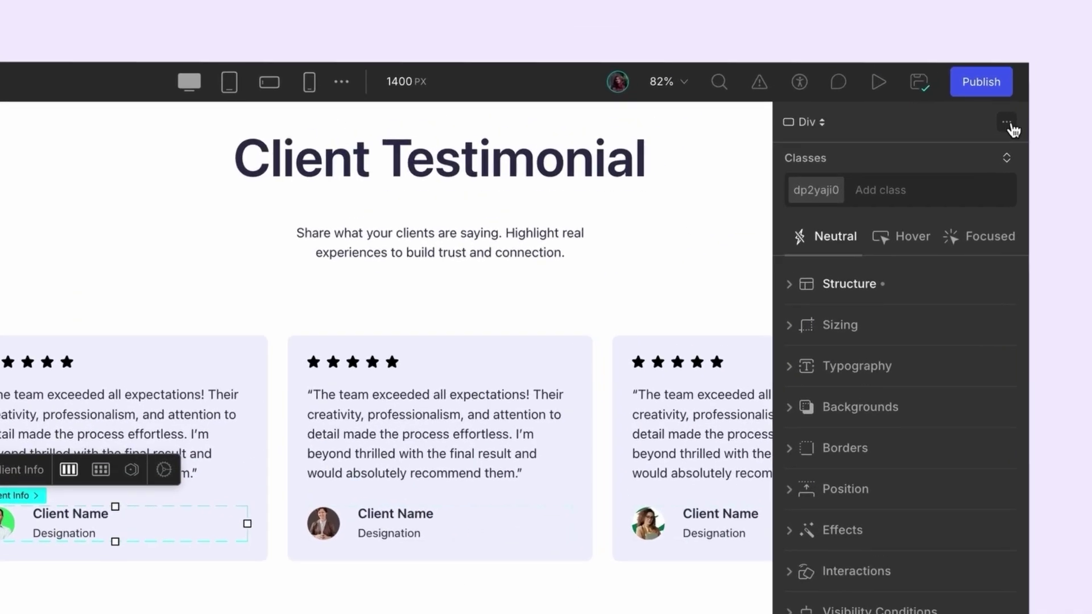
Save the selected Client Info block as a symbol named 'client-info' under Components
{"action": "left_click", "coordinate": [1009, 123]}
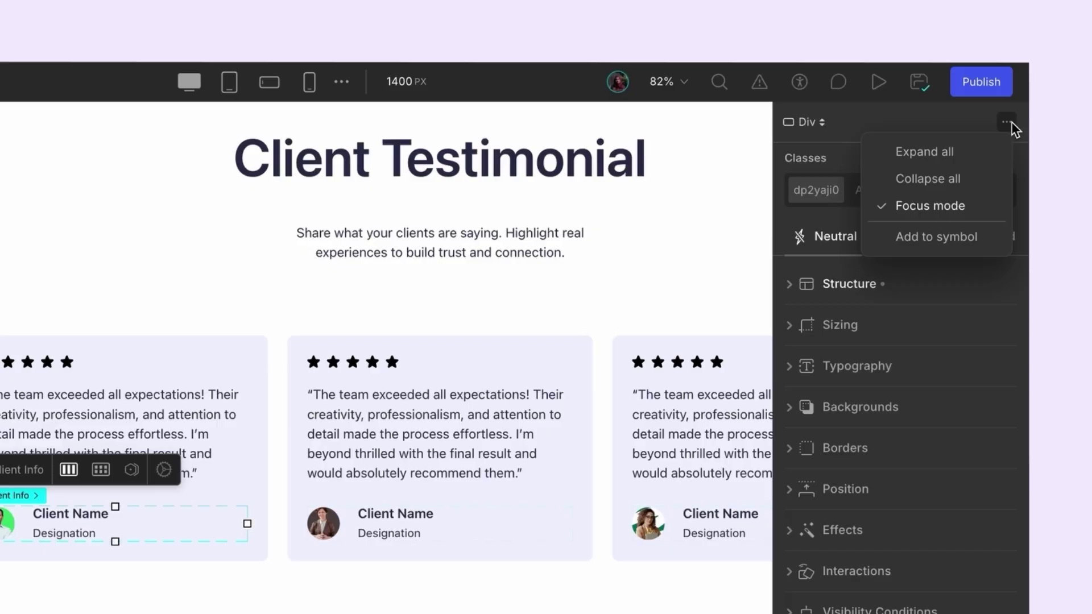
{"action": "left_click", "coordinate": [920, 238]}
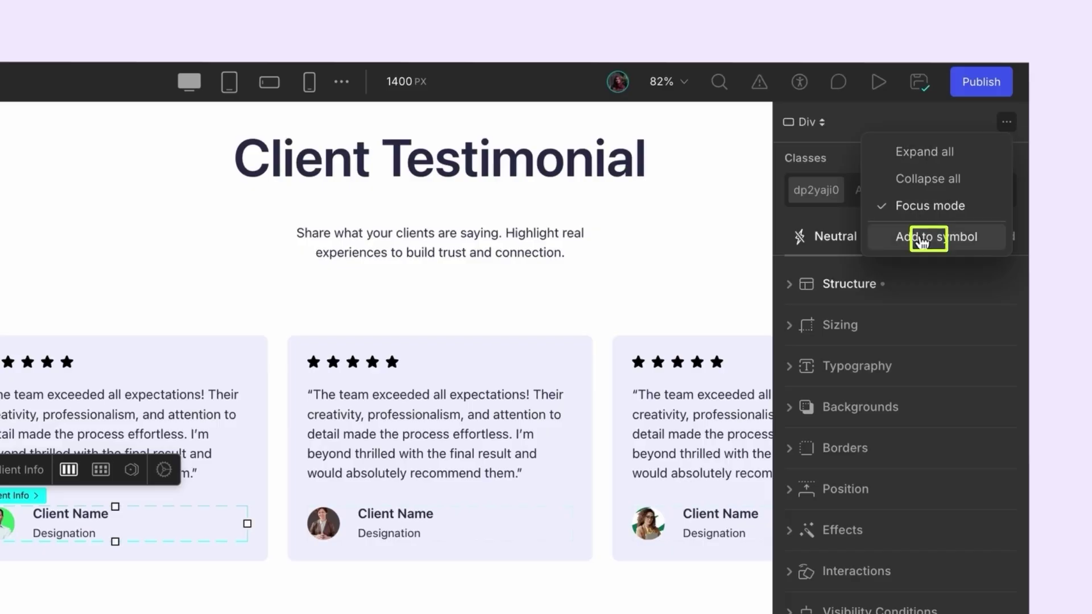
{"action": "left_click", "coordinate": [894, 209]}
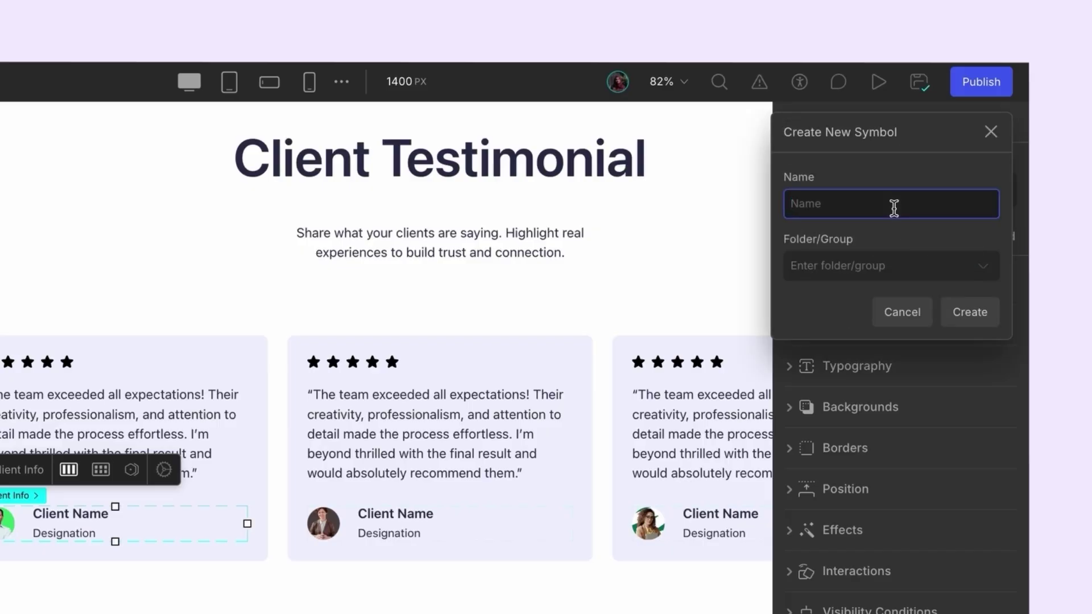
{"action": "type", "text": "client-info"}
{"action": "left_click", "coordinate": [935, 265]}
{"action": "left_click", "coordinate": [883, 311]}
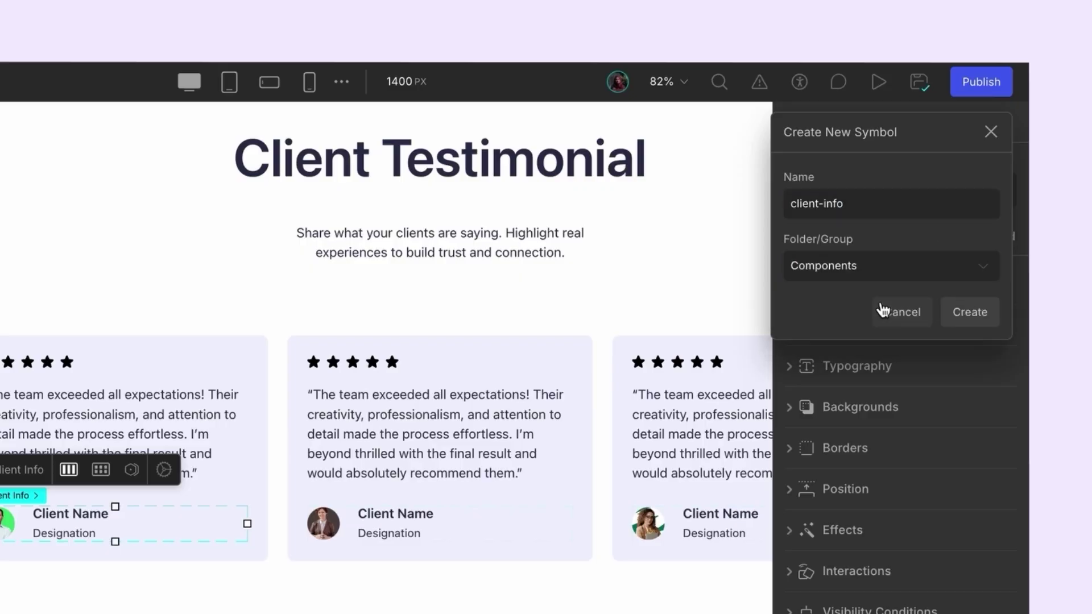
{"action": "left_click", "coordinate": [969, 313]}
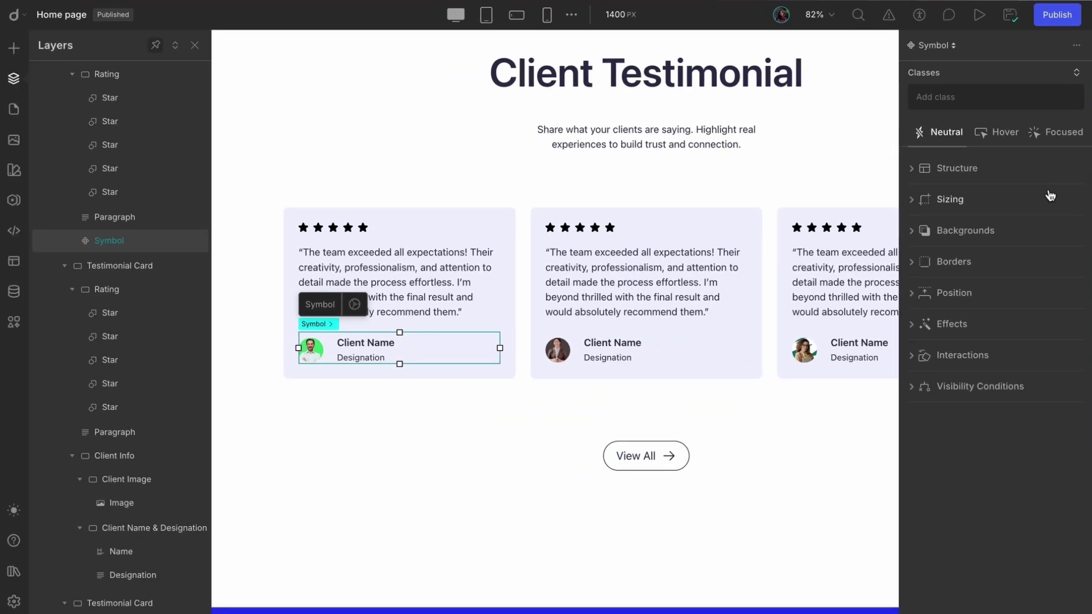
Drag three more CTA symbol copies onto the Home page, stacking them near the existing banner
{"action": "left_click", "coordinate": [195, 45]}
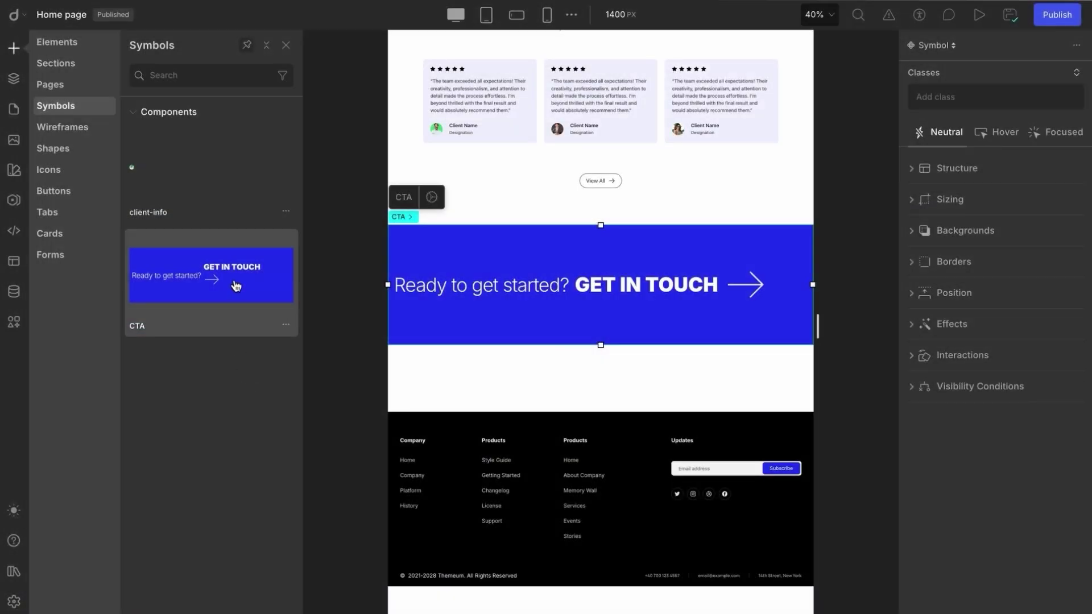
{"action": "left_click_drag", "start_coordinate": [236, 286], "coordinate": [500, 373]}
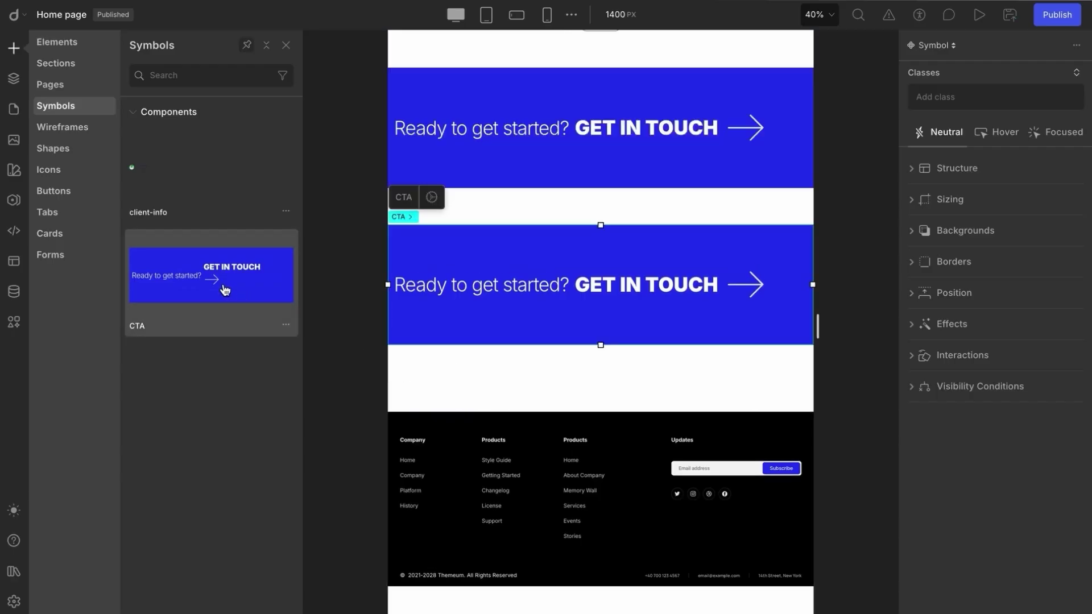
{"action": "left_click_drag", "start_coordinate": [223, 287], "coordinate": [546, 385]}
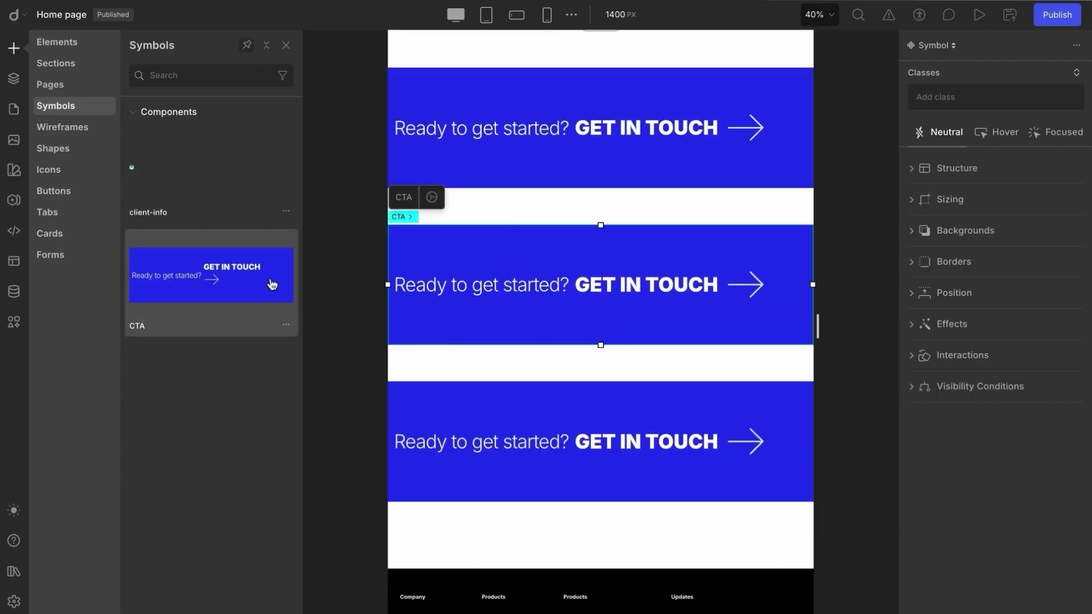
{"action": "left_click_drag", "start_coordinate": [273, 285], "coordinate": [609, 528]}
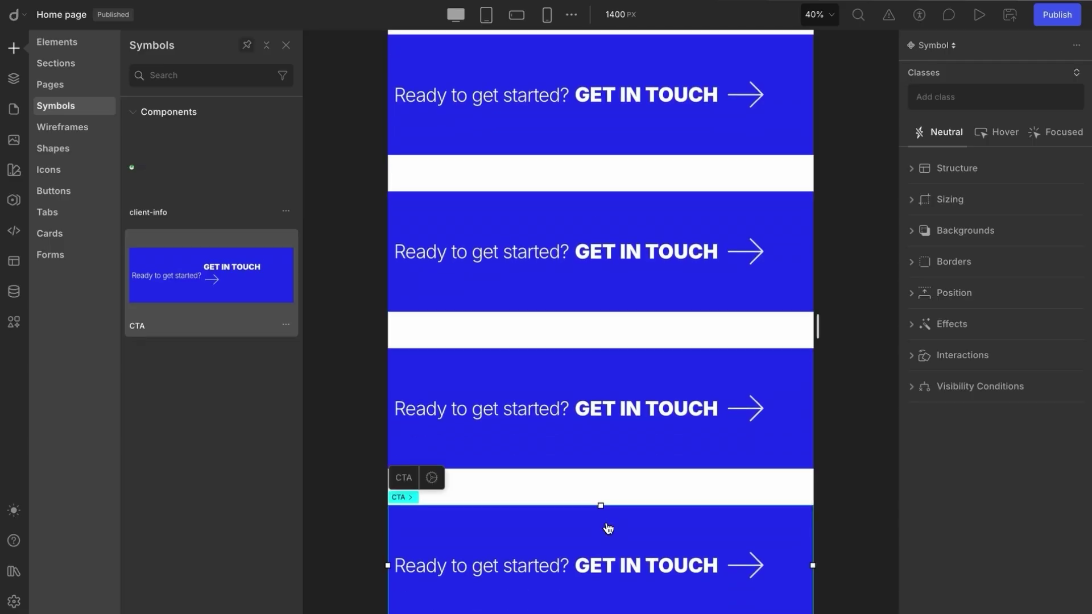
Open the top CTA symbol for editing and expand its CTA, Container, Block and Link layers
{"action": "left_click", "coordinate": [286, 45]}
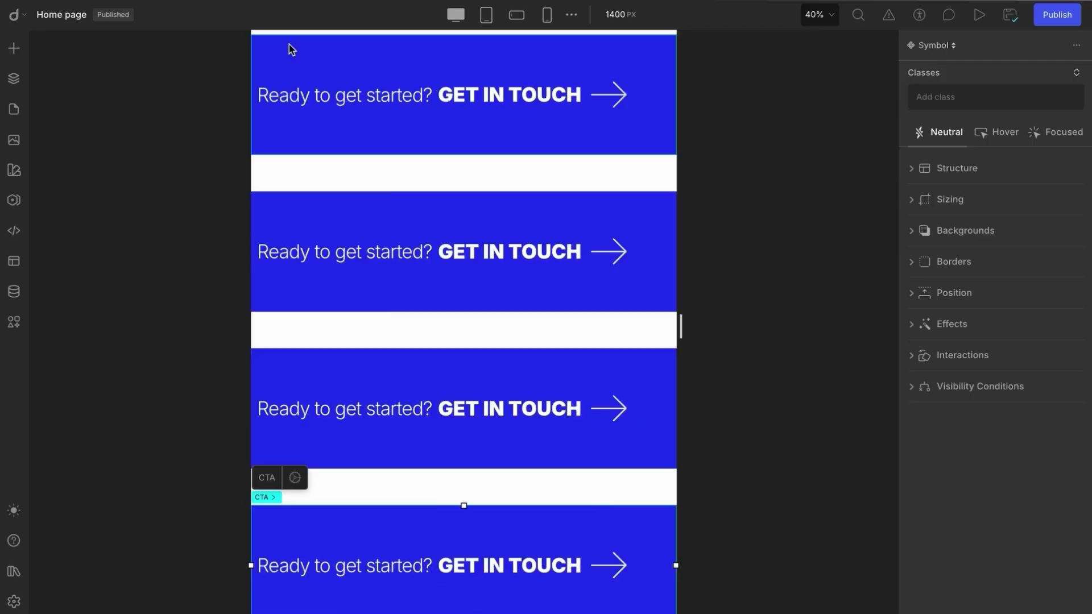
{"action": "double_click", "coordinate": [473, 84]}
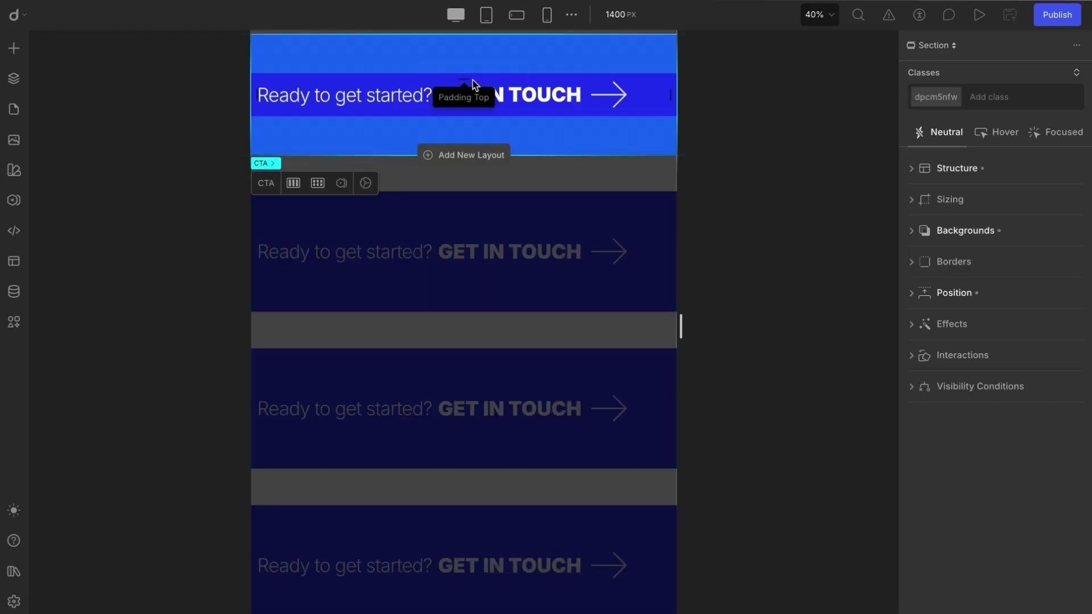
{"action": "left_click", "coordinate": [13, 79]}
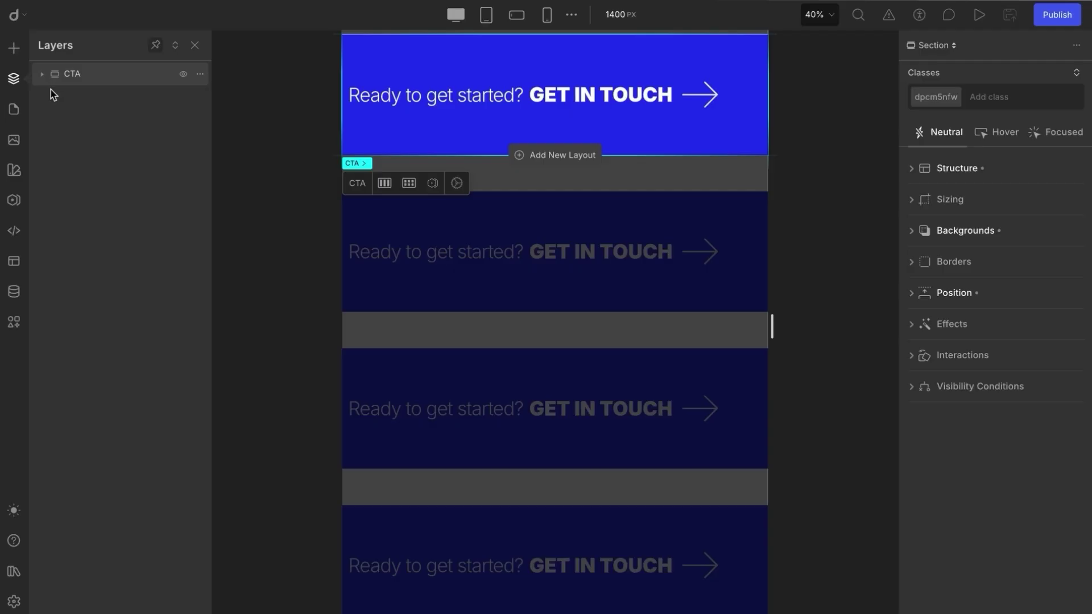
{"action": "left_click", "coordinate": [42, 75]}
{"action": "left_click", "coordinate": [51, 100]}
{"action": "left_click", "coordinate": [57, 122]}
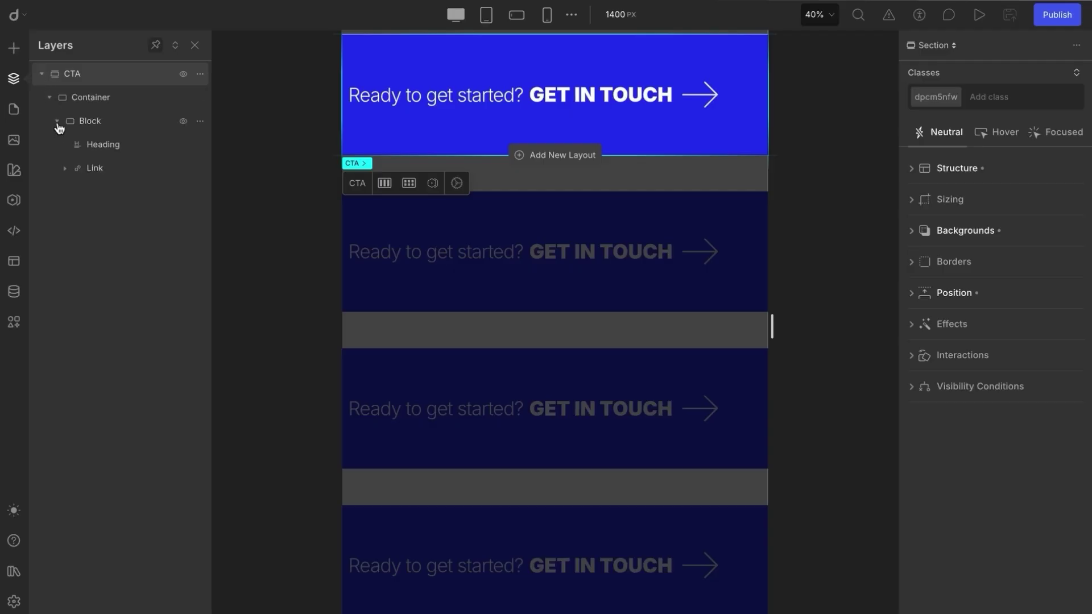
{"action": "left_click", "coordinate": [65, 170]}
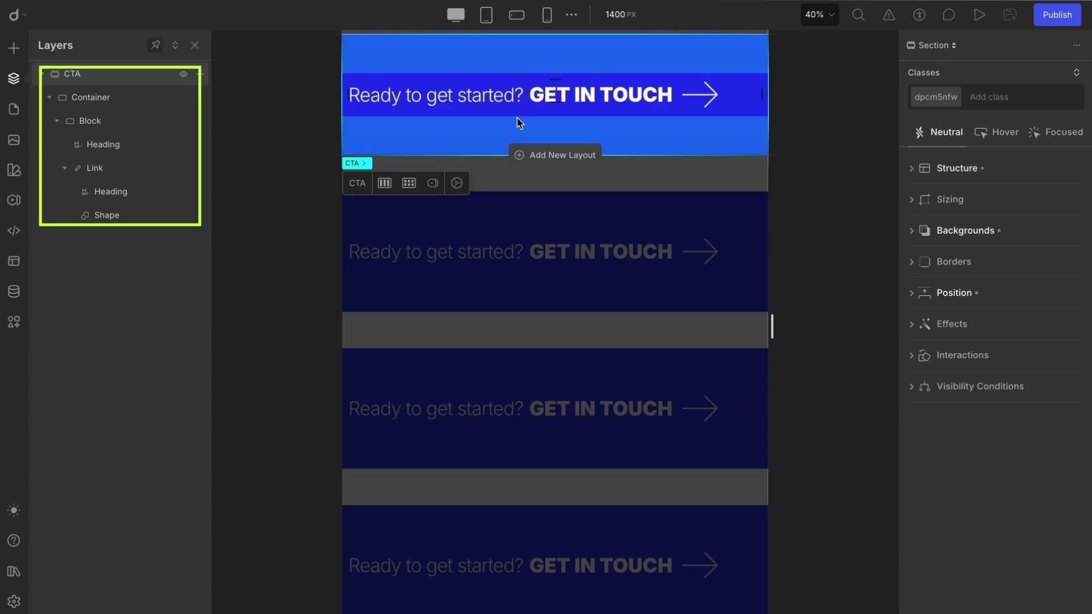
Save blue 2533F0 as a swatch, make the CTA background black 000000, and finish editing
{"action": "left_click", "coordinate": [967, 230]}
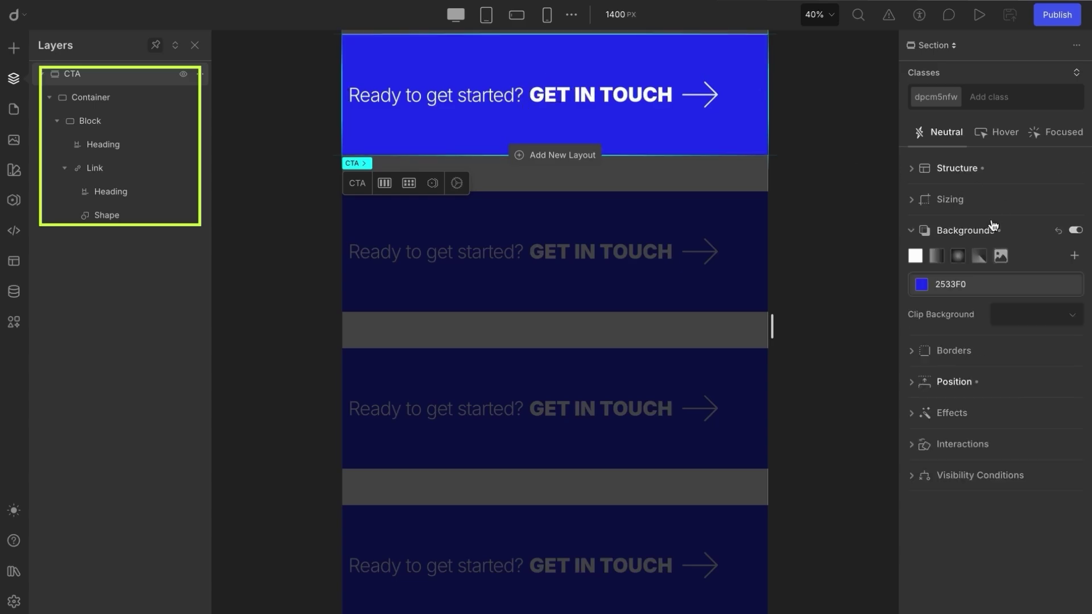
{"action": "left_click", "coordinate": [923, 286]}
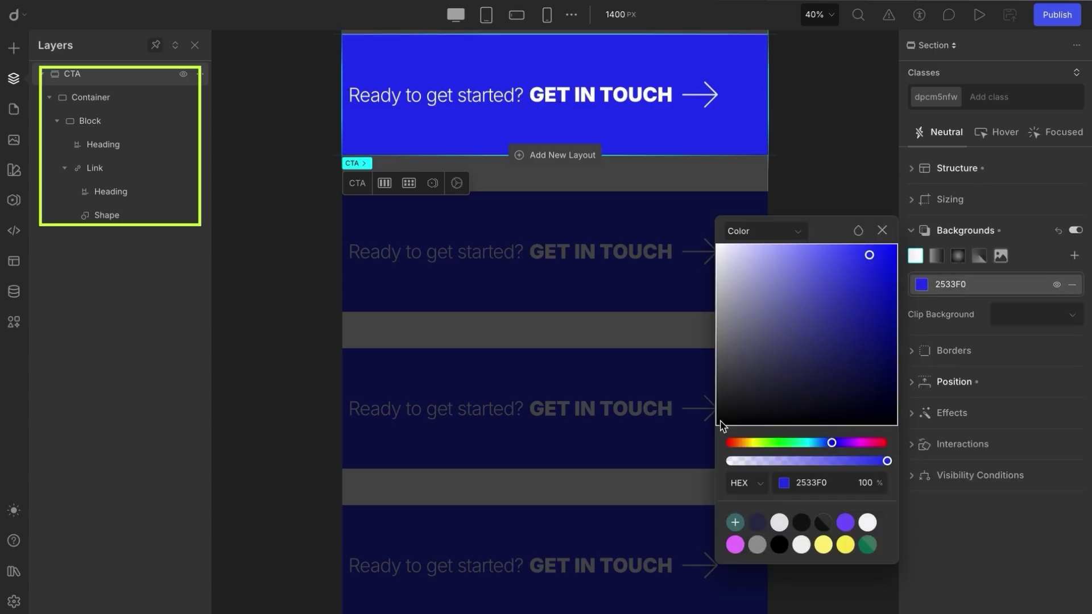
{"action": "left_click", "coordinate": [736, 523]}
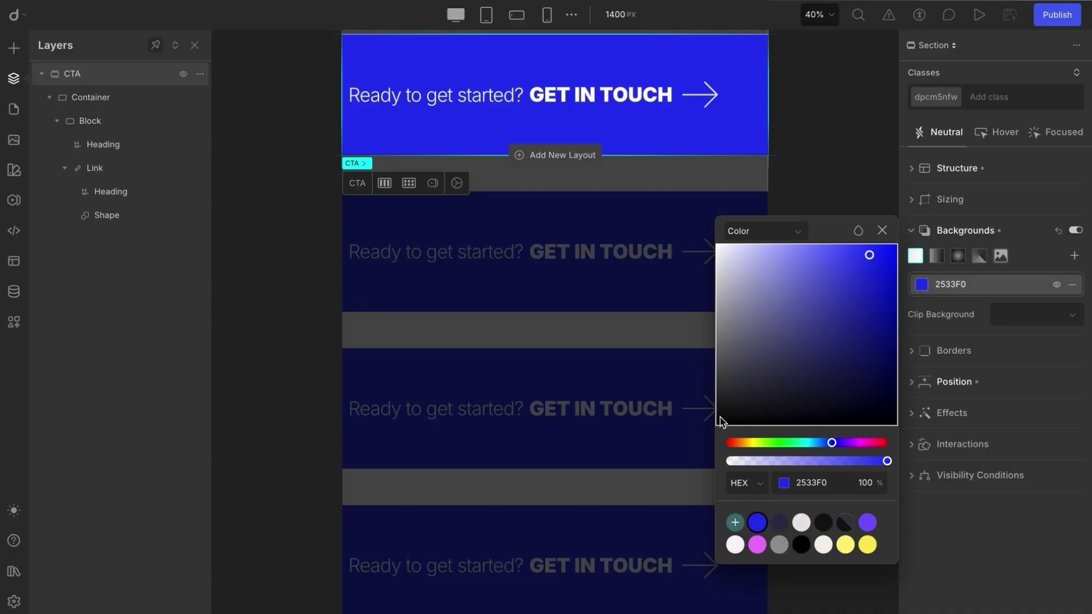
{"action": "left_click_drag", "start_coordinate": [720, 421], "coordinate": [718, 430]}
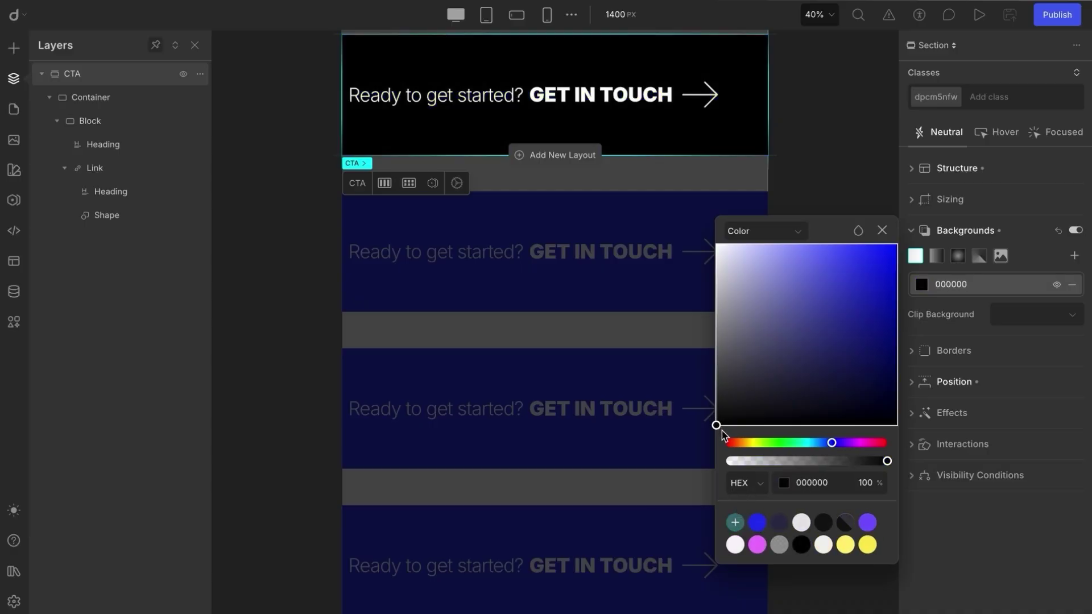
{"action": "left_click", "coordinate": [882, 230]}
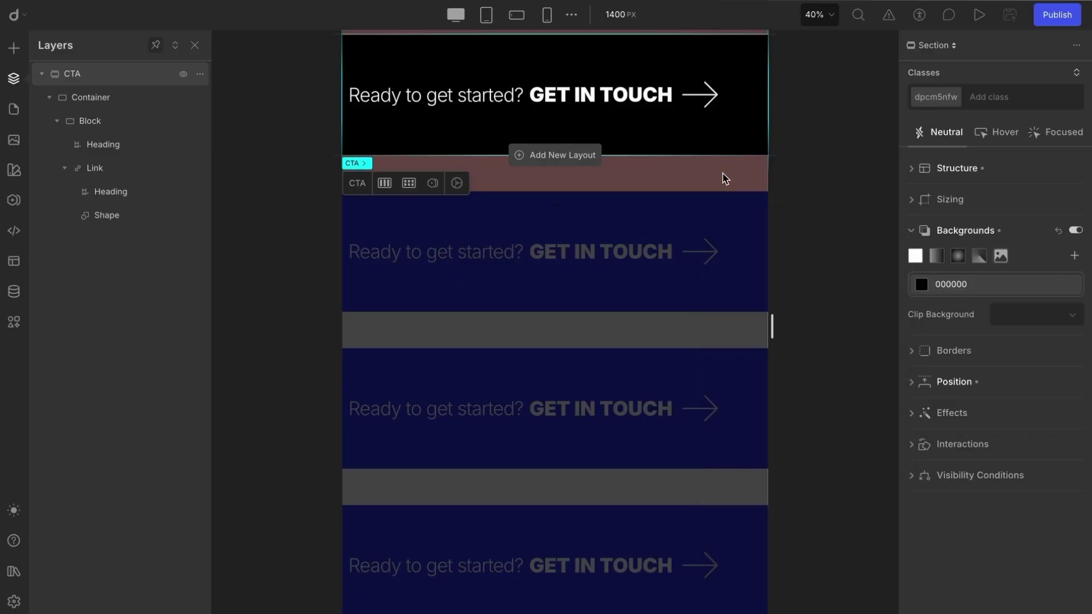
{"action": "left_click", "coordinate": [722, 215]}
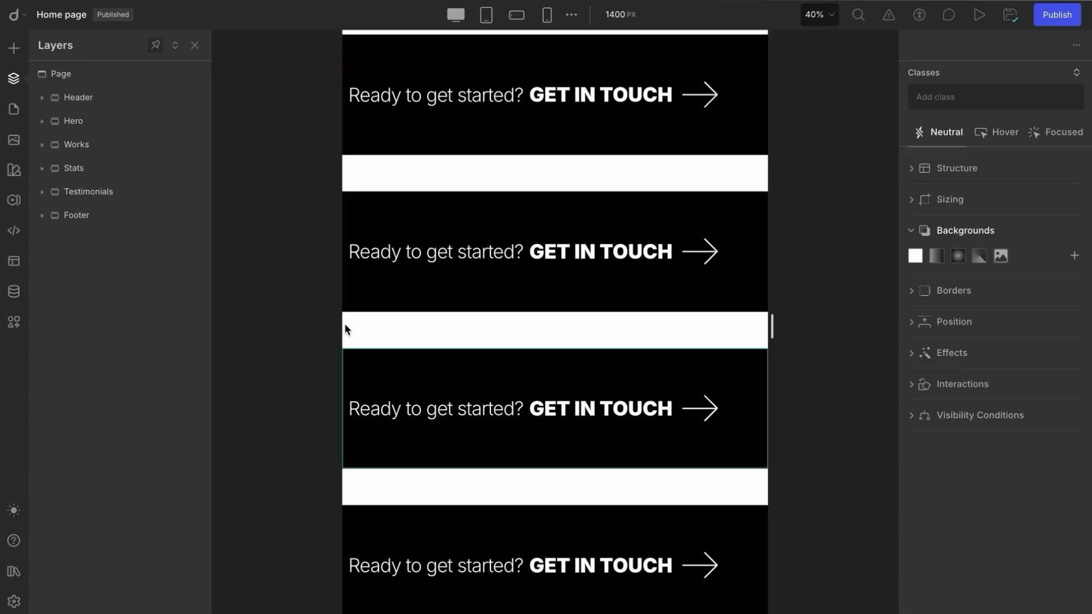
Edit the CTA symbol from the Symbols list, apply the 2533F0 swatch to its section, and save
{"action": "left_click", "coordinate": [14, 50]}
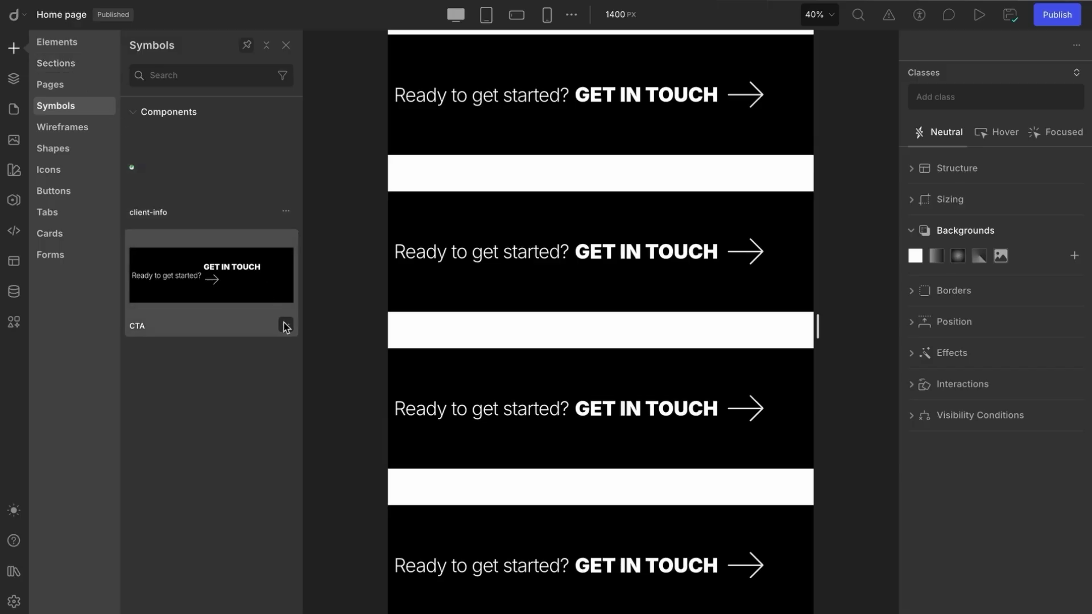
{"action": "left_click", "coordinate": [285, 324]}
{"action": "left_click", "coordinate": [316, 354]}
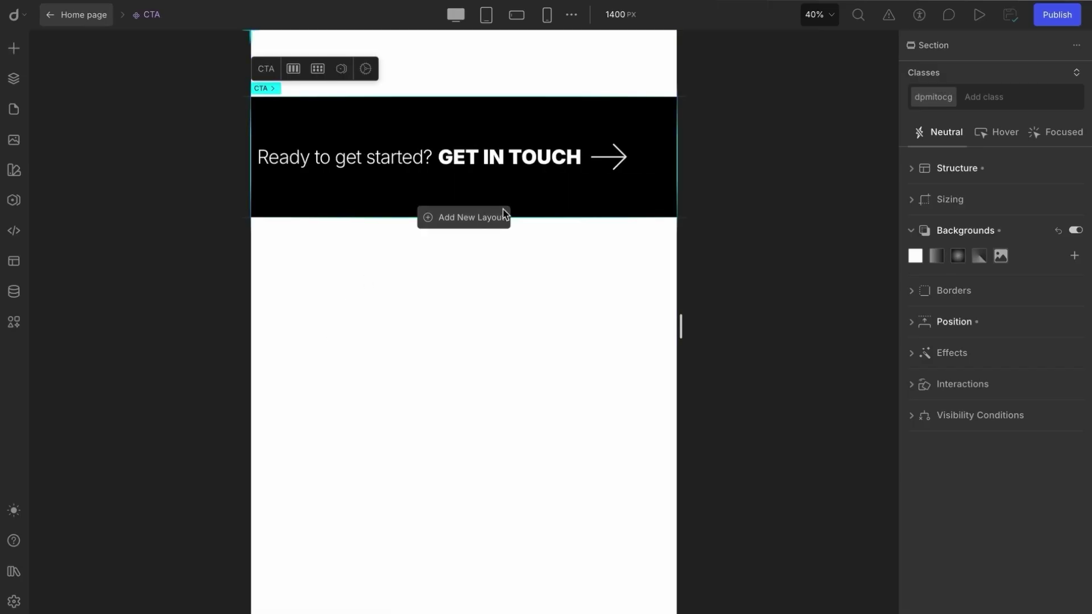
{"action": "left_click", "coordinate": [530, 196]}
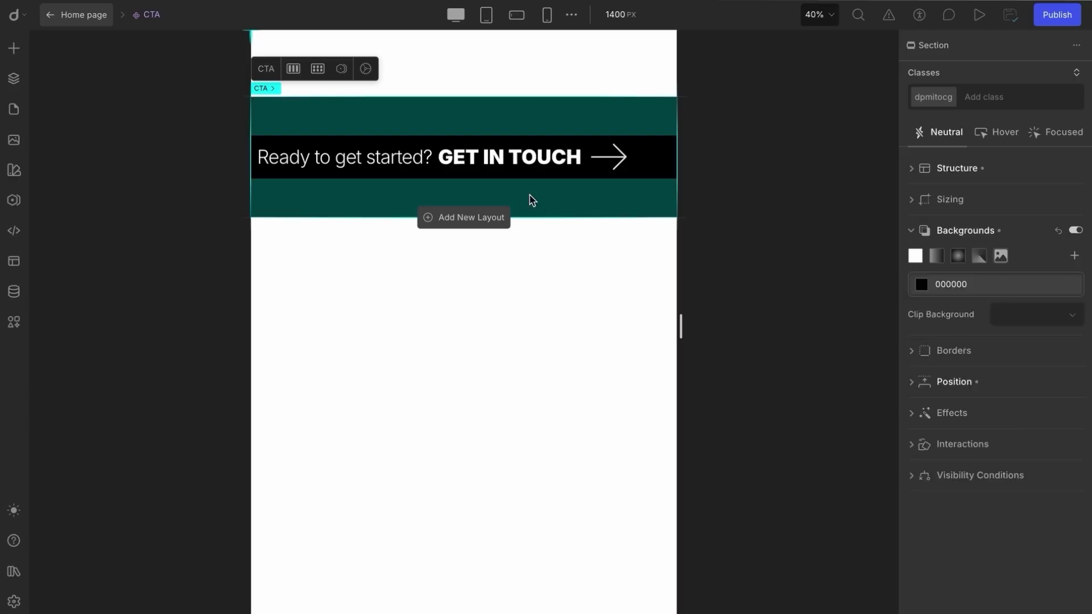
{"action": "left_click", "coordinate": [923, 285]}
{"action": "left_click", "coordinate": [763, 523]}
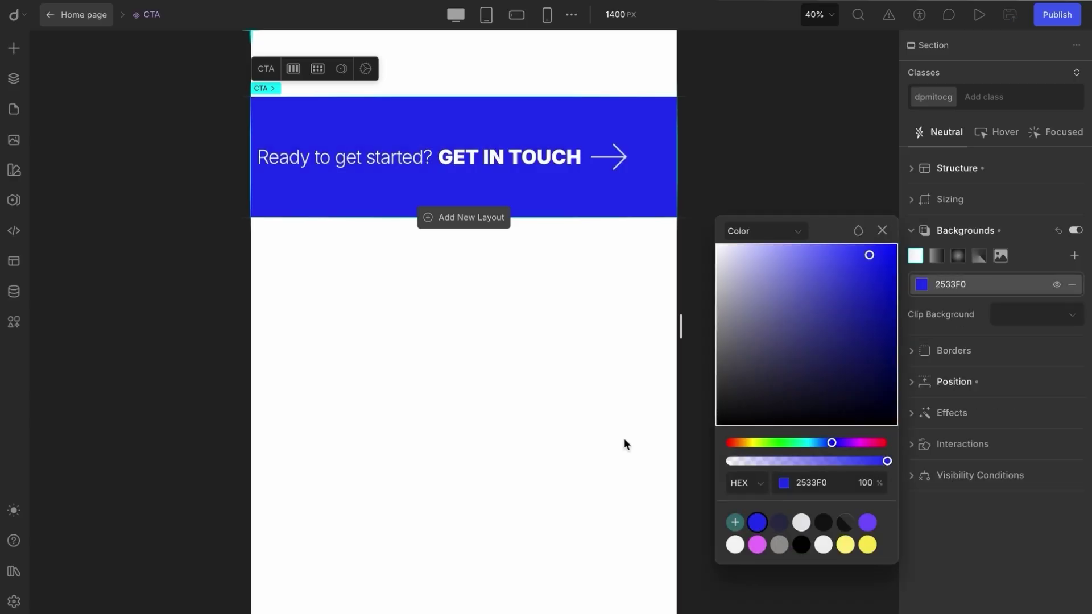
{"action": "left_click", "coordinate": [86, 14]}
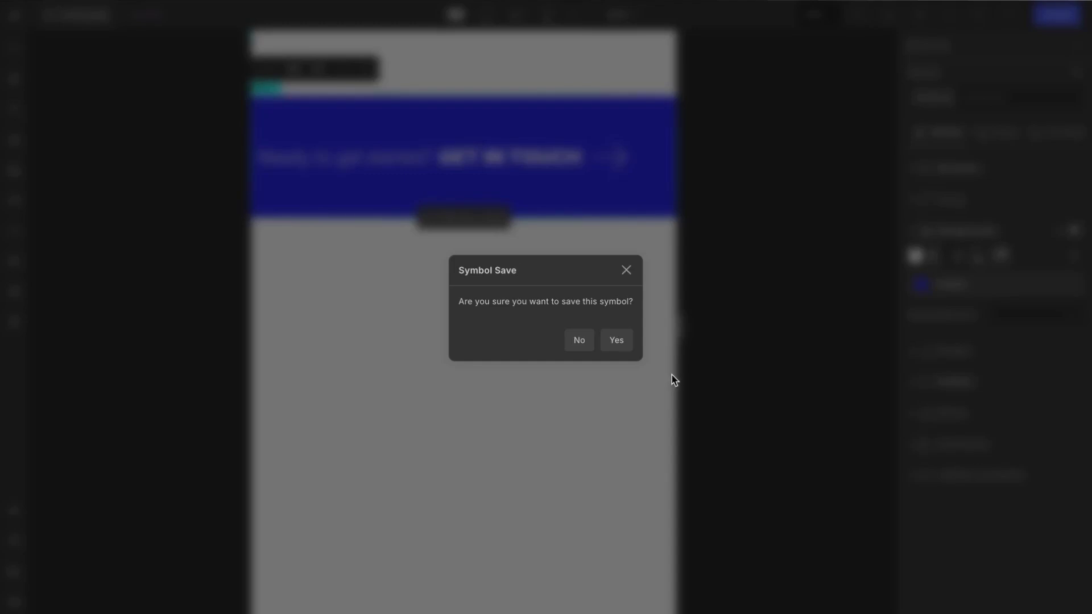
{"action": "left_click", "coordinate": [617, 341]}
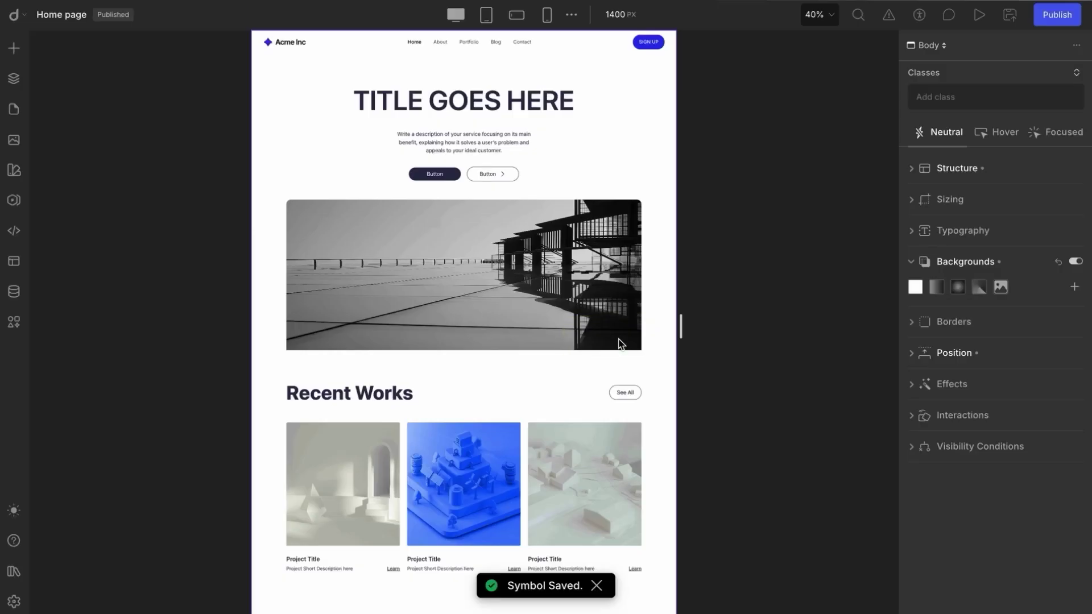
{"action": "scroll", "coordinate": [619, 339], "scroll_direction": "down", "scroll_amount": 20}
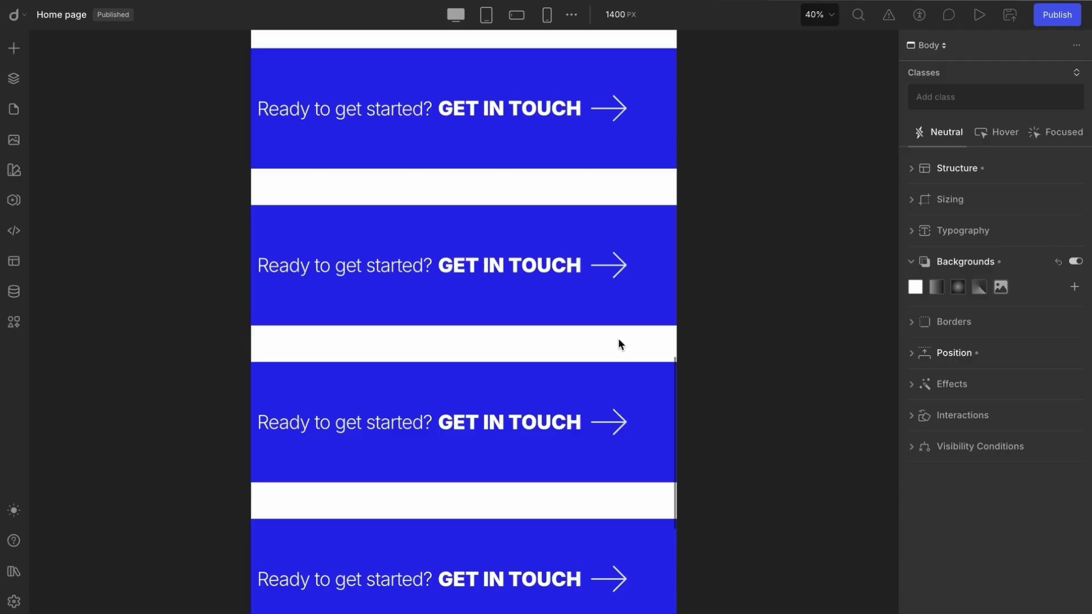
{"action": "left_click", "coordinate": [620, 341]}
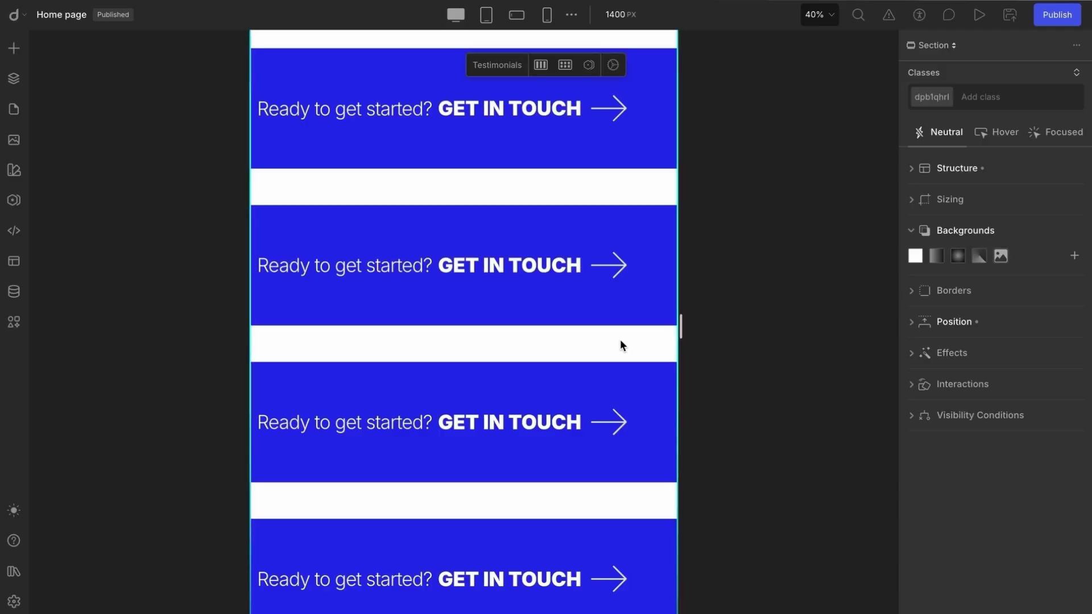
{"action": "left_click", "coordinate": [507, 300]}
{"action": "right_click", "coordinate": [507, 300]}
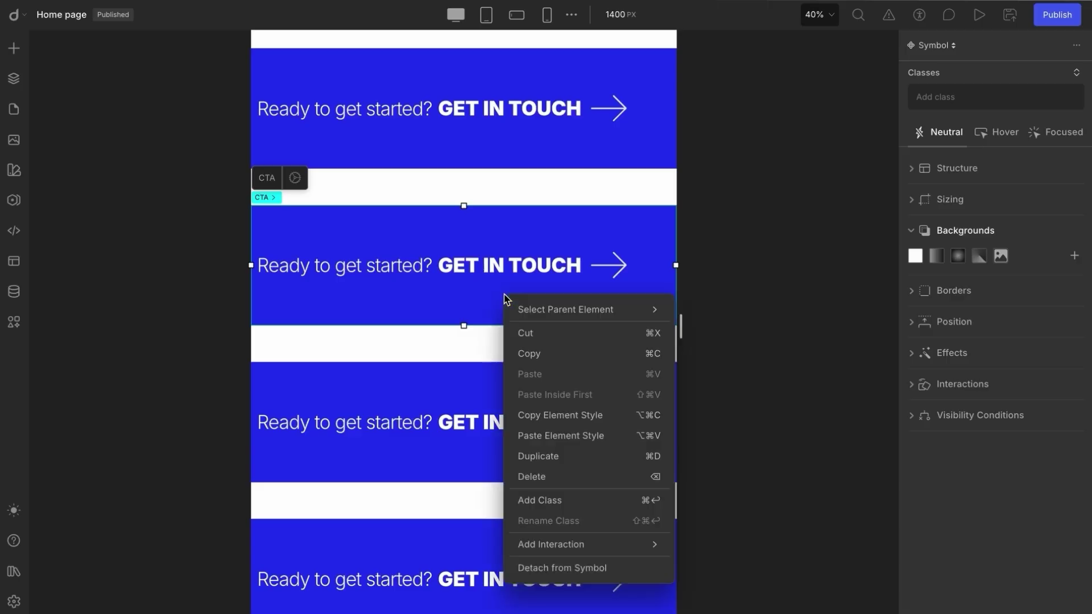
{"action": "left_click", "coordinate": [530, 570]}
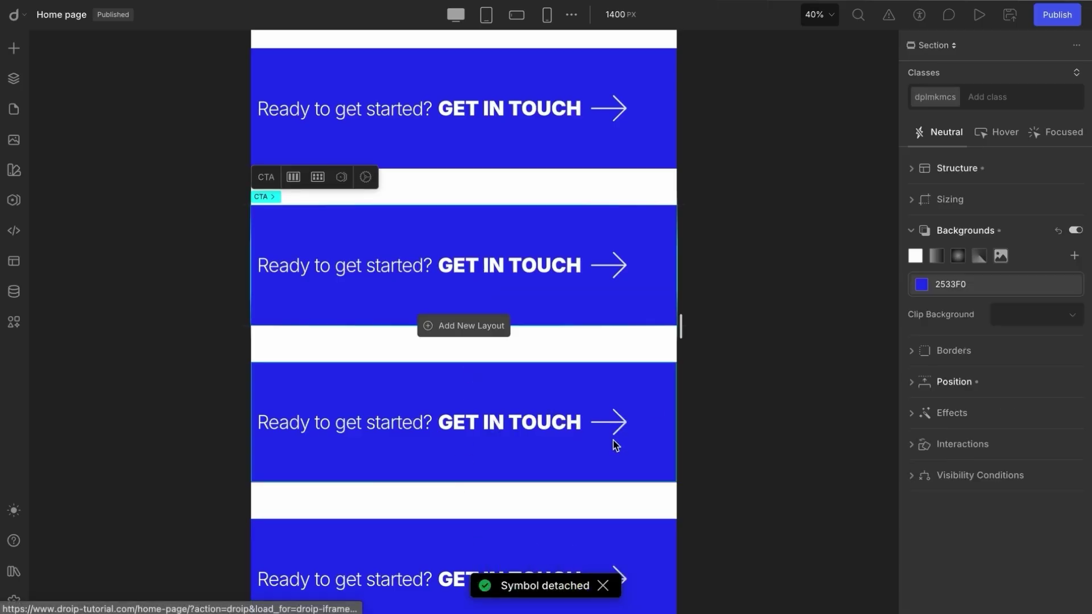
{"action": "left_click", "coordinate": [921, 285]}
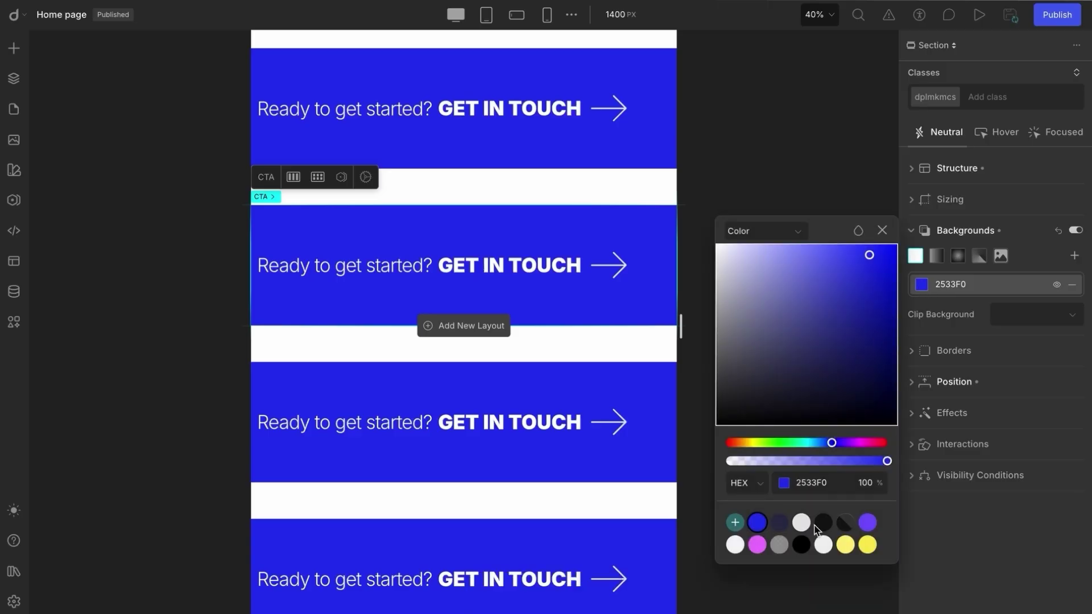
{"action": "left_click", "coordinate": [823, 524]}
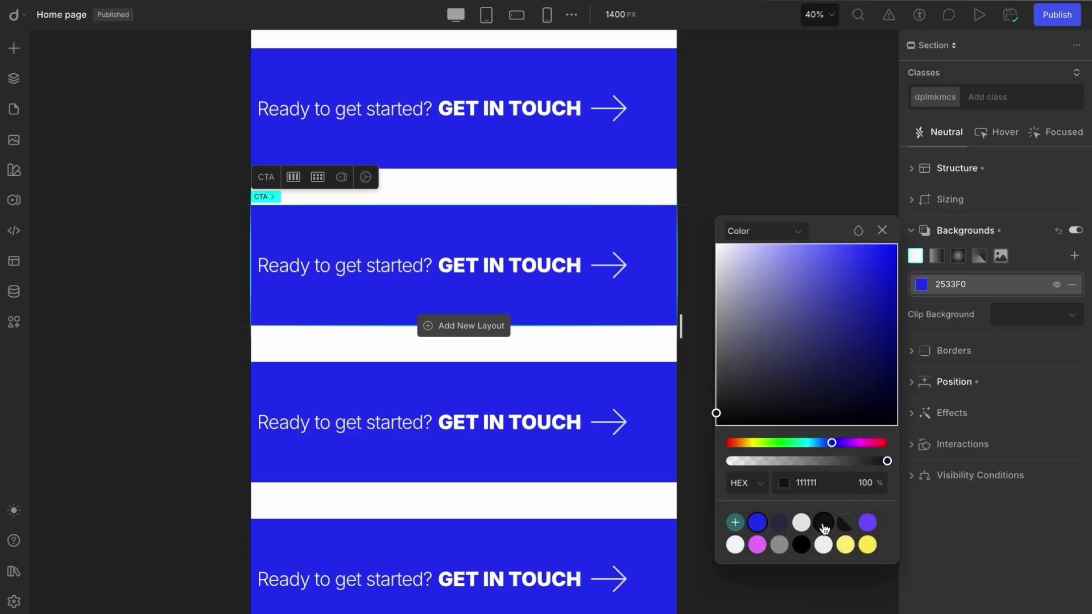
{"action": "left_click", "coordinate": [882, 231]}
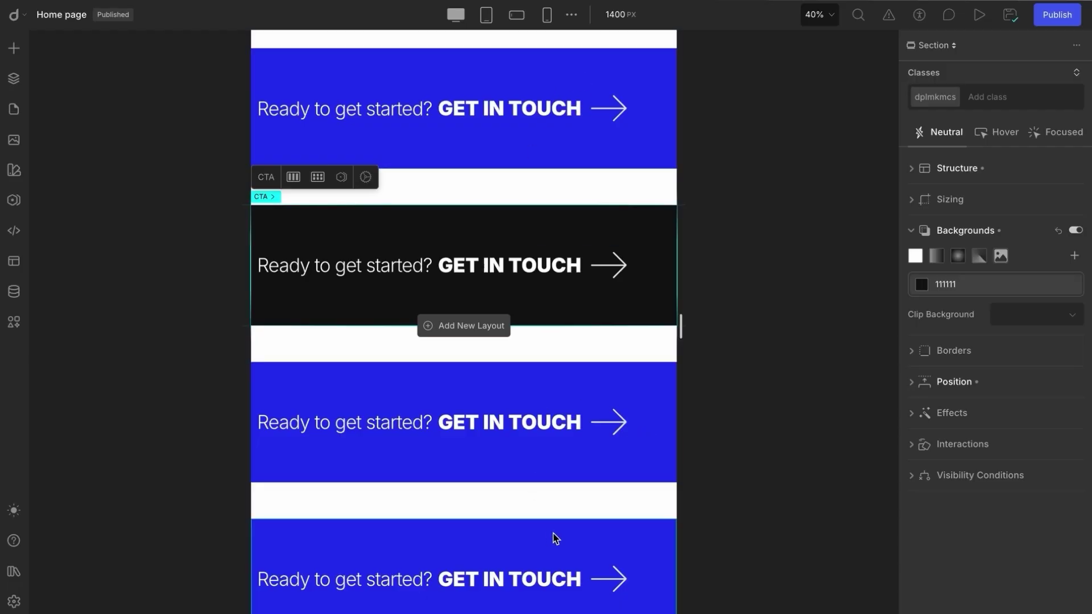
{"action": "right_click", "coordinate": [589, 303]}
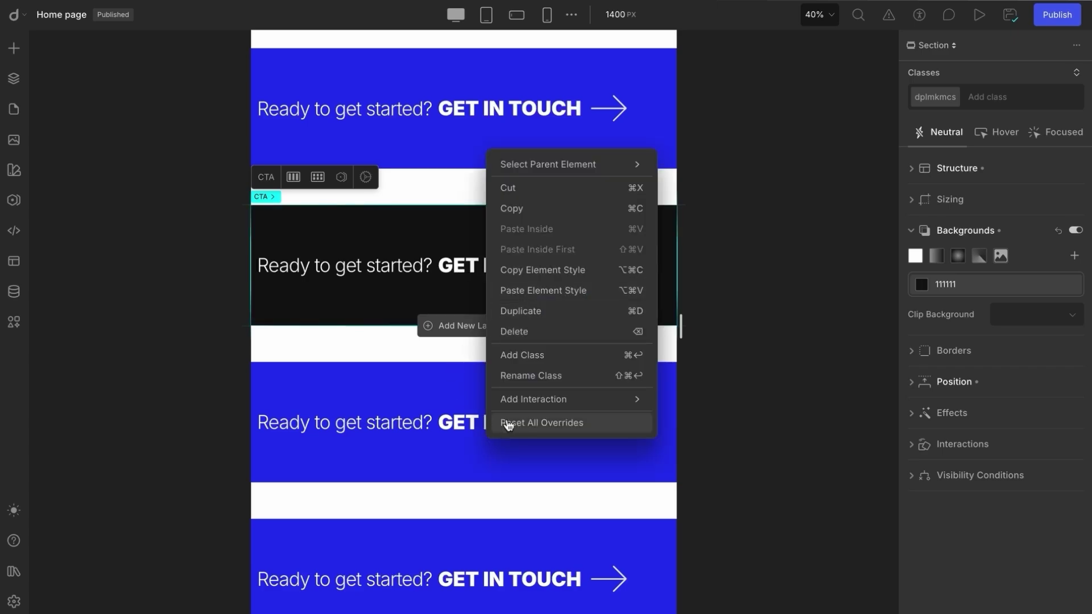
{"action": "left_click", "coordinate": [550, 428]}
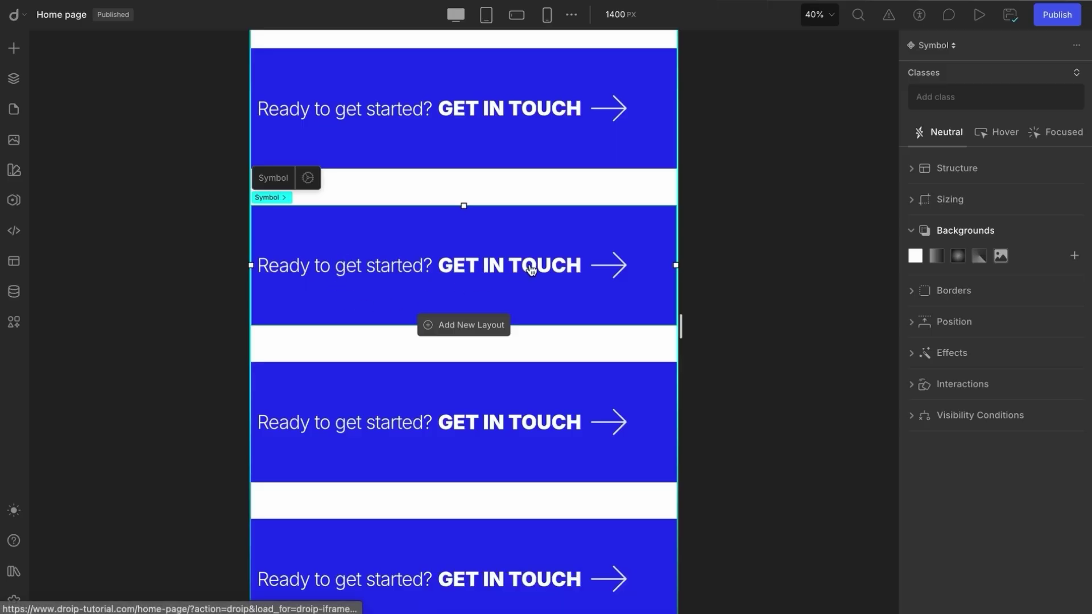
Change the third CTA banner's heading from GET IN TOUCH to CLICK HERE
{"action": "scroll", "coordinate": [510, 424], "scroll_direction": "down", "scroll_amount": 1}
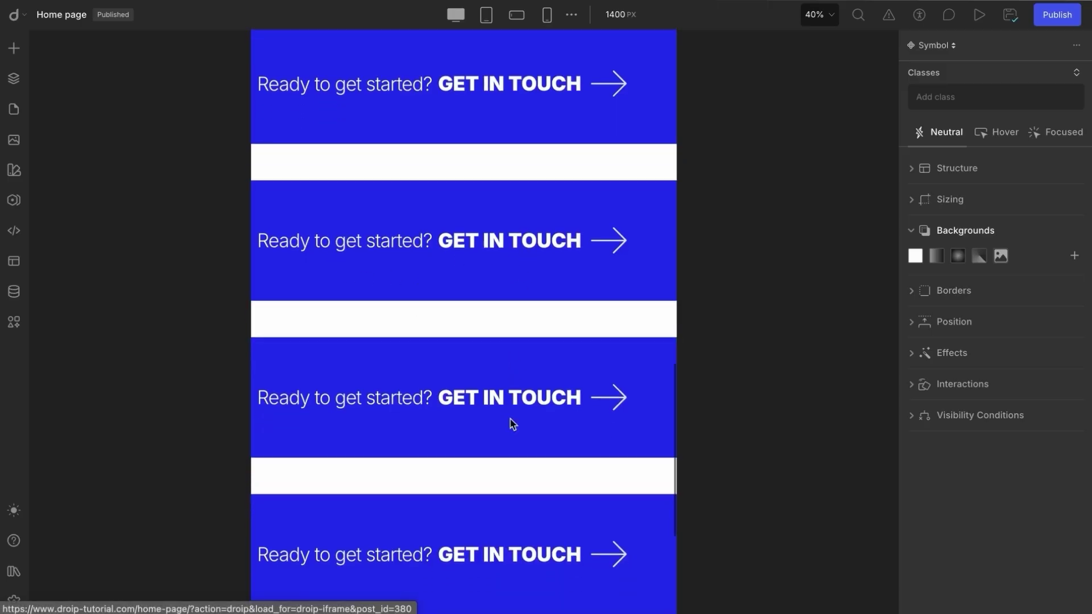
{"action": "scroll", "coordinate": [511, 421], "scroll_direction": "down", "scroll_amount": 2}
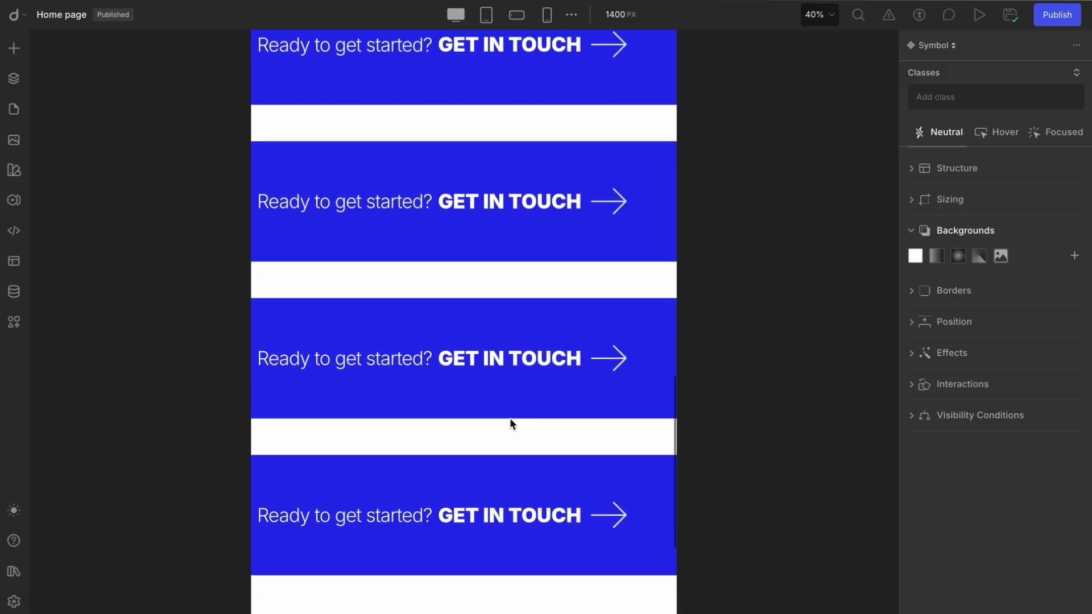
{"action": "double_click", "coordinate": [508, 357]}
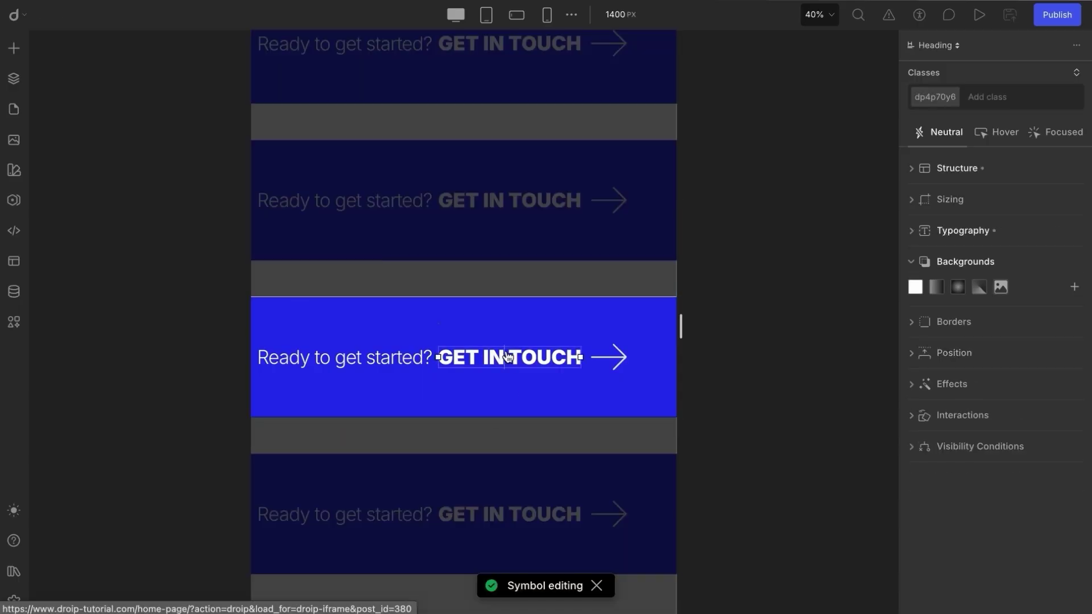
{"action": "double_click", "coordinate": [508, 357]}
{"action": "type", "text": "CL"}
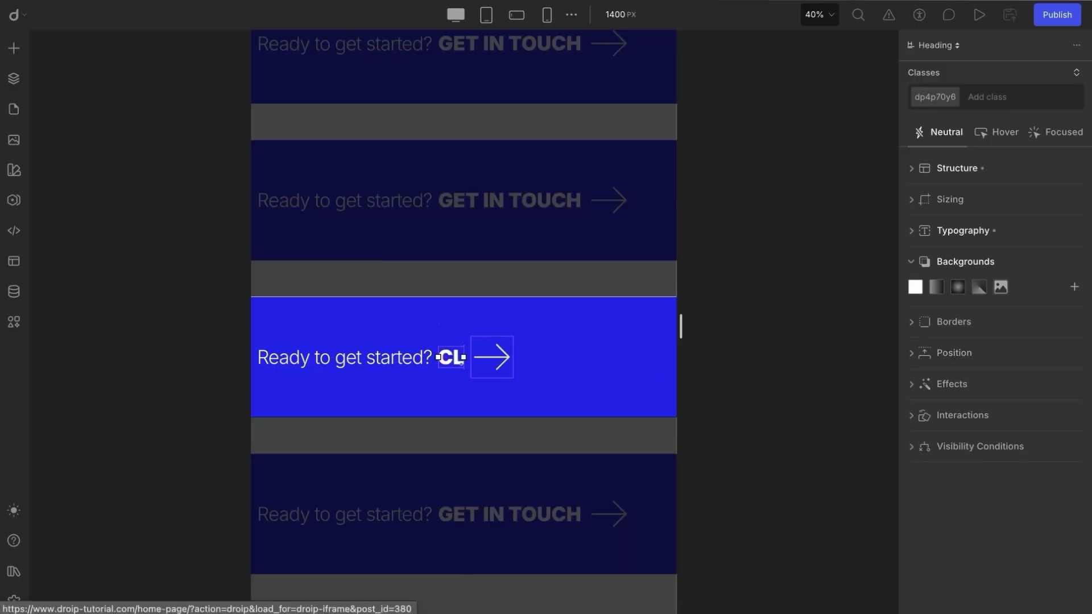
{"action": "type", "text": "ICK HERE"}
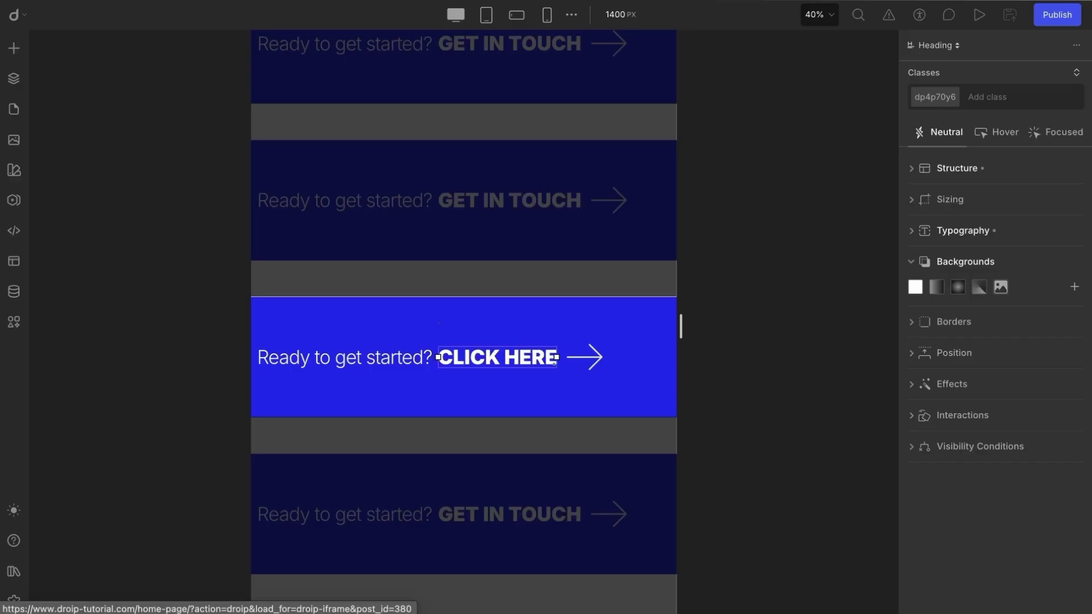
{"action": "left_click", "coordinate": [541, 434]}
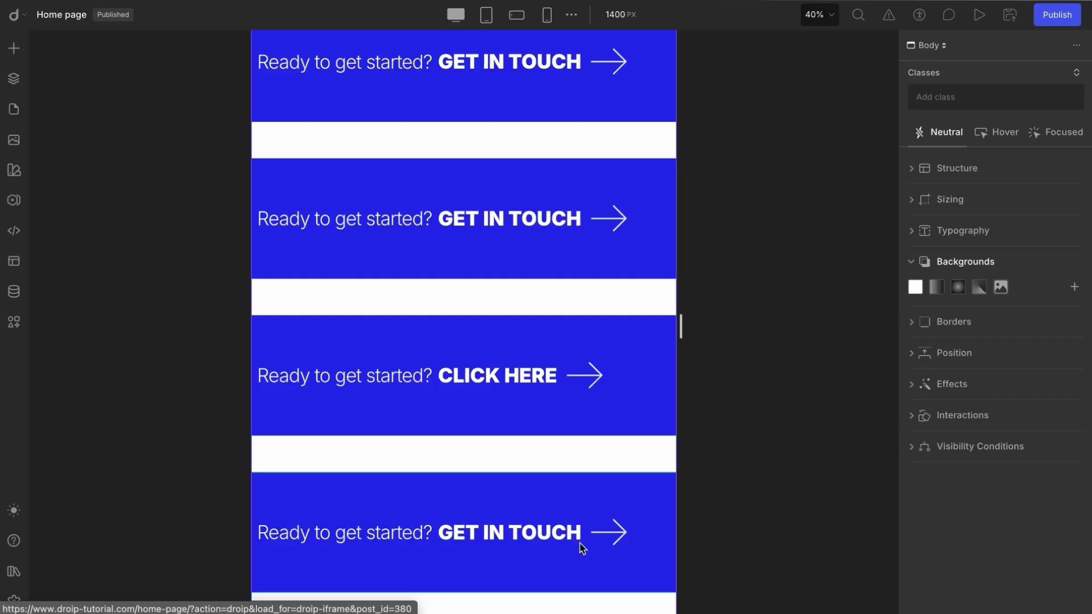
Edit the CTA symbol from the library, change its heading to 'GRAB A COFFEE?', and save it
{"action": "left_click", "coordinate": [14, 50]}
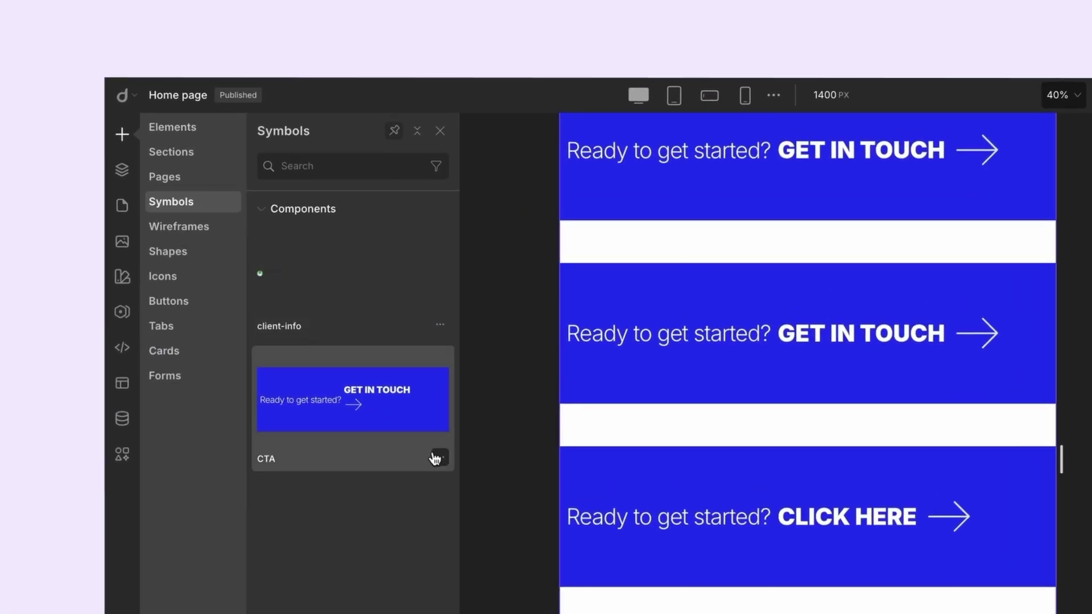
{"action": "left_click", "coordinate": [436, 458]}
{"action": "left_click", "coordinate": [481, 493]}
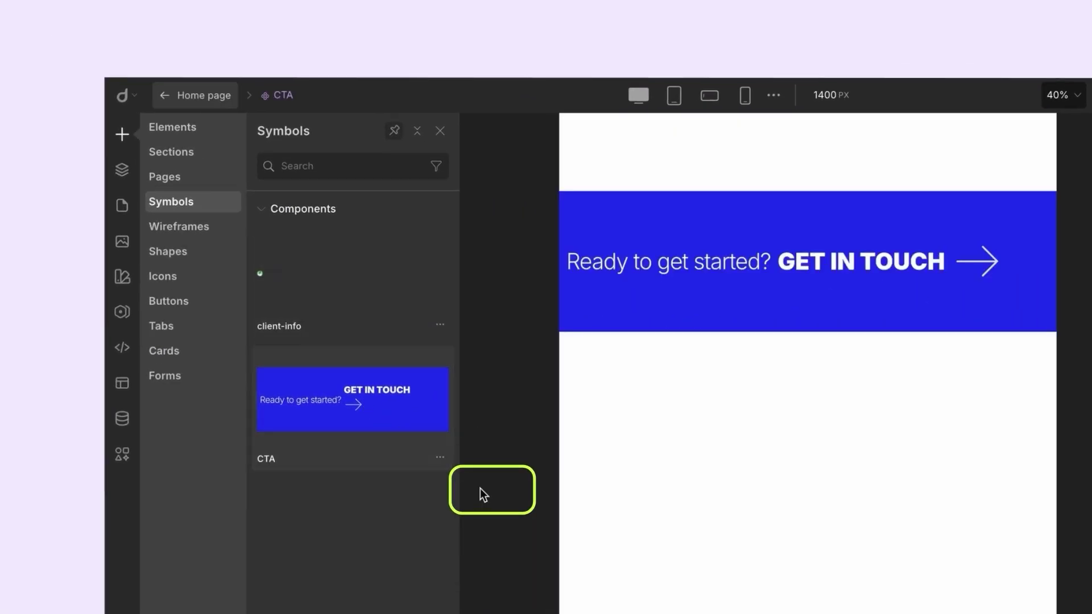
{"action": "double_click", "coordinate": [864, 262]}
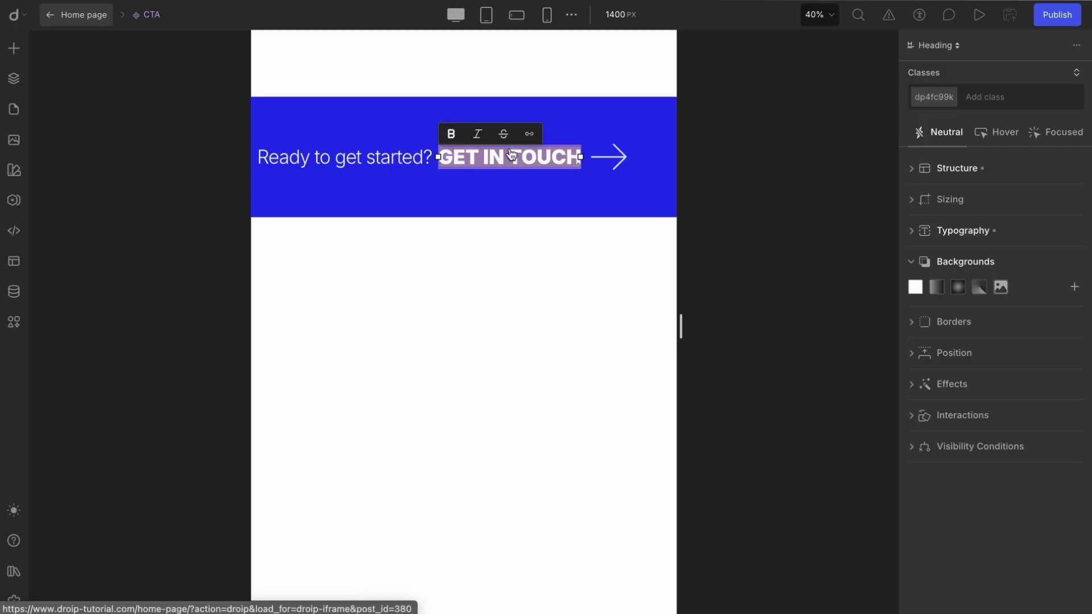
{"action": "type", "text": "GRAB A COFFEE?"}
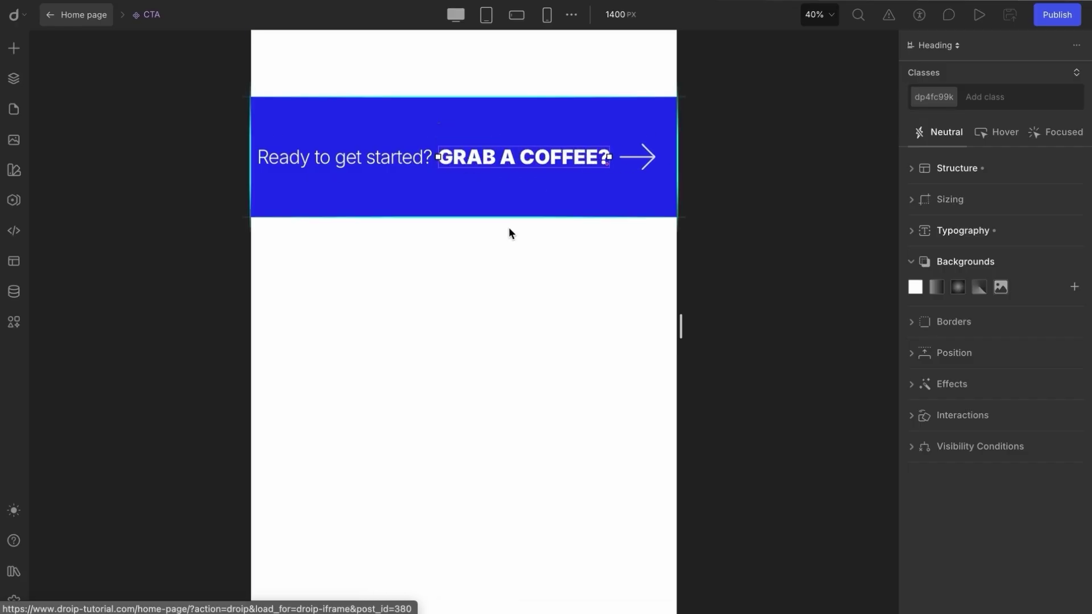
{"action": "left_click", "coordinate": [501, 240]}
{"action": "left_click", "coordinate": [91, 15]}
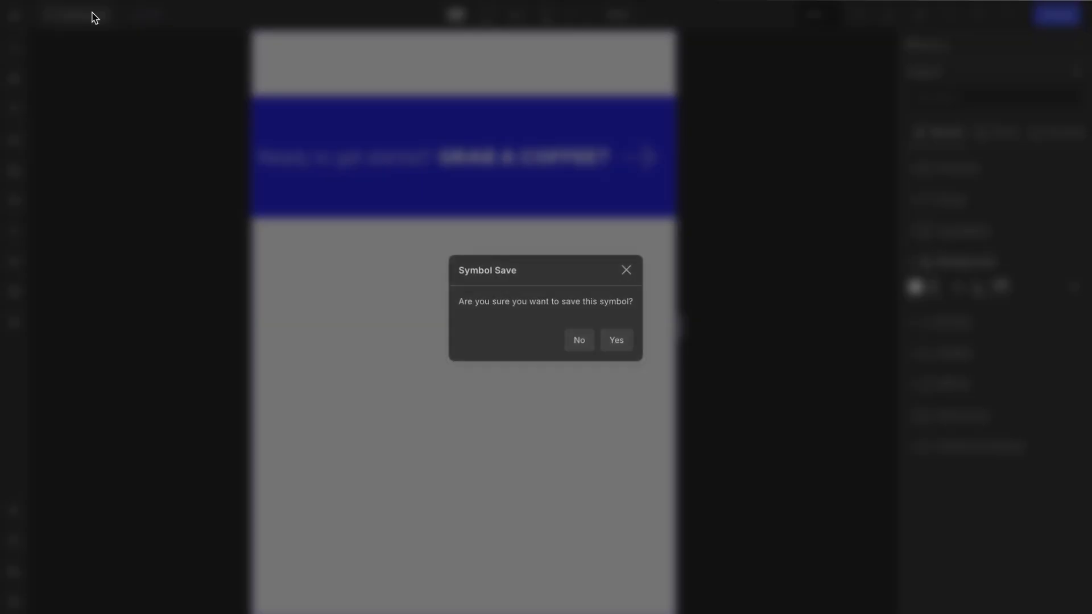
{"action": "left_click", "coordinate": [608, 340]}
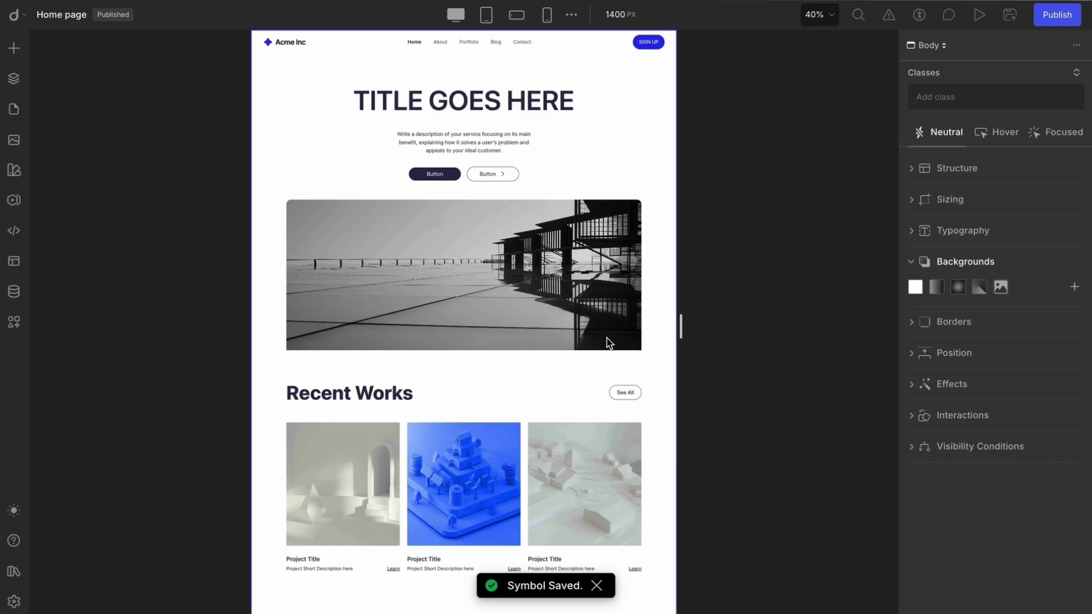
Scroll down the Home page and open the top CTA symbol for editing
{"action": "scroll", "coordinate": [608, 340], "scroll_direction": "down", "scroll_amount": 10}
{"action": "scroll", "coordinate": [607, 342], "scroll_direction": "down", "scroll_amount": 2}
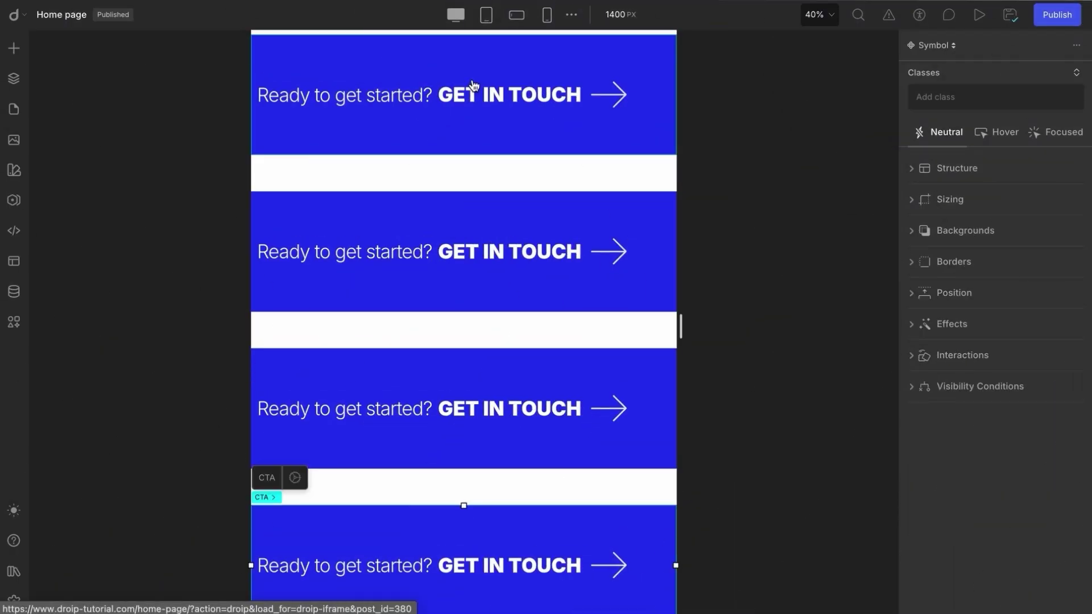
{"action": "double_click", "coordinate": [472, 86]}
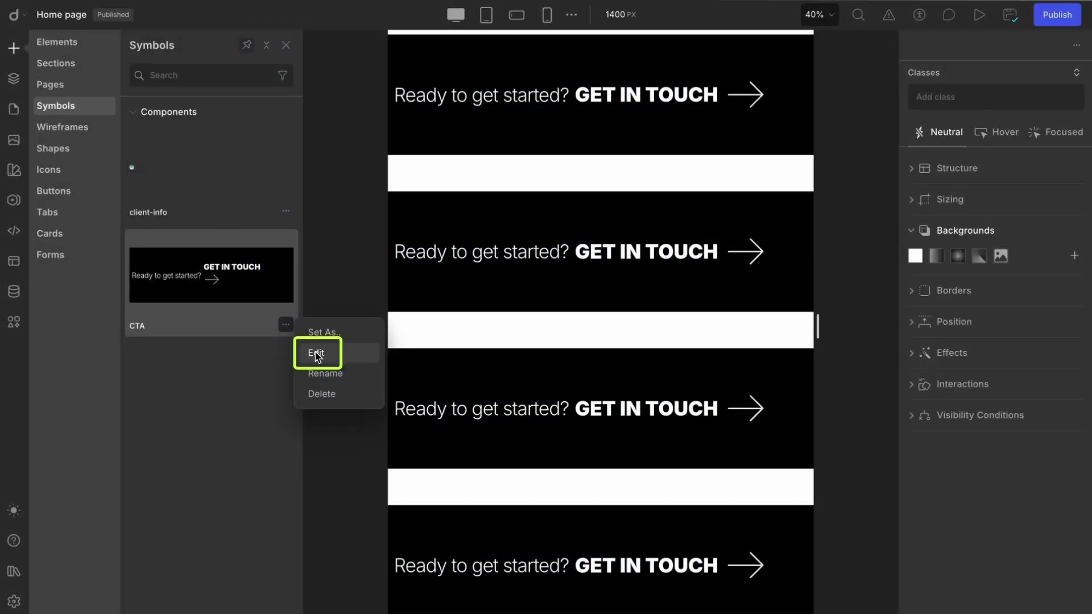
Detach the second CTA copy on the Home page from its symbol
{"action": "left_click", "coordinate": [317, 354]}
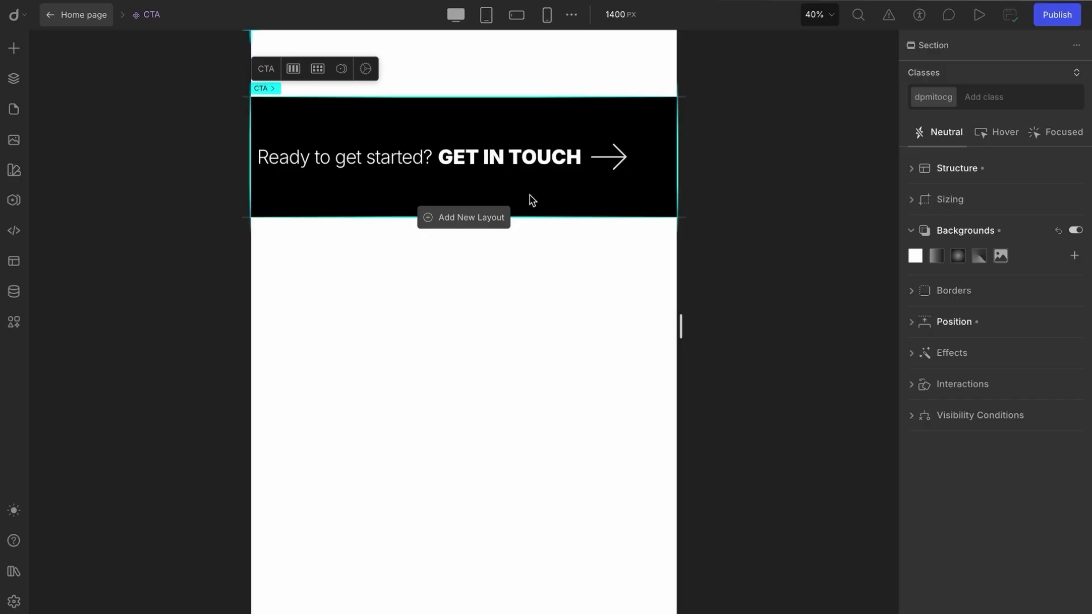
{"action": "left_click", "coordinate": [506, 300]}
{"action": "right_click", "coordinate": [505, 300]}
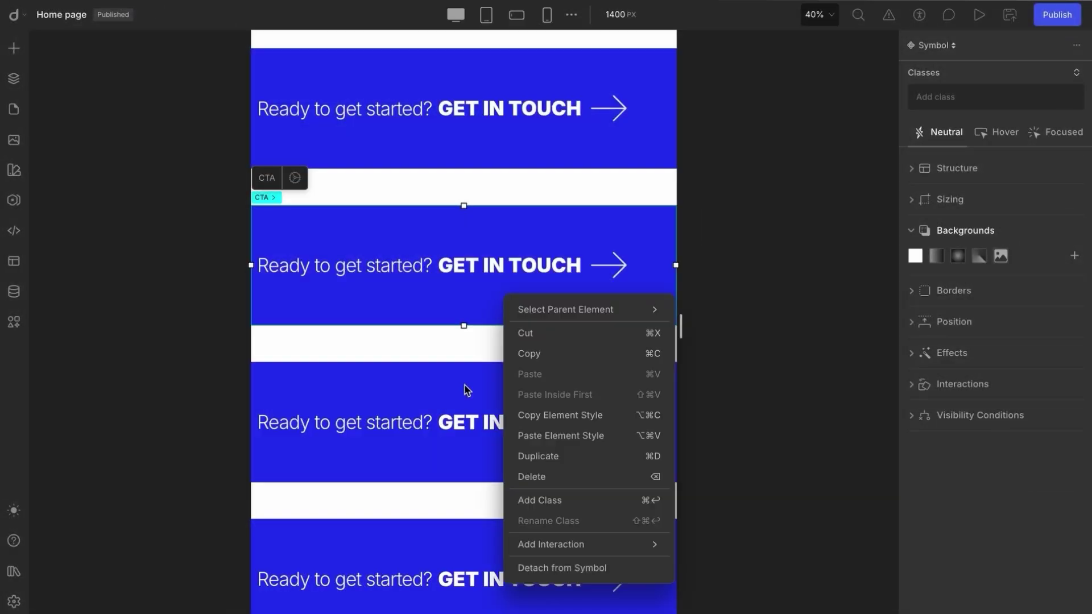
{"action": "left_click", "coordinate": [529, 569]}
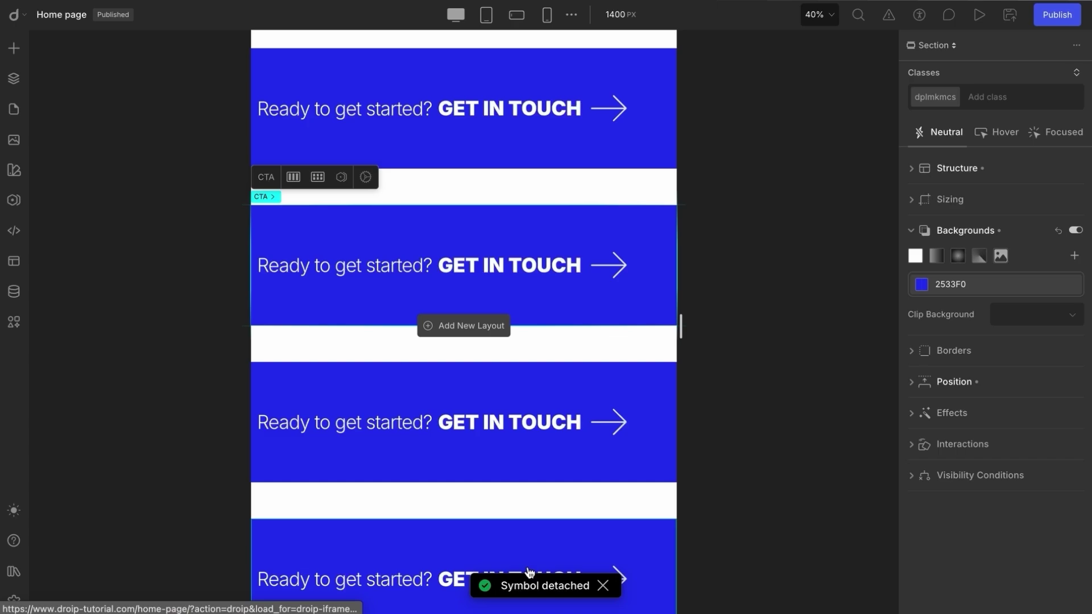
Set that CTA copy's background to 111111, then reset all its overrides
{"action": "left_click", "coordinate": [922, 284]}
{"action": "left_click", "coordinate": [823, 522]}
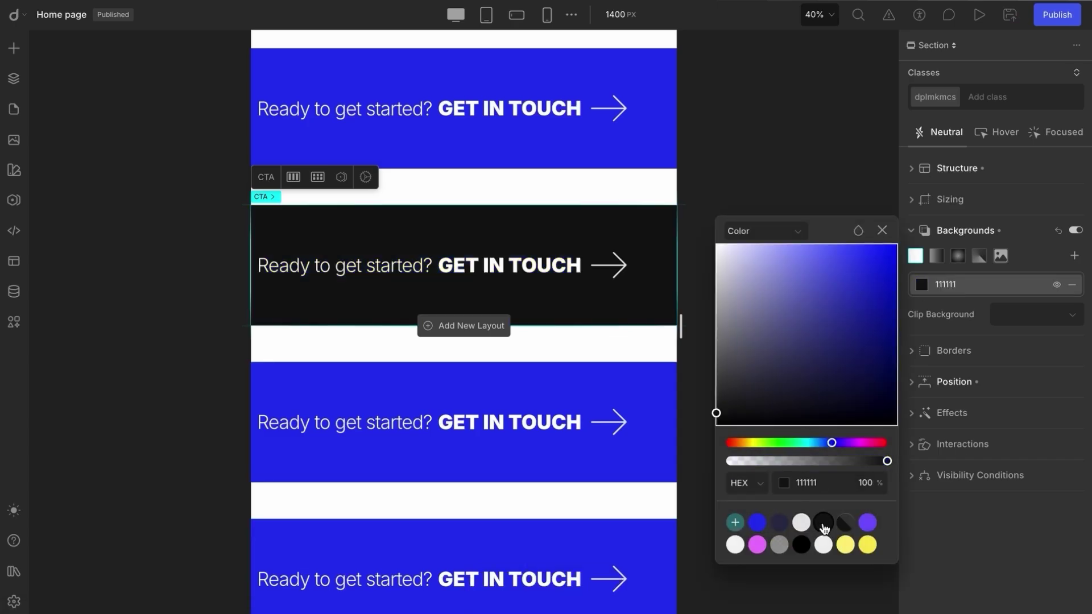
{"action": "left_click", "coordinate": [589, 303]}
{"action": "right_click", "coordinate": [588, 303]}
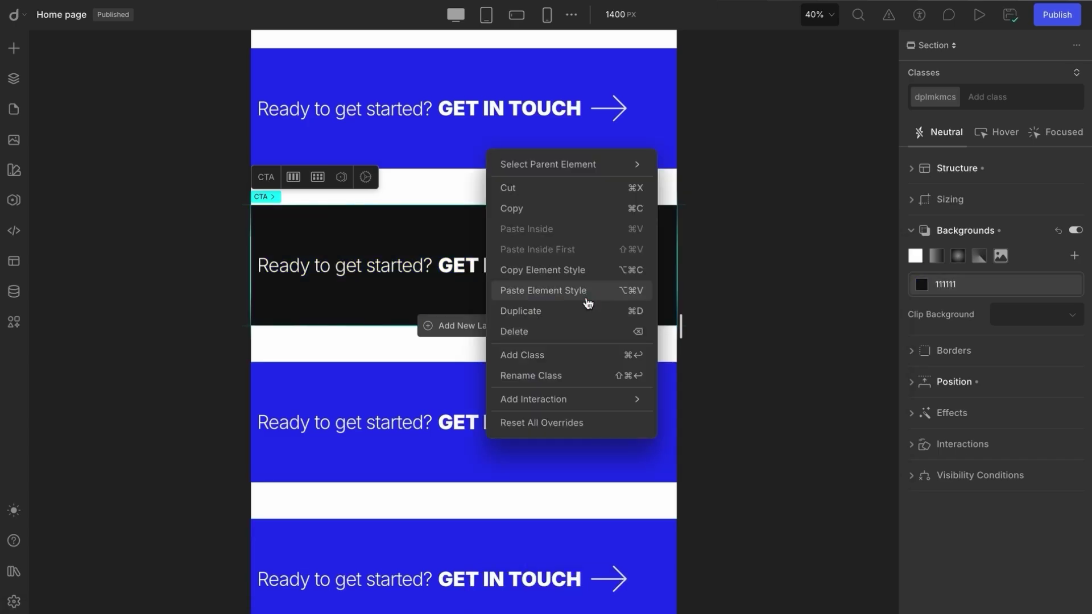
{"action": "left_click", "coordinate": [519, 426]}
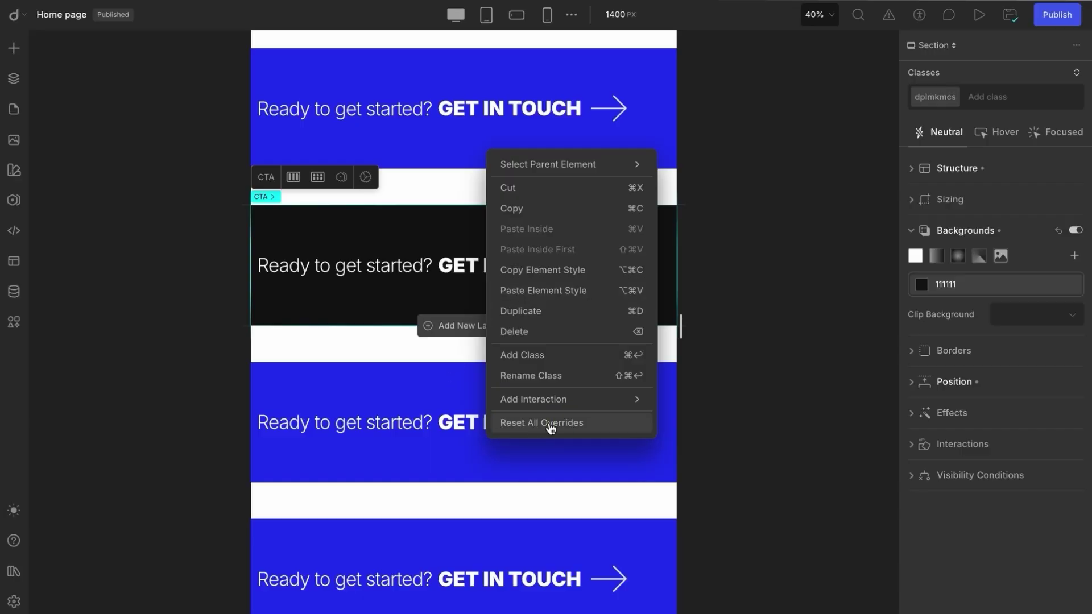
Replace the third CTA copy's heading with CLICK HERE
{"action": "double_click", "coordinate": [501, 356]}
{"action": "double_click", "coordinate": [508, 357]}
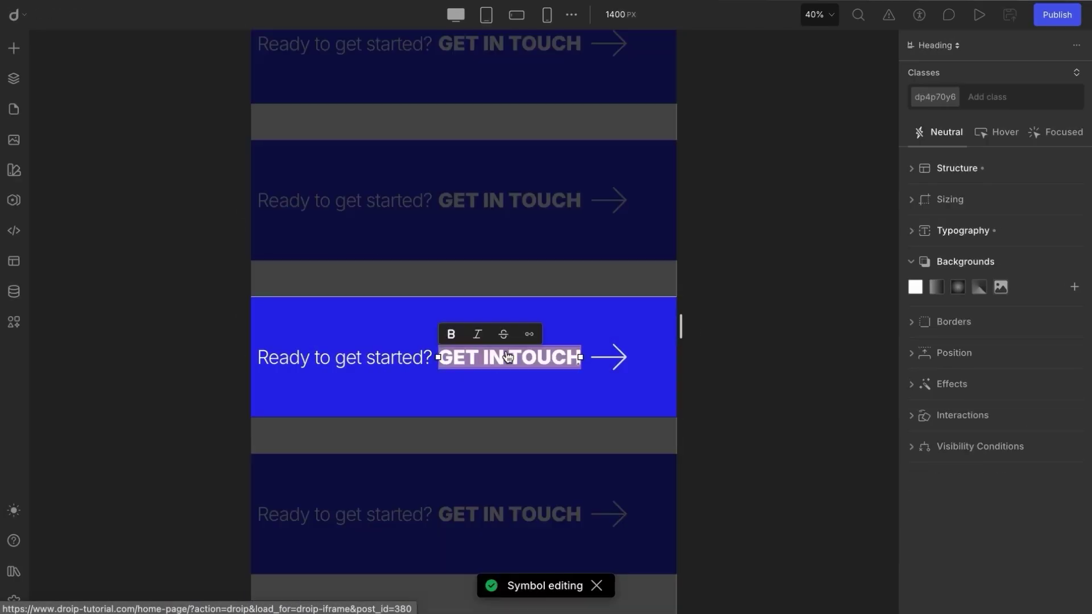
{"action": "key", "text": "BackSpace"}
{"action": "type", "text": "CLICK"}
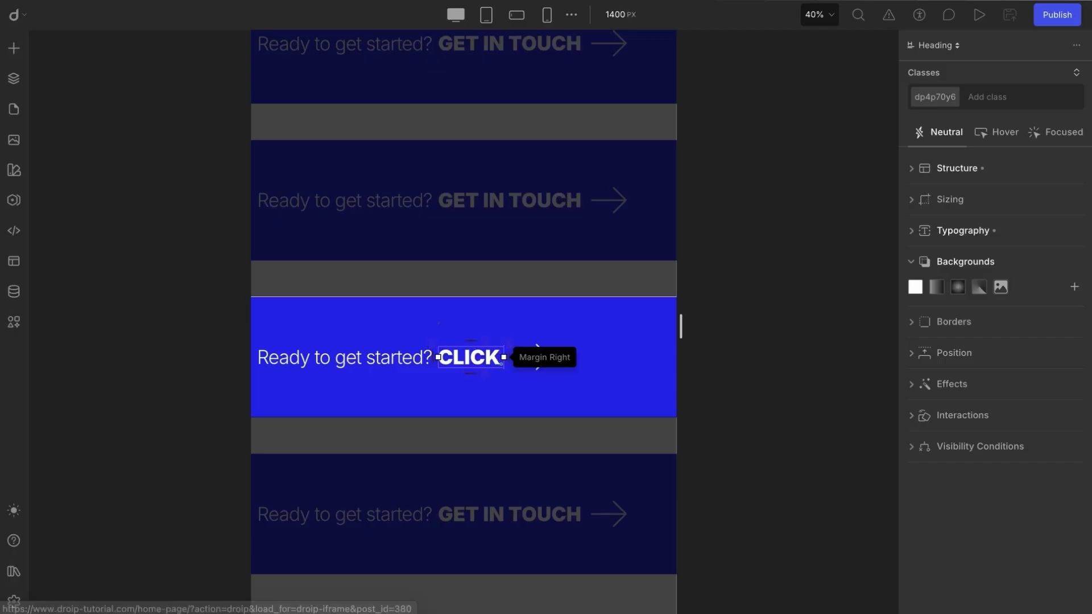
{"action": "type", "text": " HERE"}
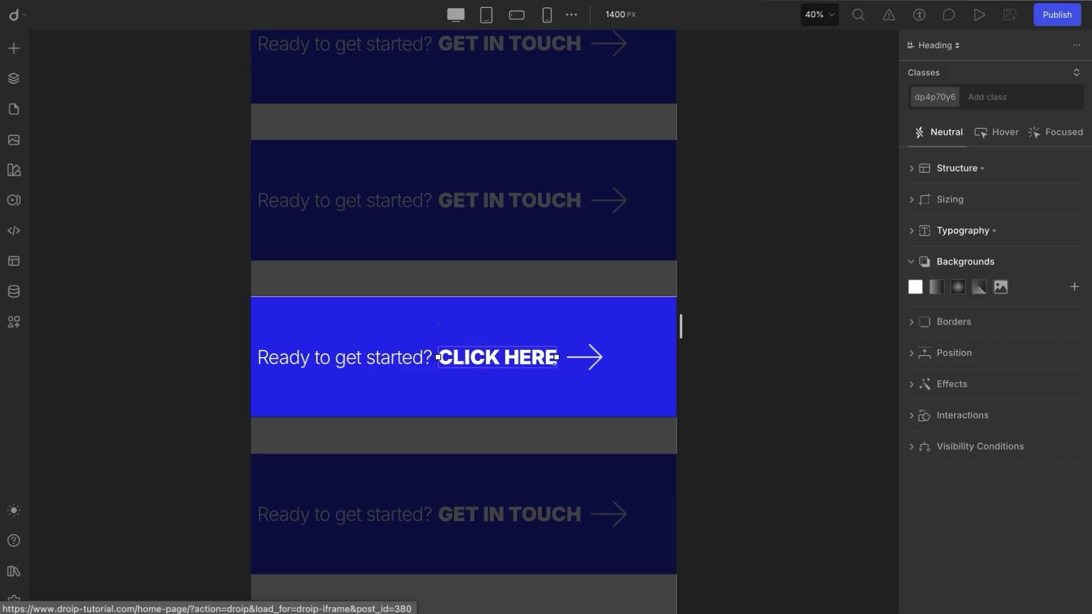
{"action": "left_click", "coordinate": [541, 434]}
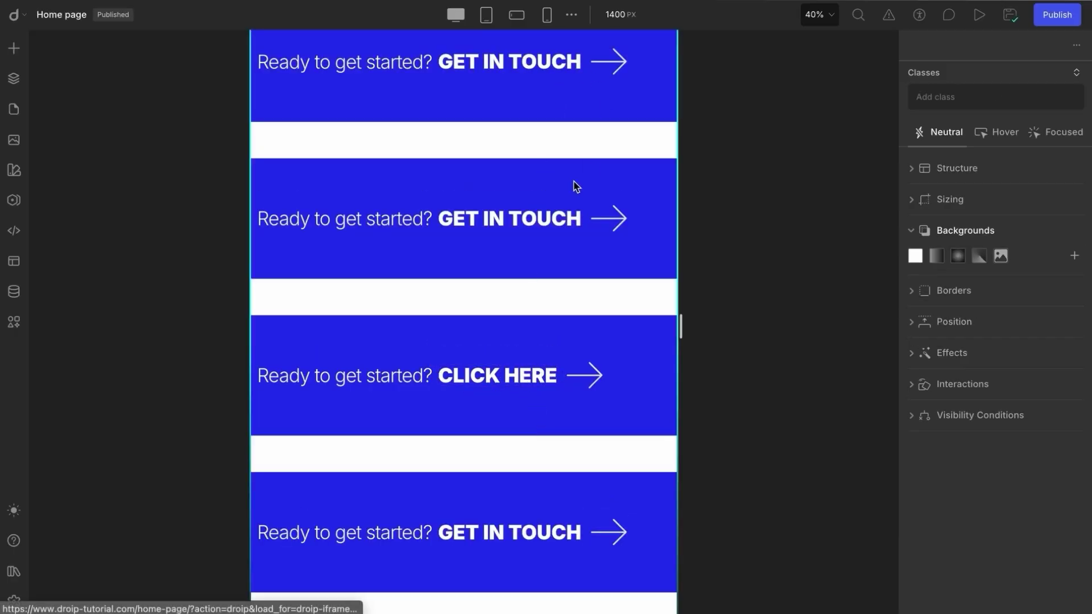
Change the CTA symbol's heading to 'GRAB A COFFEE?' and save the symbol
{"action": "double_click", "coordinate": [539, 217]}
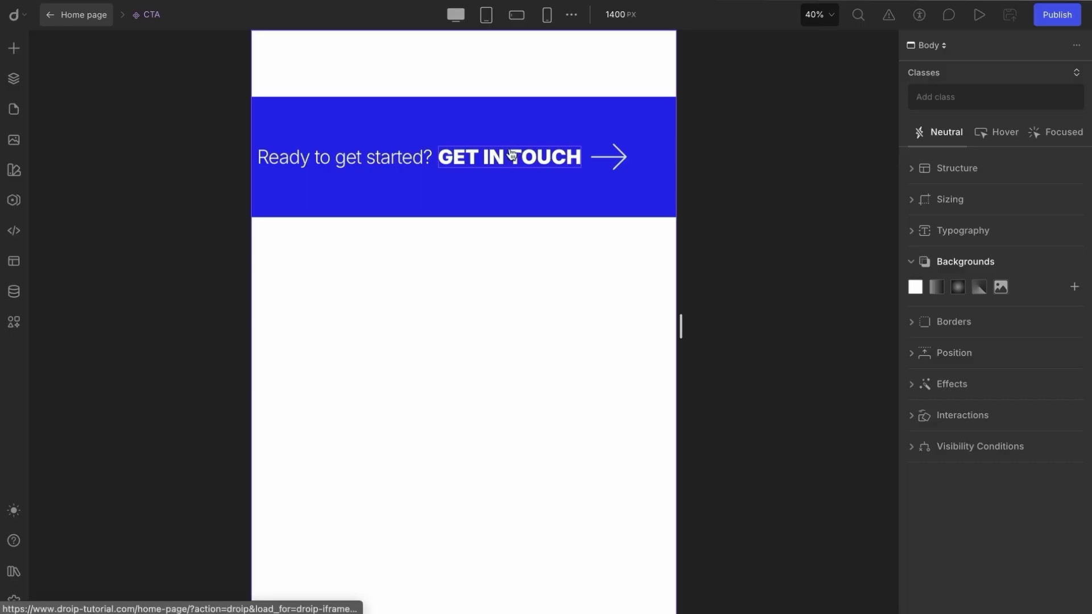
{"action": "double_click", "coordinate": [485, 157]}
{"action": "type", "text": "GRAB A COFFEE?"}
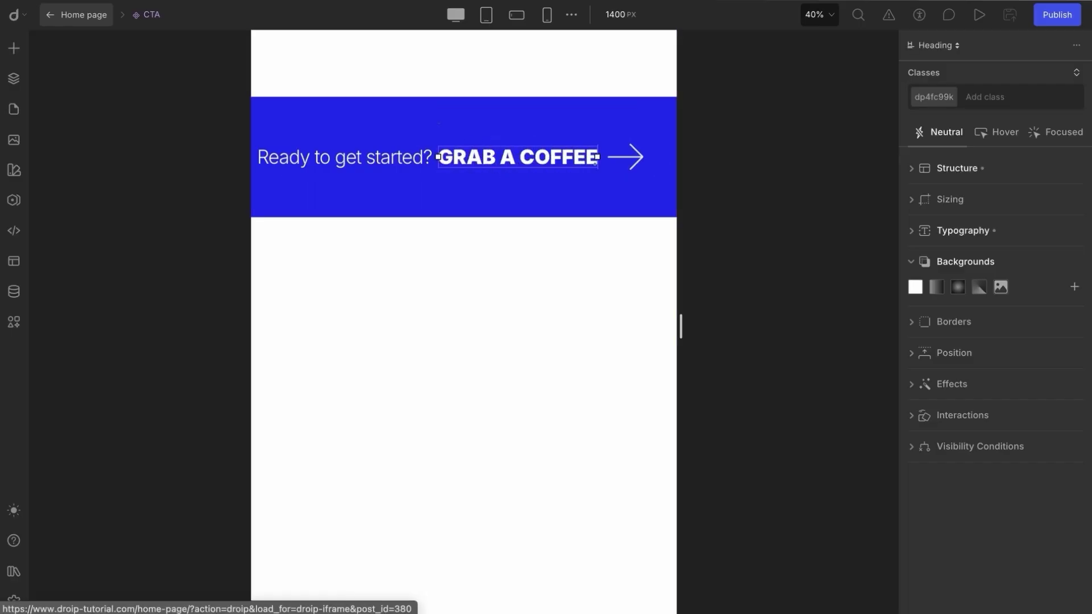
{"action": "left_click", "coordinate": [501, 241]}
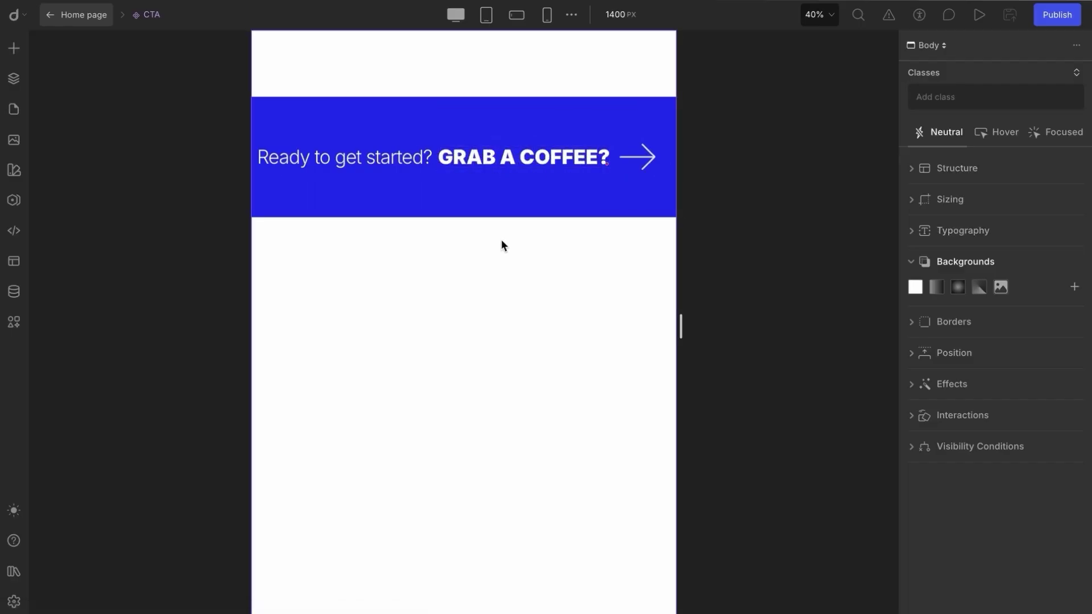
{"action": "left_click", "coordinate": [90, 14]}
{"action": "left_click", "coordinate": [609, 340]}
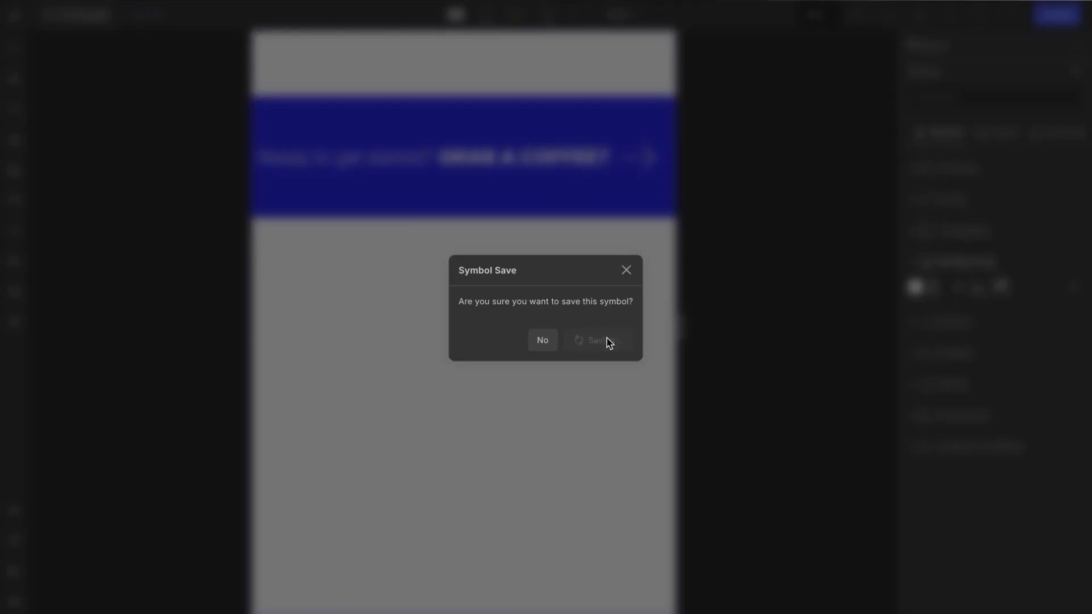
{"action": "scroll", "coordinate": [606, 337], "scroll_direction": "down", "scroll_amount": 10}
{"action": "scroll", "coordinate": [606, 341], "scroll_direction": "down", "scroll_amount": 3}
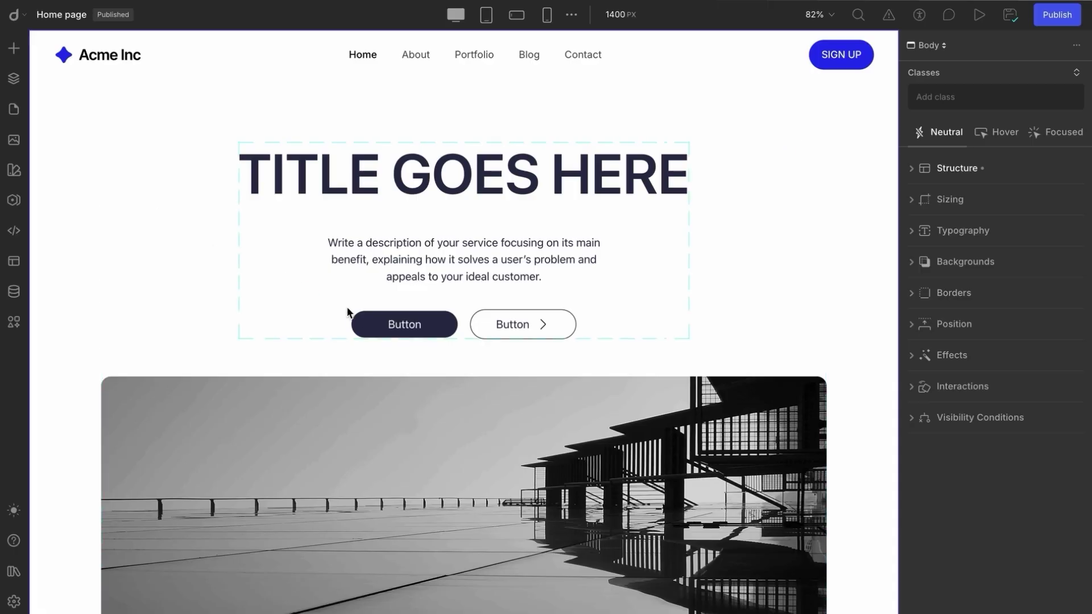
Copy the dark hero Button and paste it inside the Buttons container
{"action": "left_click", "coordinate": [369, 326]}
{"action": "right_click", "coordinate": [369, 326]}
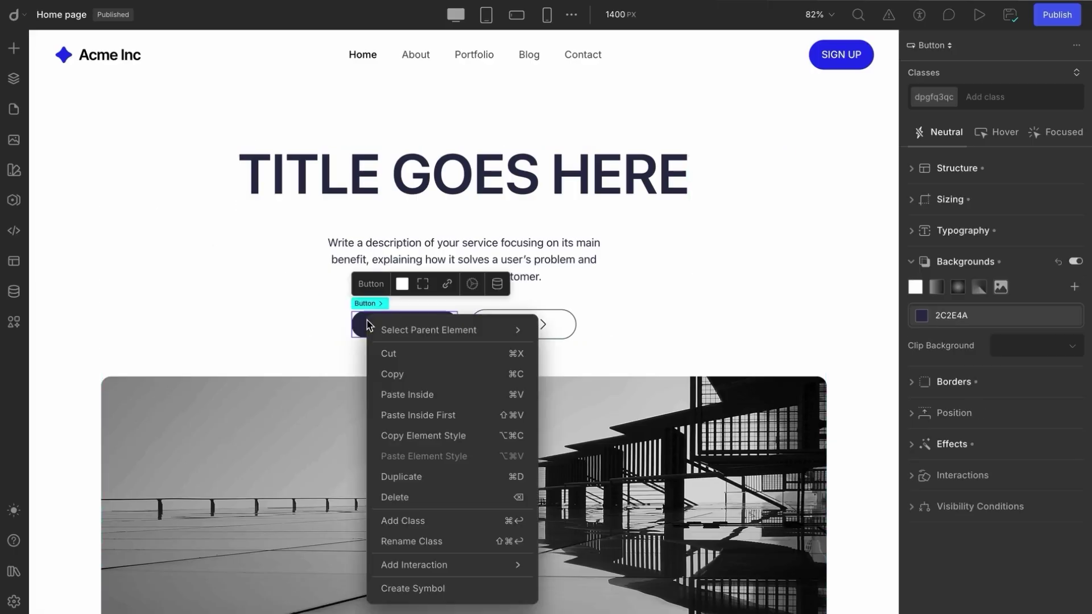
{"action": "left_click", "coordinate": [394, 376]}
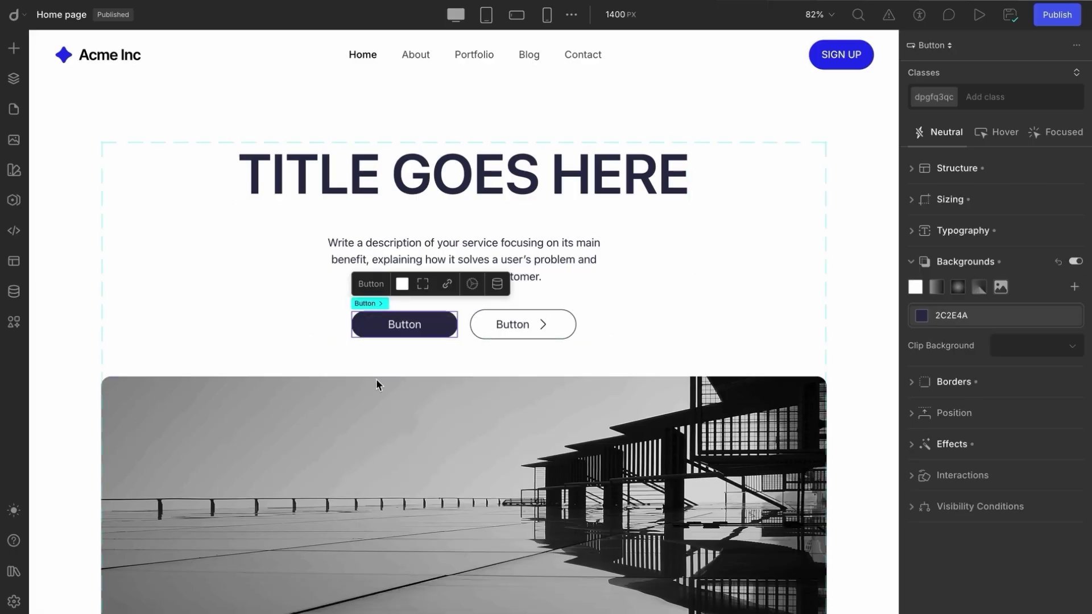
{"action": "left_click", "coordinate": [14, 78]}
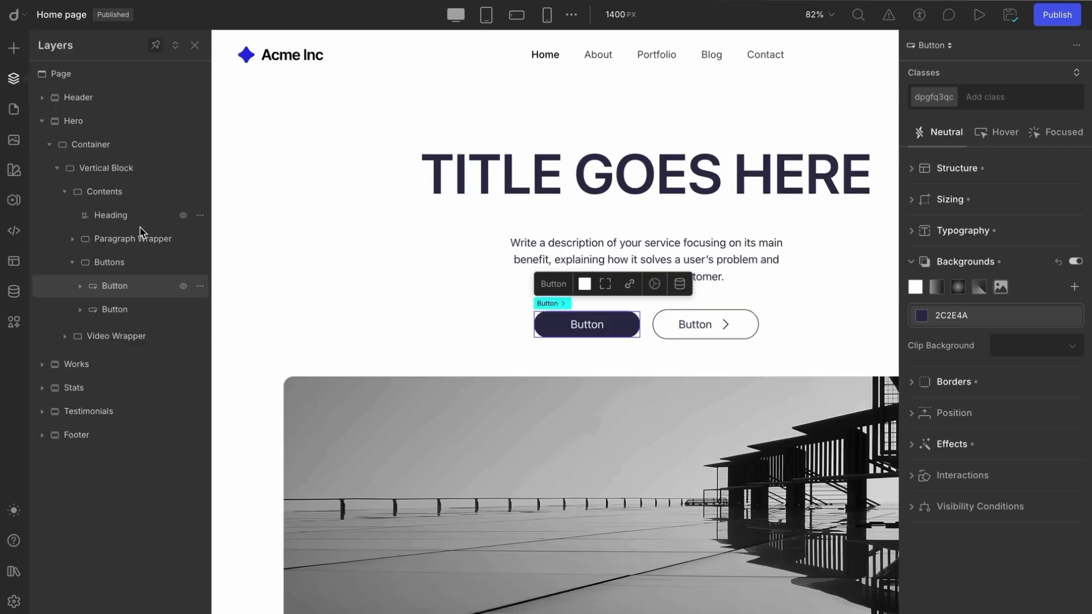
{"action": "left_click", "coordinate": [123, 263]}
{"action": "right_click", "coordinate": [123, 263]}
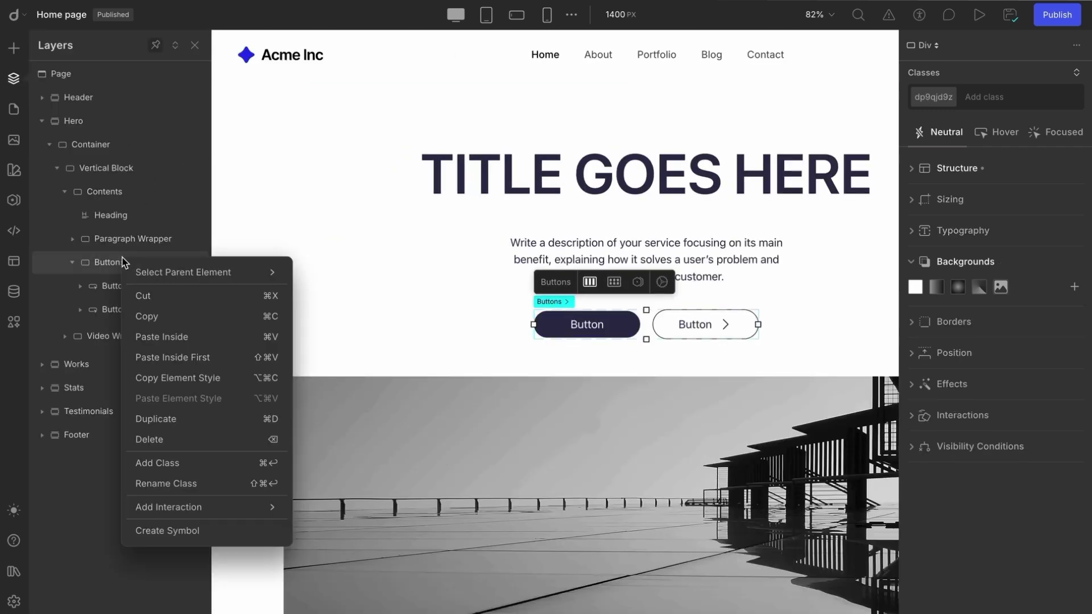
{"action": "left_click", "coordinate": [164, 342]}
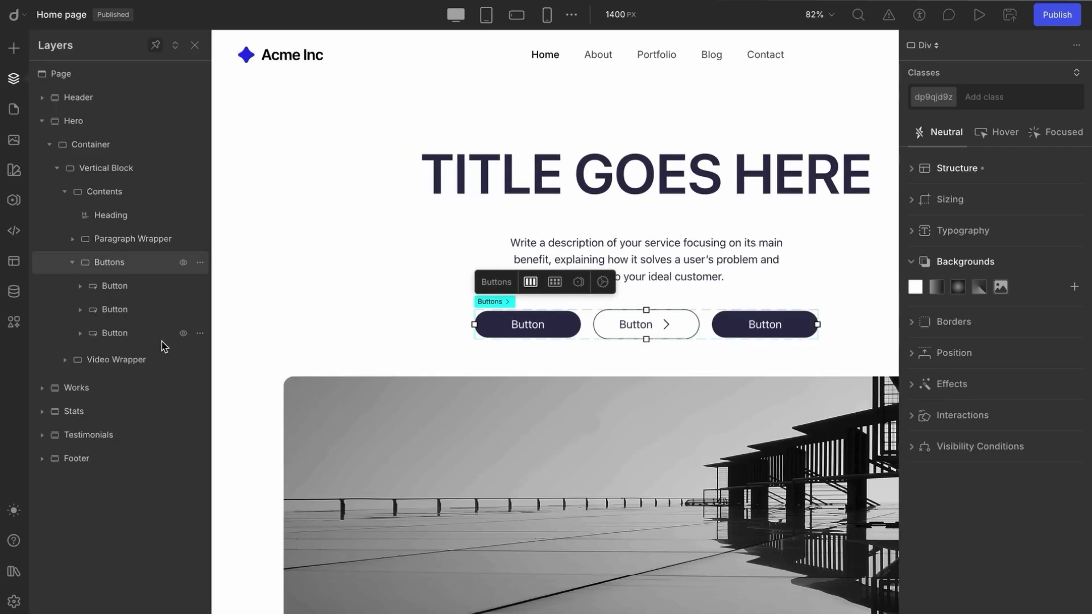
Expand all layers inside the Works section
{"action": "left_click", "coordinate": [200, 389]}
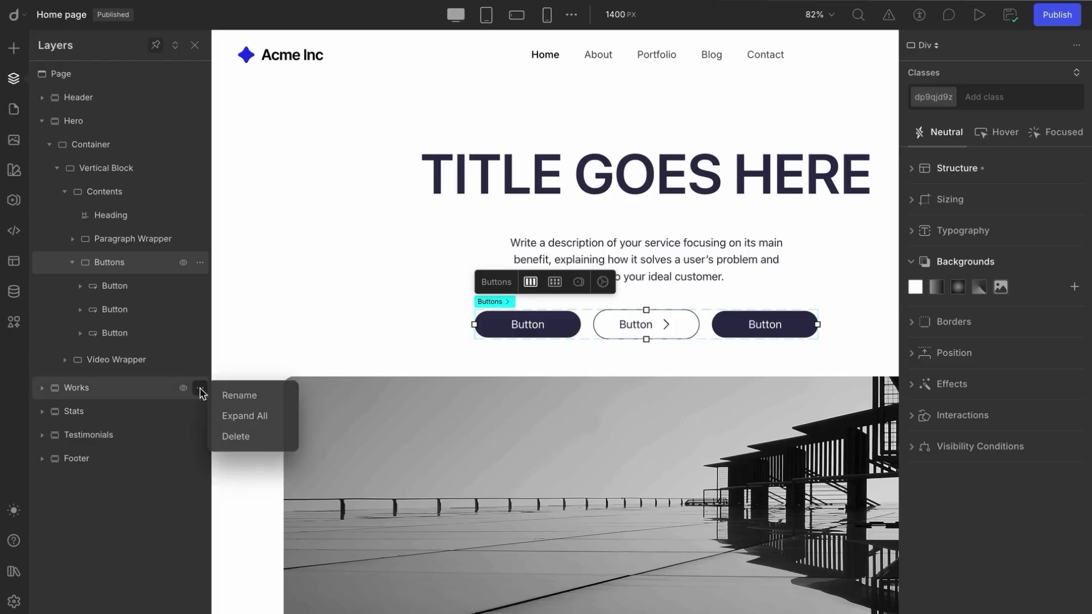
{"action": "left_click", "coordinate": [228, 415]}
{"action": "scroll", "coordinate": [146, 456], "scroll_direction": "down", "scroll_amount": 10}
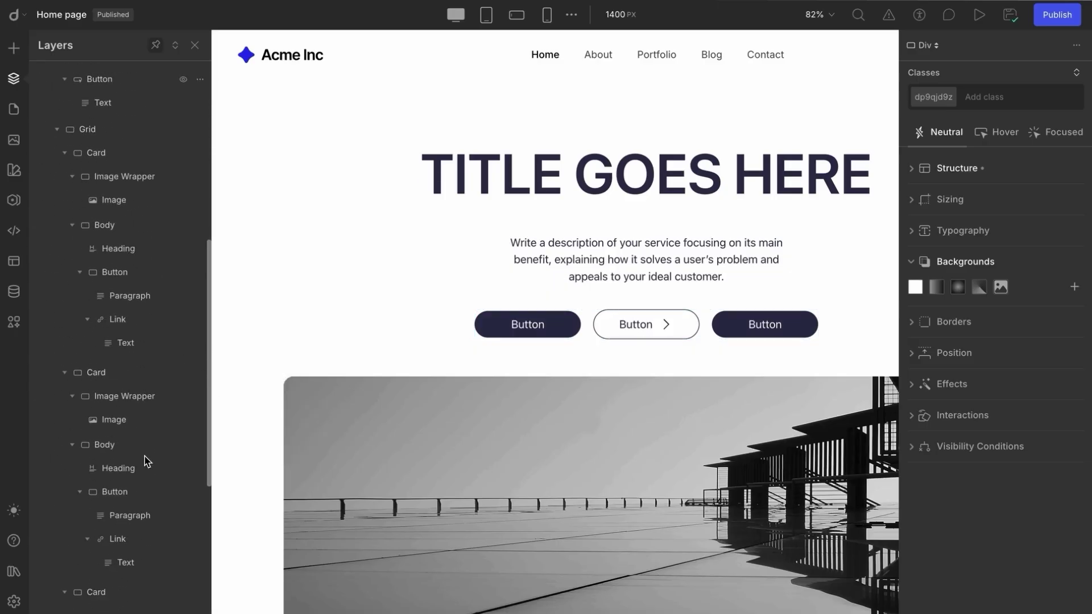
{"action": "scroll", "coordinate": [146, 461], "scroll_direction": "up", "scroll_amount": 10}
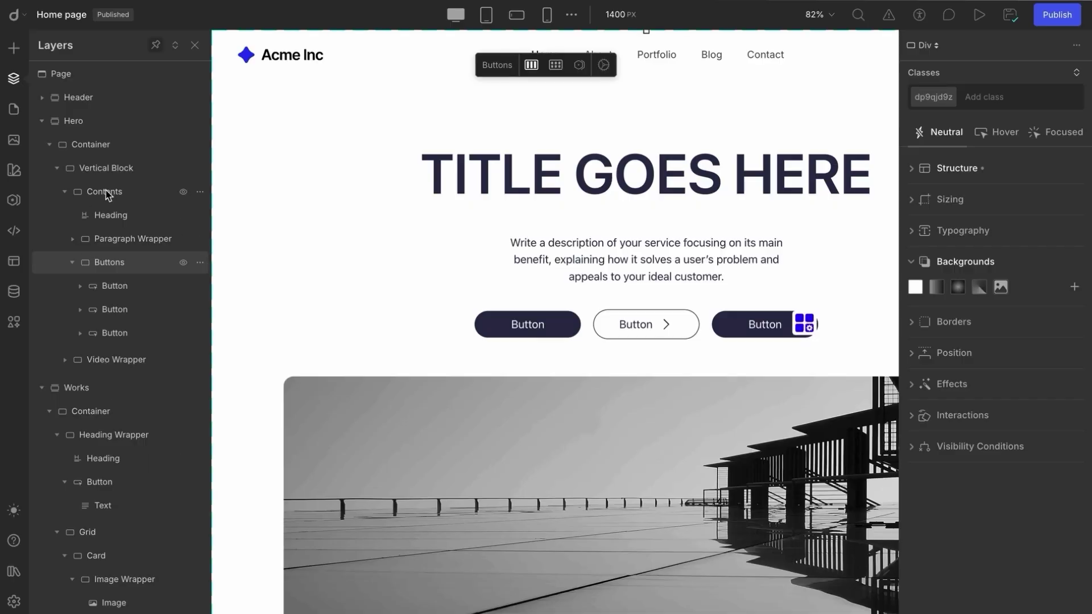
{"action": "left_click", "coordinate": [12, 110]}
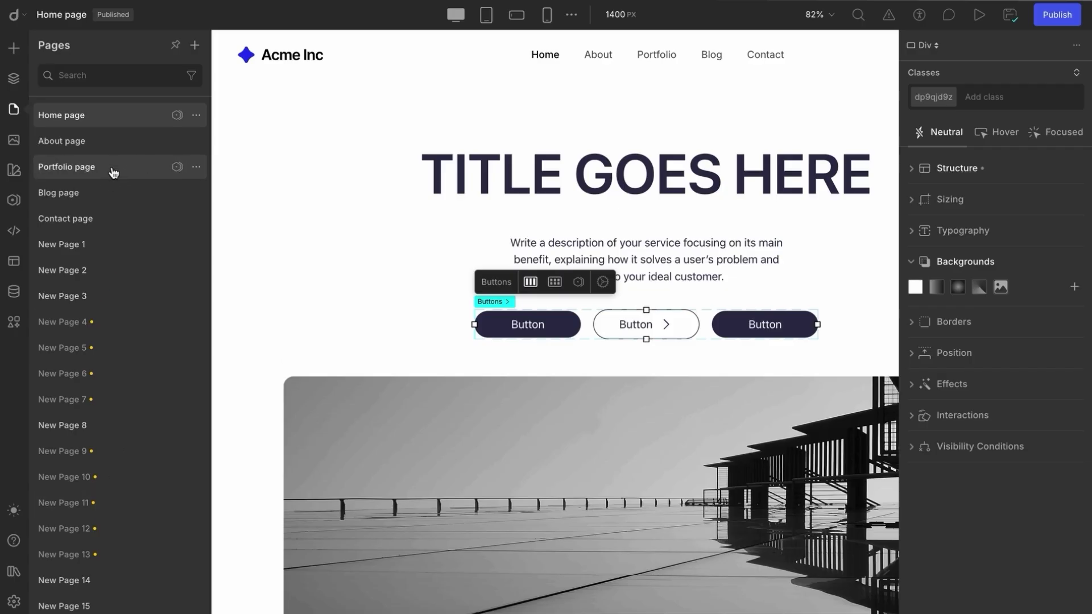
{"action": "left_click", "coordinate": [13, 84]}
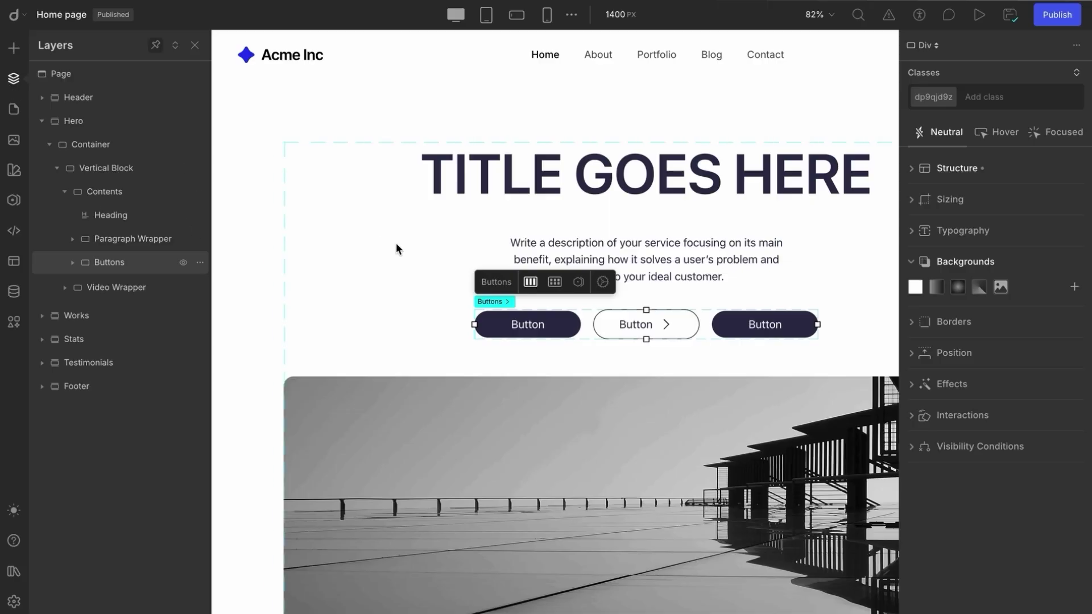
{"action": "left_click", "coordinate": [501, 326]}
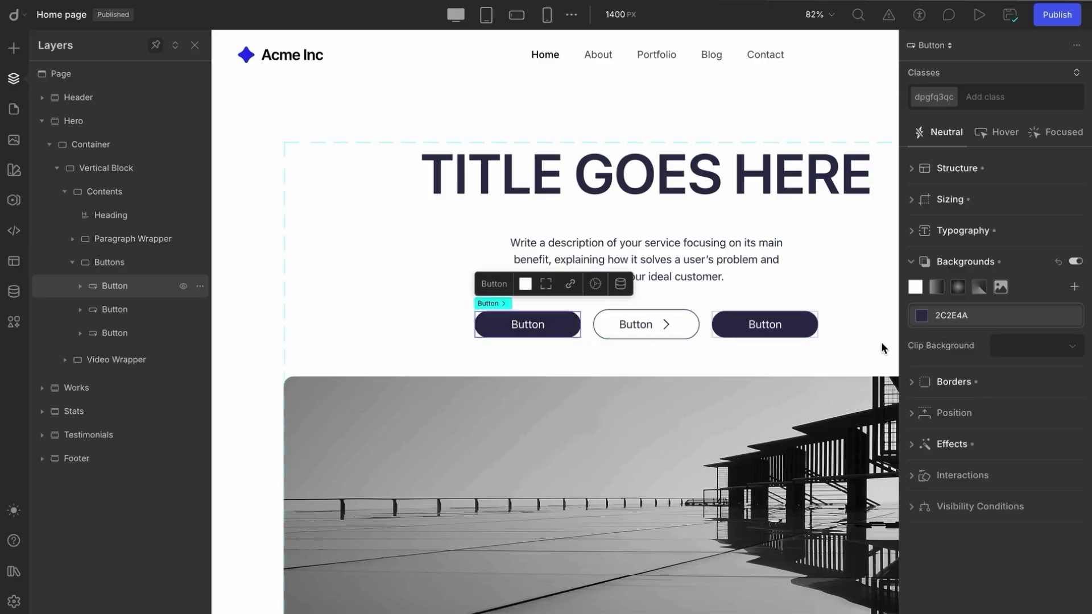
{"action": "left_click", "coordinate": [922, 315]}
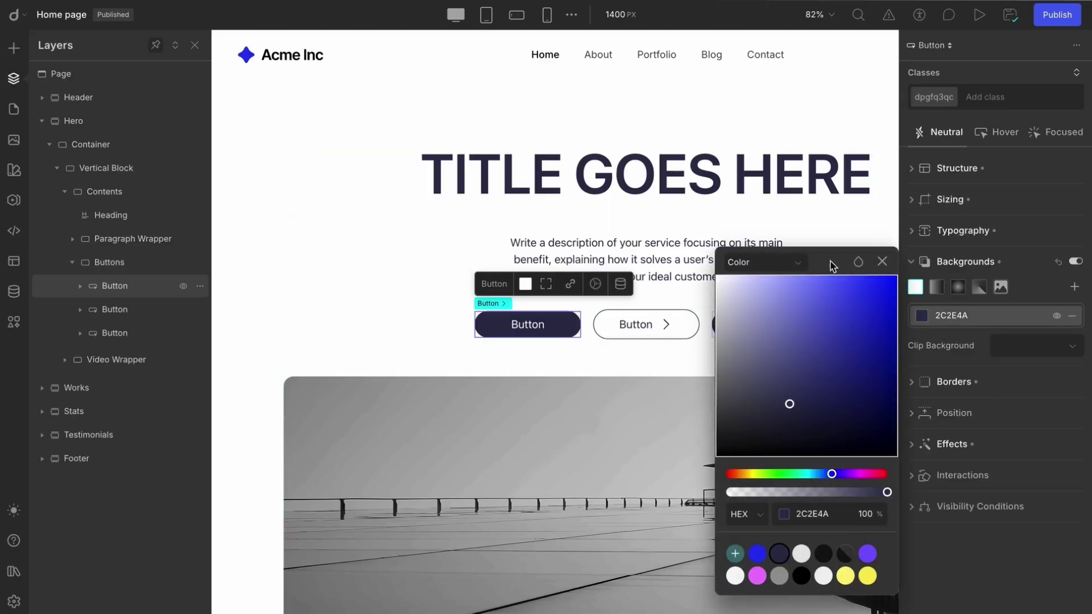
{"action": "left_click_drag", "start_coordinate": [831, 270], "coordinate": [391, 139]}
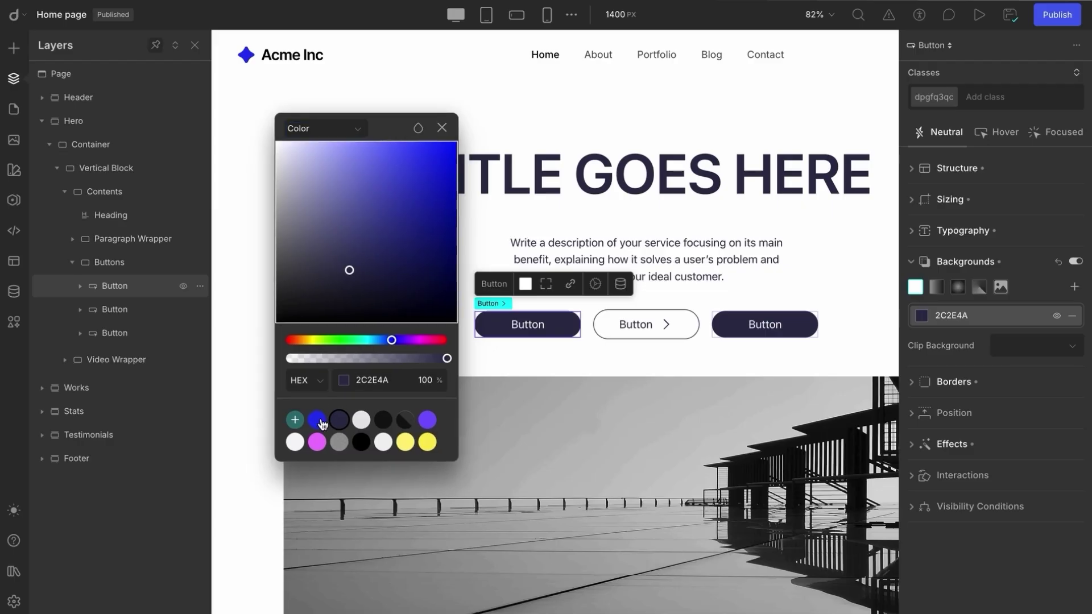
{"action": "left_click", "coordinate": [317, 442]}
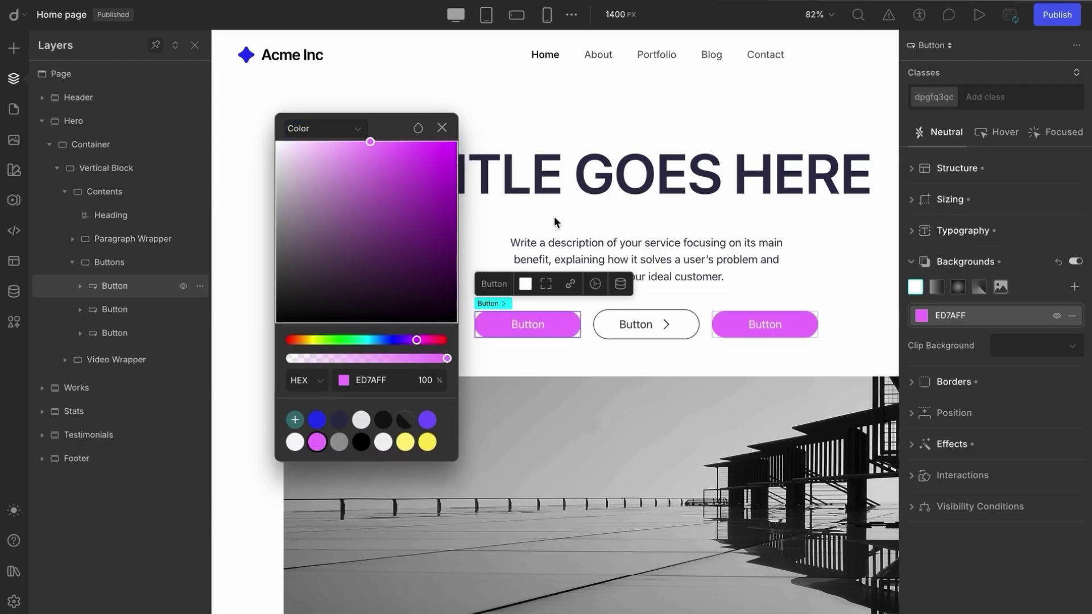
{"action": "key", "text": "Escape"}
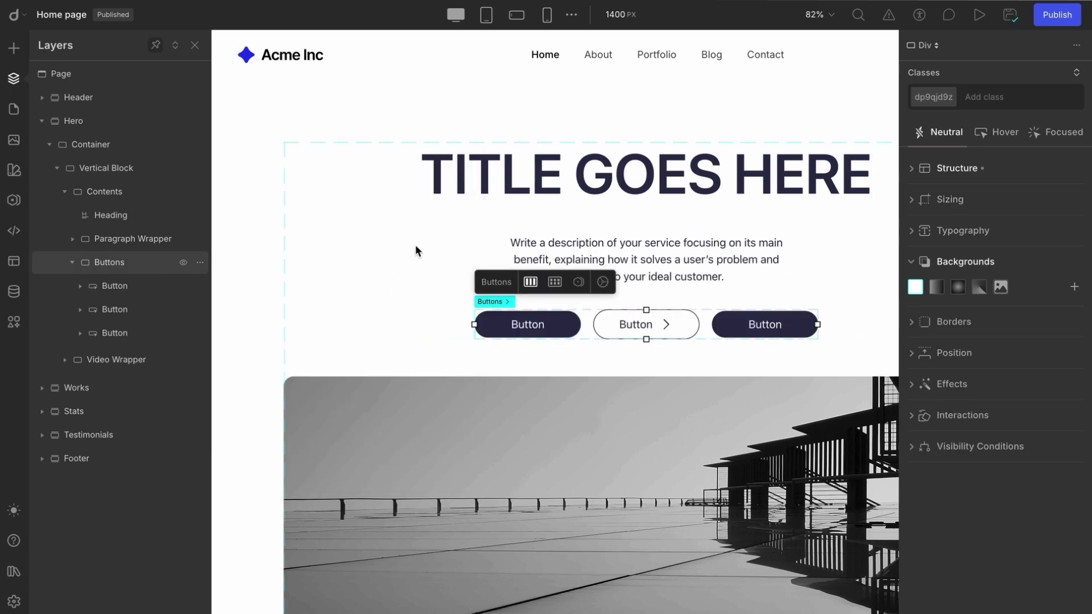
Place a client-info symbol below the testimonial cards and detach it from the symbol
{"action": "scroll", "coordinate": [415, 244], "scroll_direction": "down", "scroll_amount": 15}
{"action": "scroll", "coordinate": [415, 248], "scroll_direction": "down", "scroll_amount": 8}
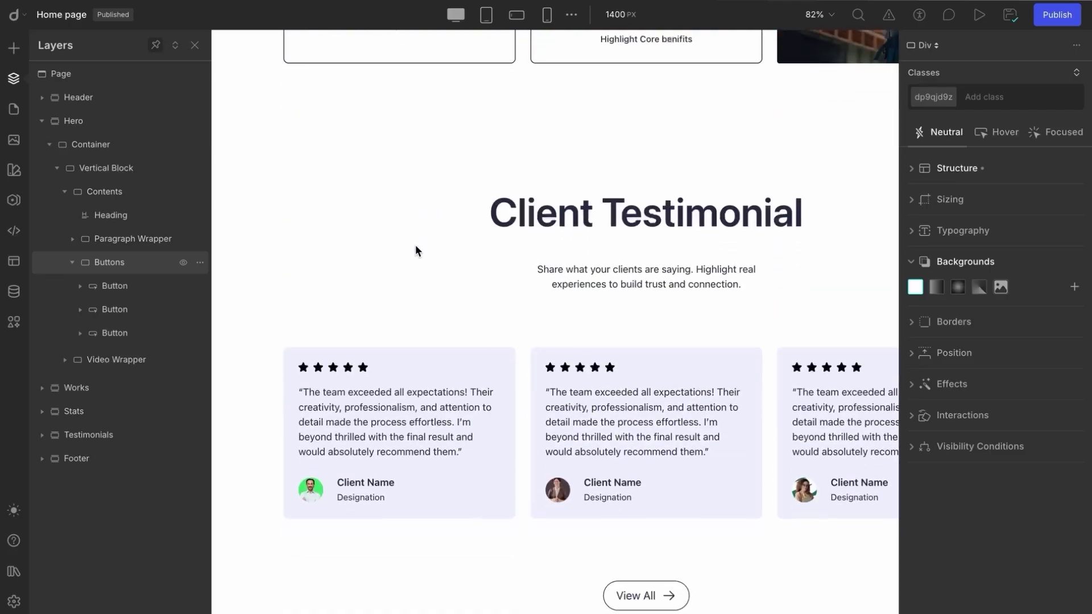
{"action": "left_click", "coordinate": [440, 390]}
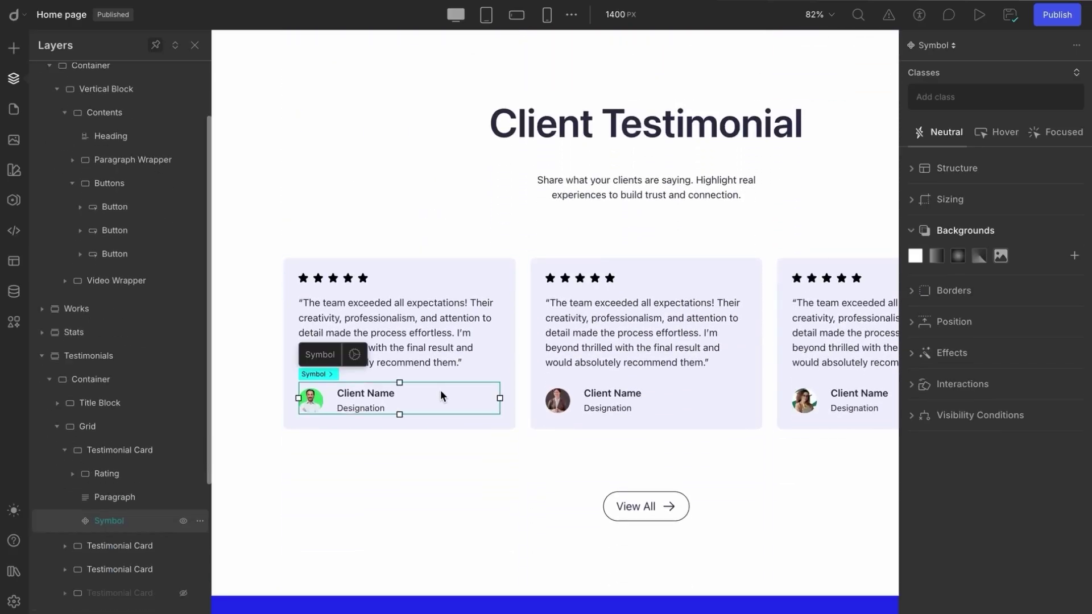
{"action": "left_click", "coordinate": [14, 48]}
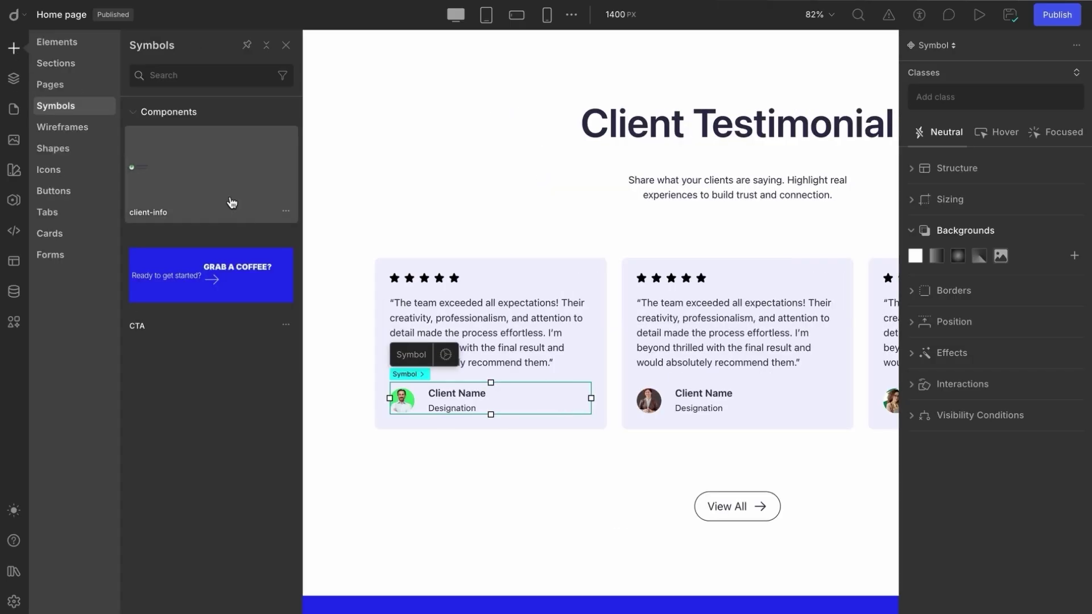
{"action": "left_click_drag", "start_coordinate": [232, 203], "coordinate": [234, 497]}
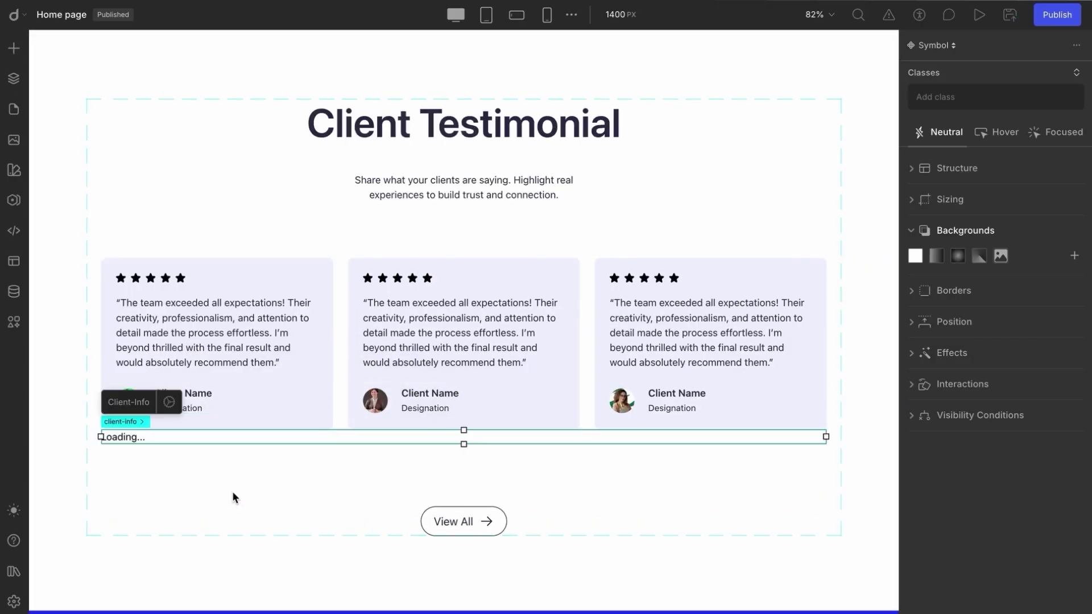
{"action": "right_click", "coordinate": [234, 452]}
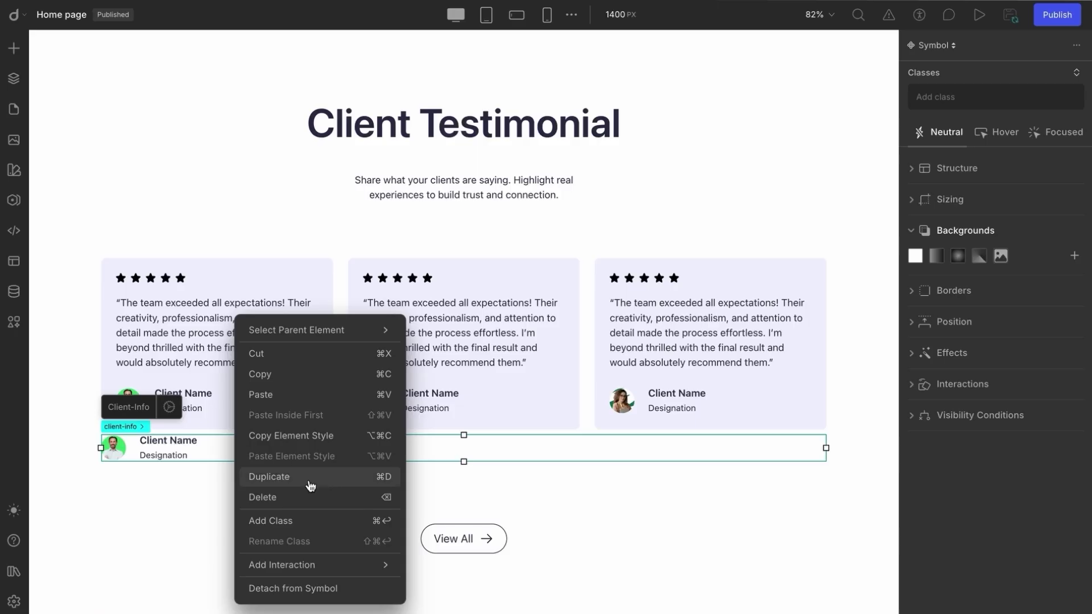
{"action": "left_click", "coordinate": [312, 587]}
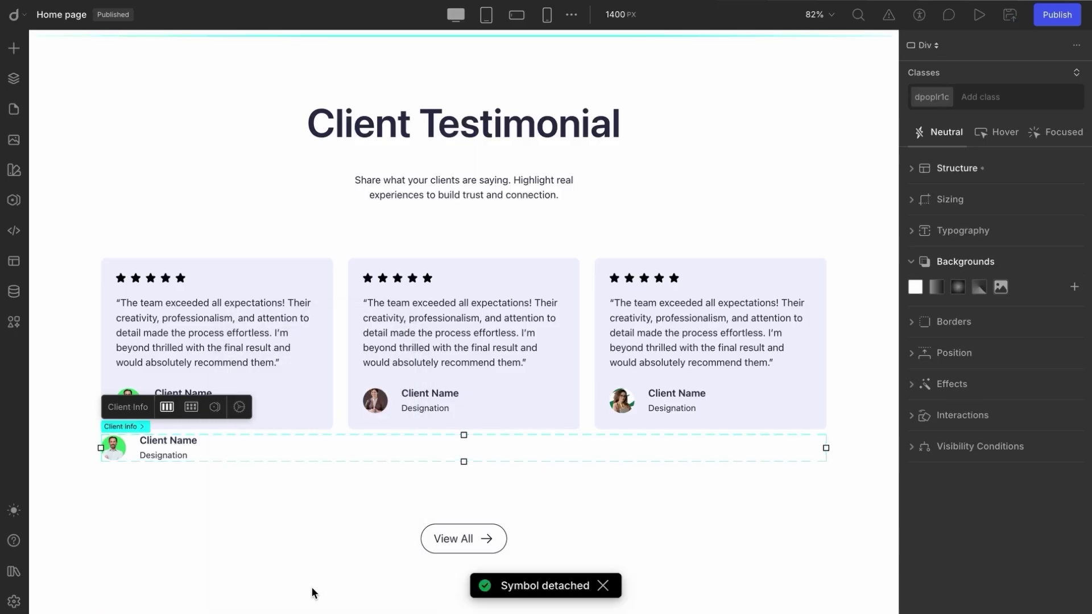
Make the copy's Client Name heading italic
{"action": "left_click", "coordinate": [178, 444]}
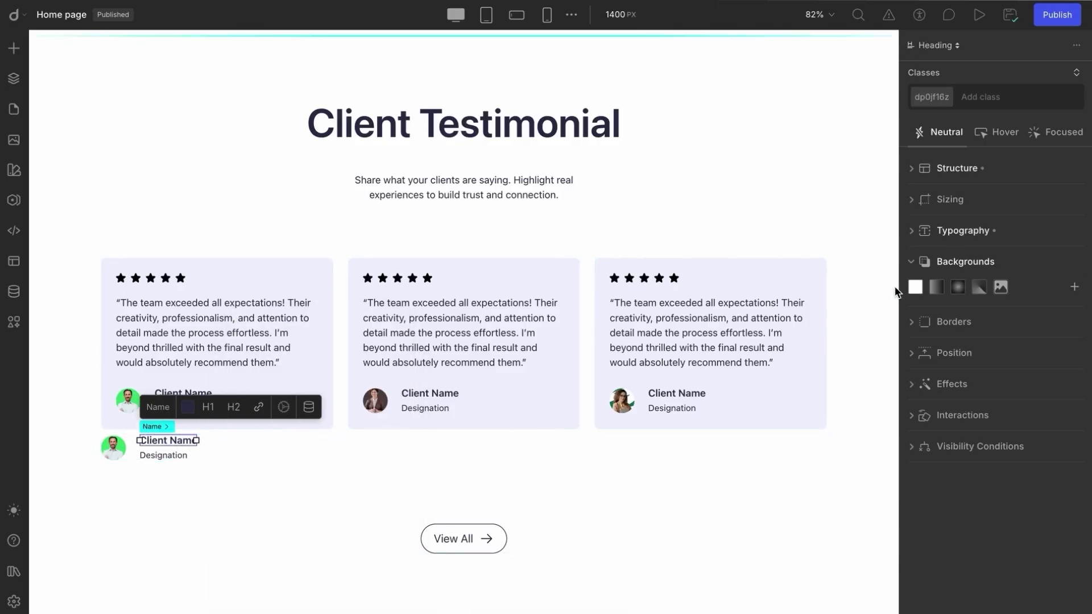
{"action": "left_click", "coordinate": [967, 230]}
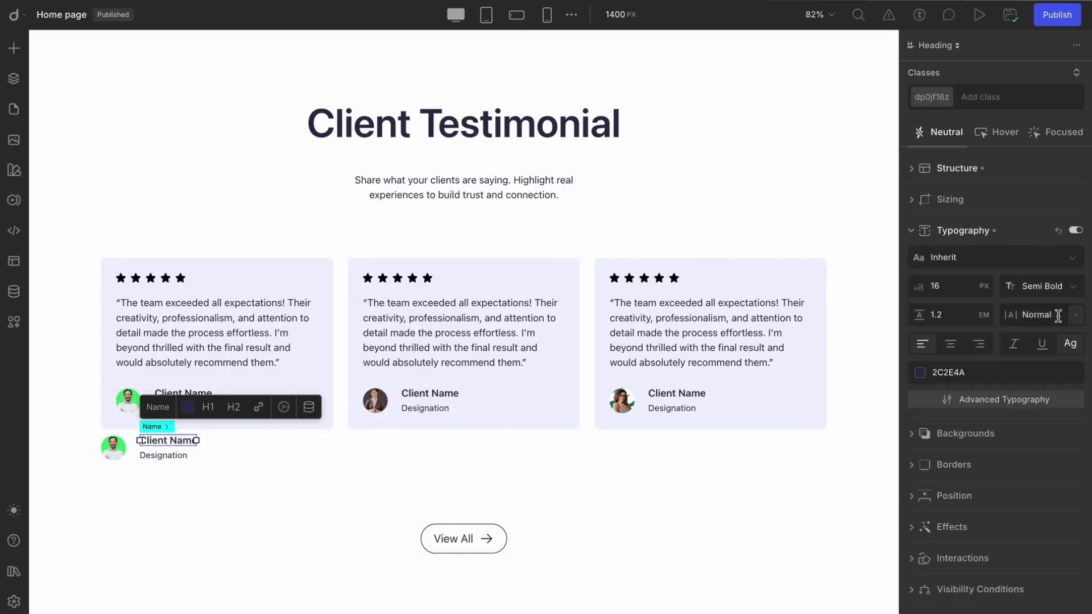
{"action": "left_click", "coordinate": [1013, 348]}
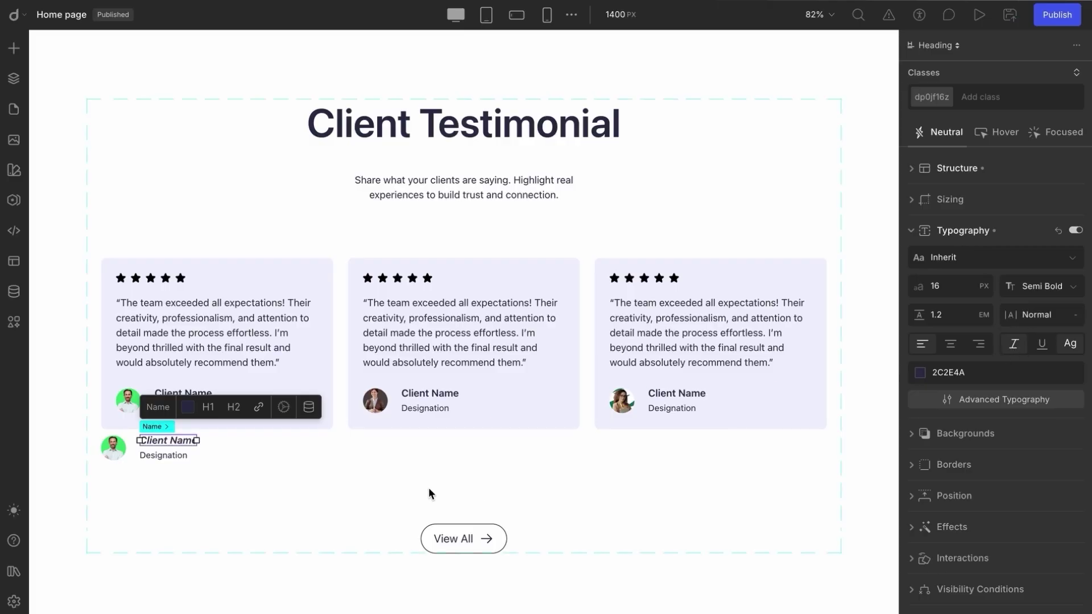
{"action": "left_click", "coordinate": [269, 569]}
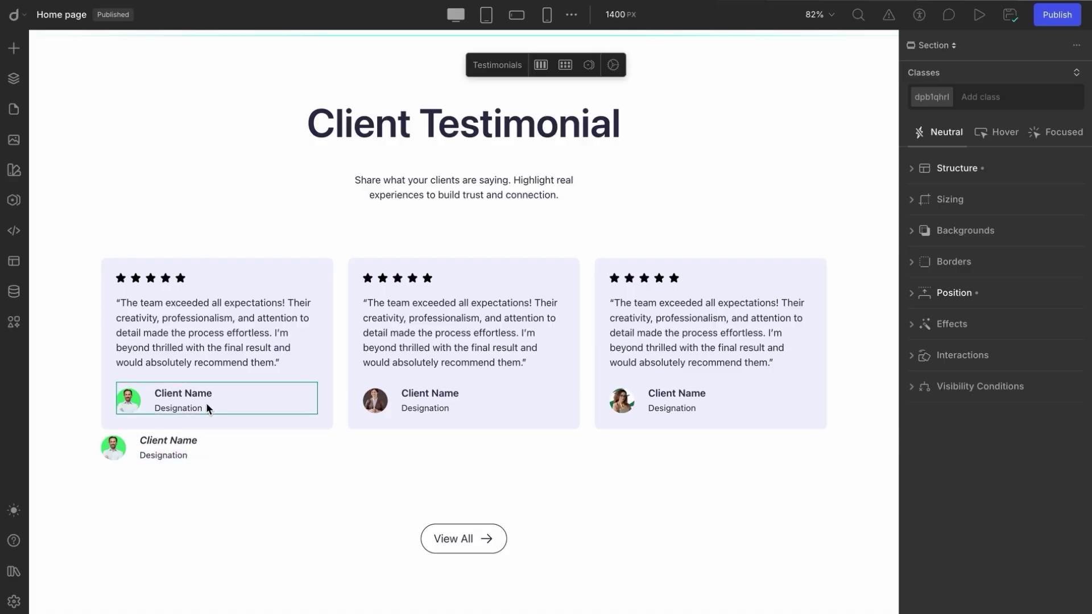
{"action": "scroll", "coordinate": [206, 403], "scroll_direction": "down", "scroll_amount": 1}
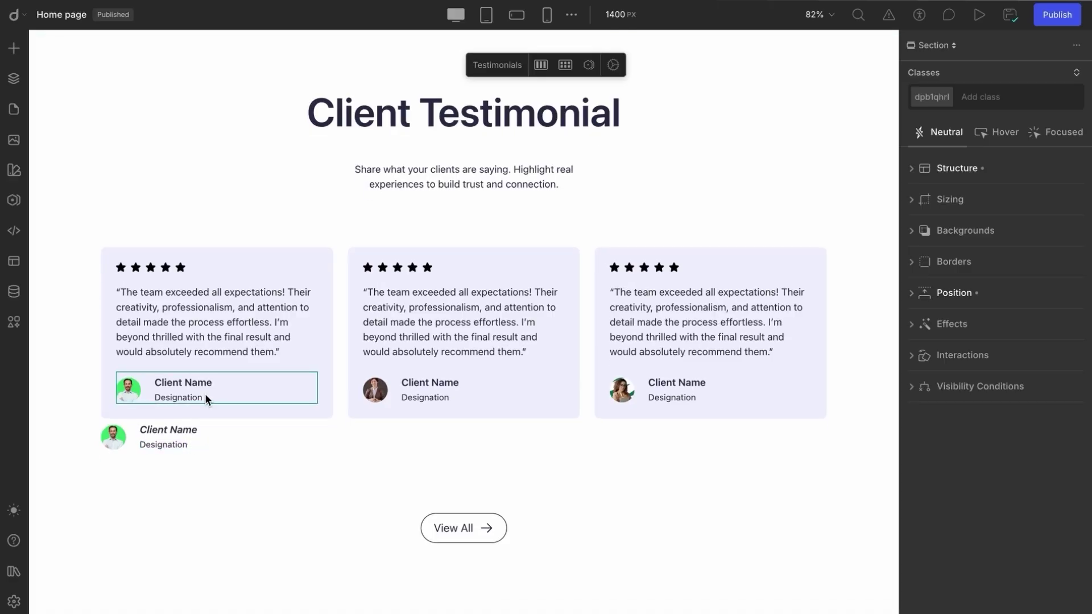
Turn the Header section into a symbol named navbar in the Header folder
{"action": "left_click", "coordinate": [14, 83]}
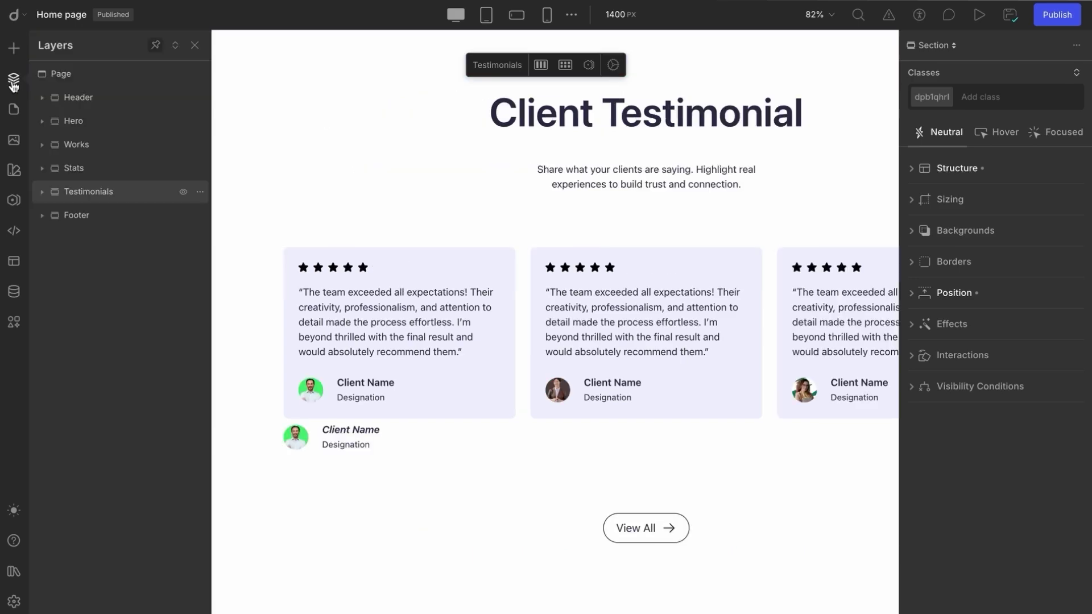
{"action": "left_click", "coordinate": [71, 98]}
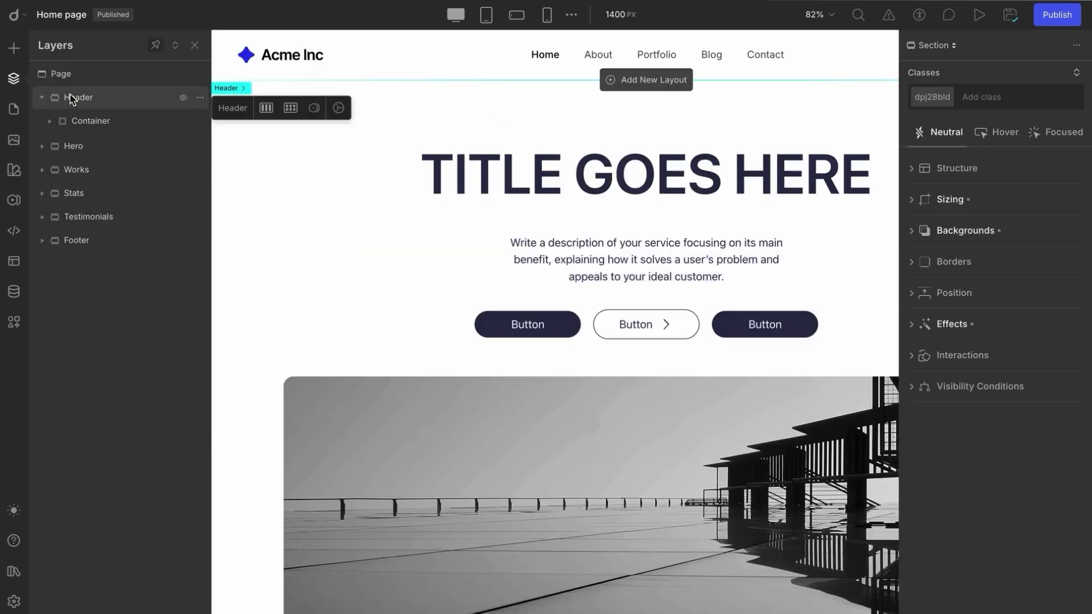
{"action": "left_click", "coordinate": [72, 247]}
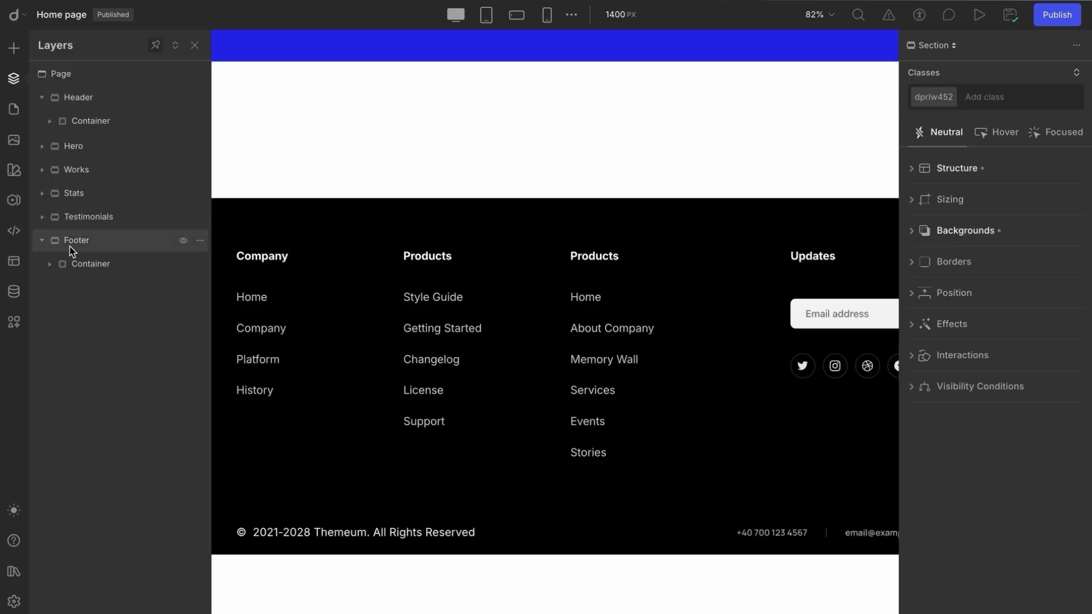
{"action": "left_click", "coordinate": [91, 99]}
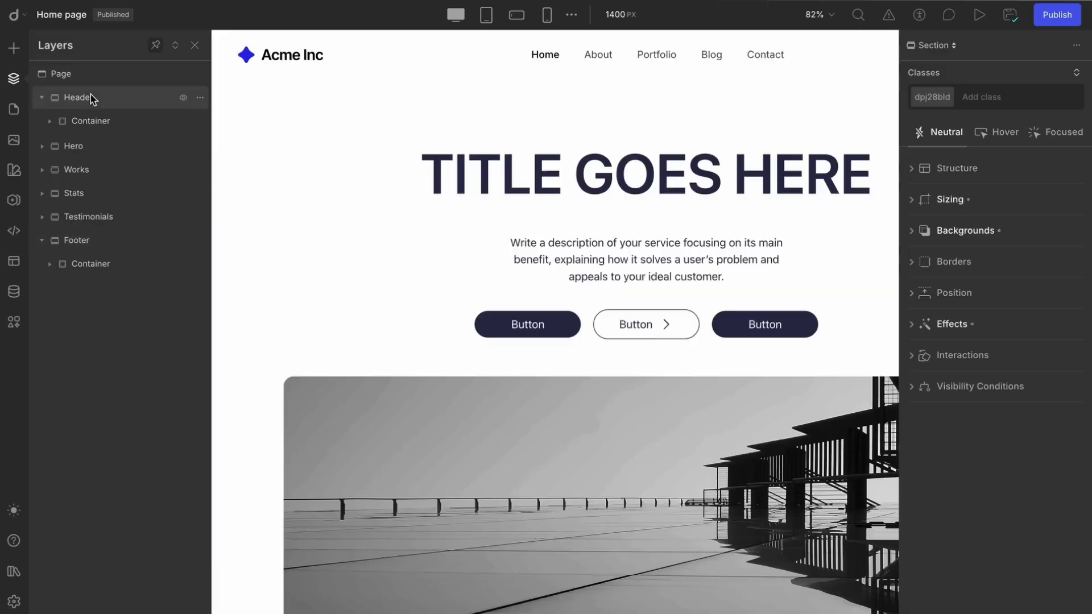
{"action": "right_click", "coordinate": [91, 99]}
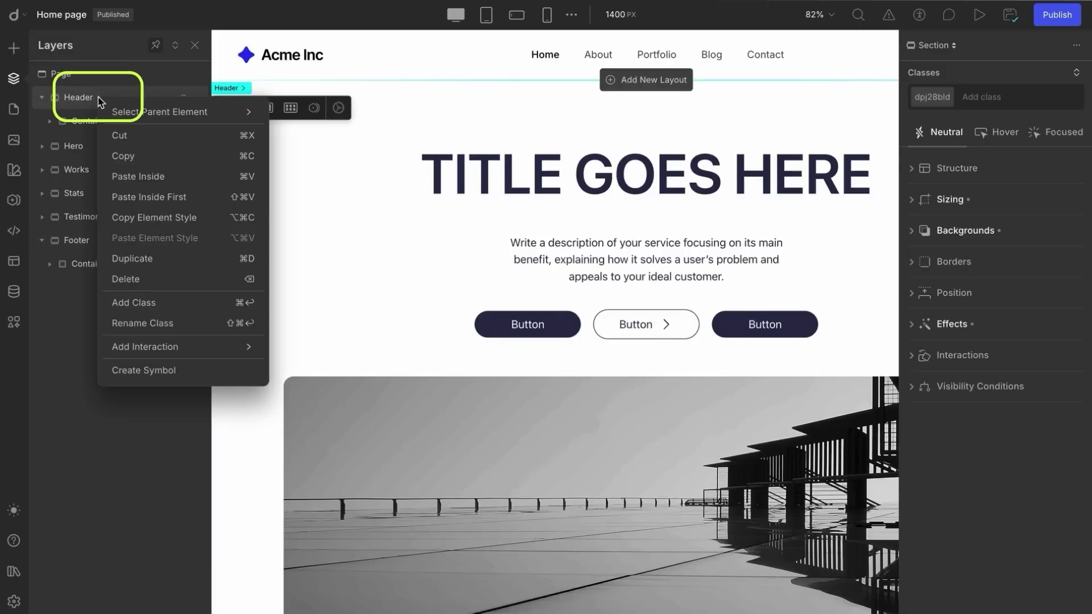
{"action": "left_click", "coordinate": [124, 372]}
{"action": "left_click", "coordinate": [284, 430]}
{"action": "type", "text": "na"}
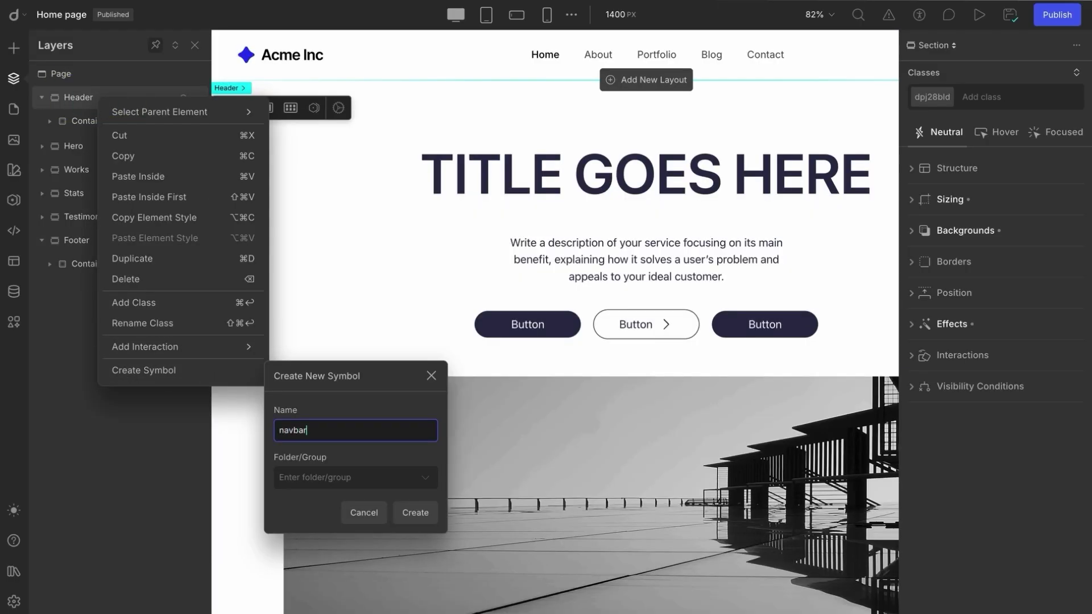
{"action": "type", "text": "vbar"}
{"action": "left_click", "coordinate": [347, 477]}
{"action": "type", "text": "Header"}
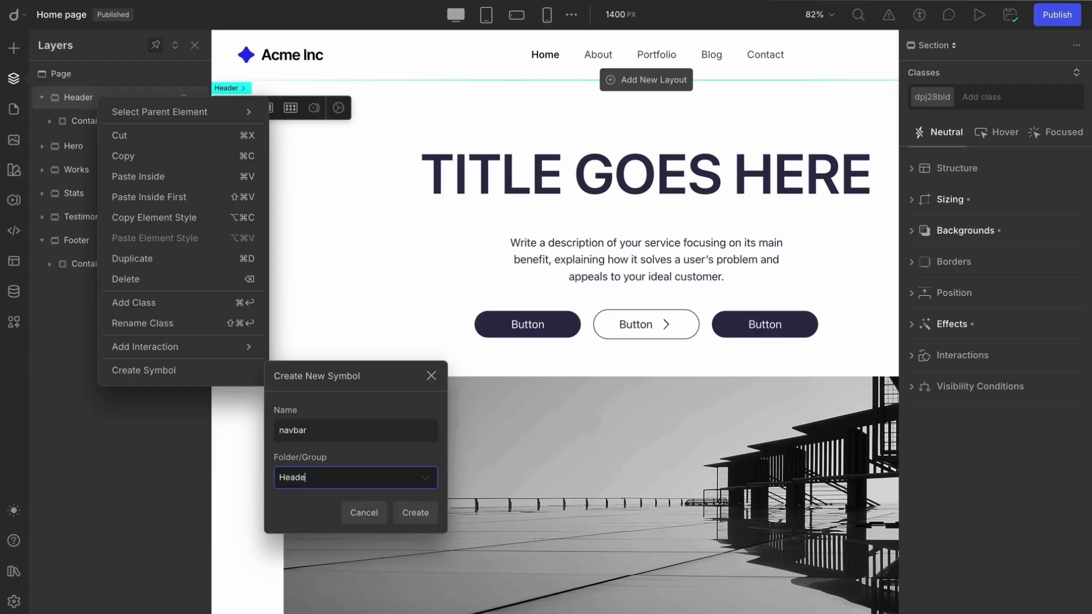
{"action": "left_click", "coordinate": [422, 519]}
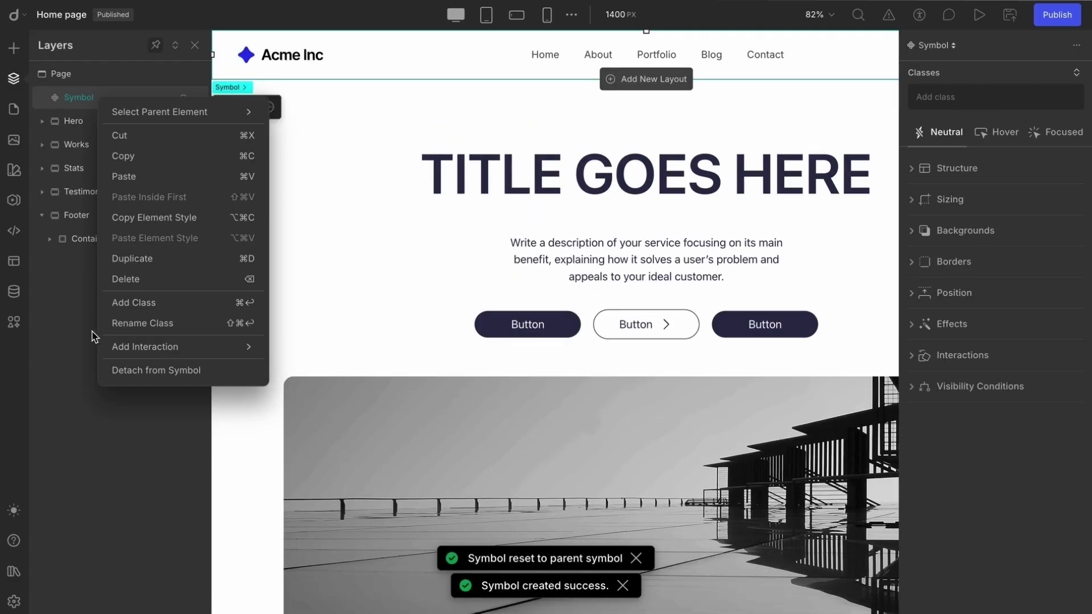
{"action": "left_click", "coordinate": [89, 333]}
Delete the header symbol from the Home page and begin turning the Footer section into a symbol
{"action": "key", "text": "BackSpace"}
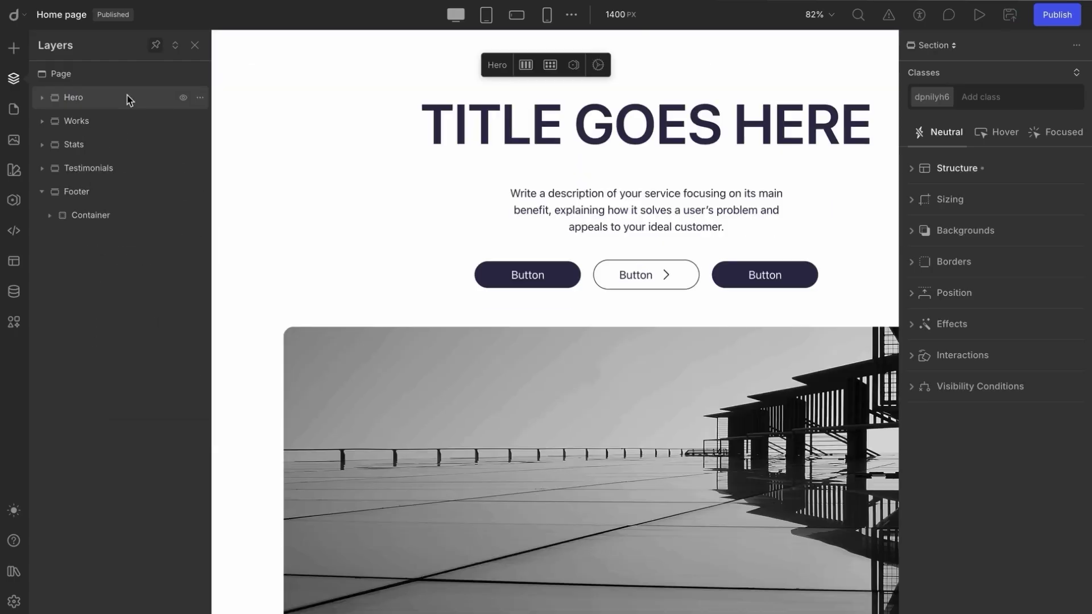
{"action": "left_click", "coordinate": [83, 192]}
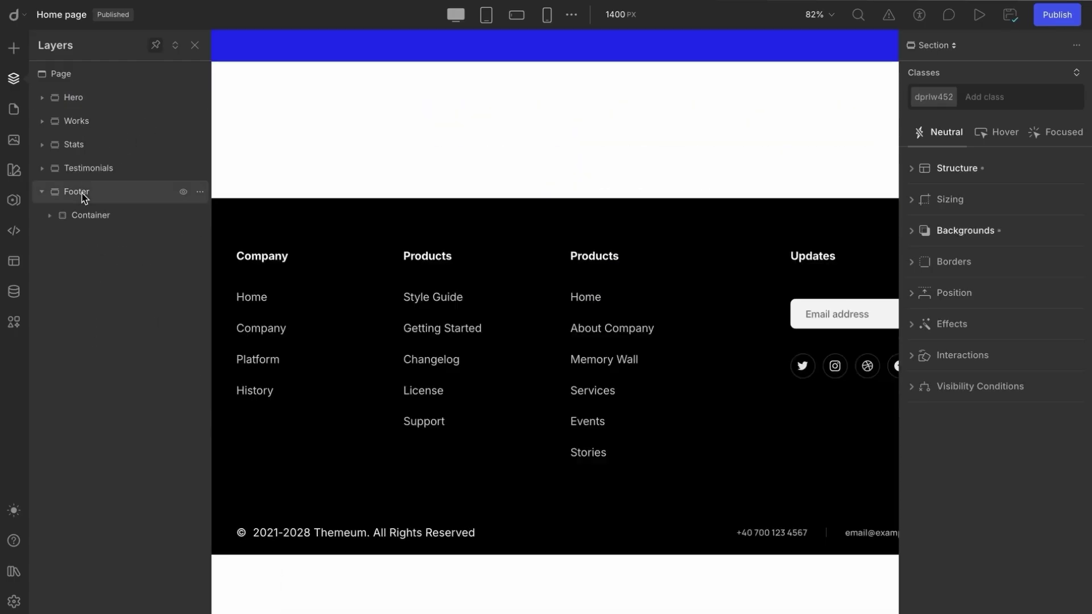
{"action": "right_click", "coordinate": [98, 201]}
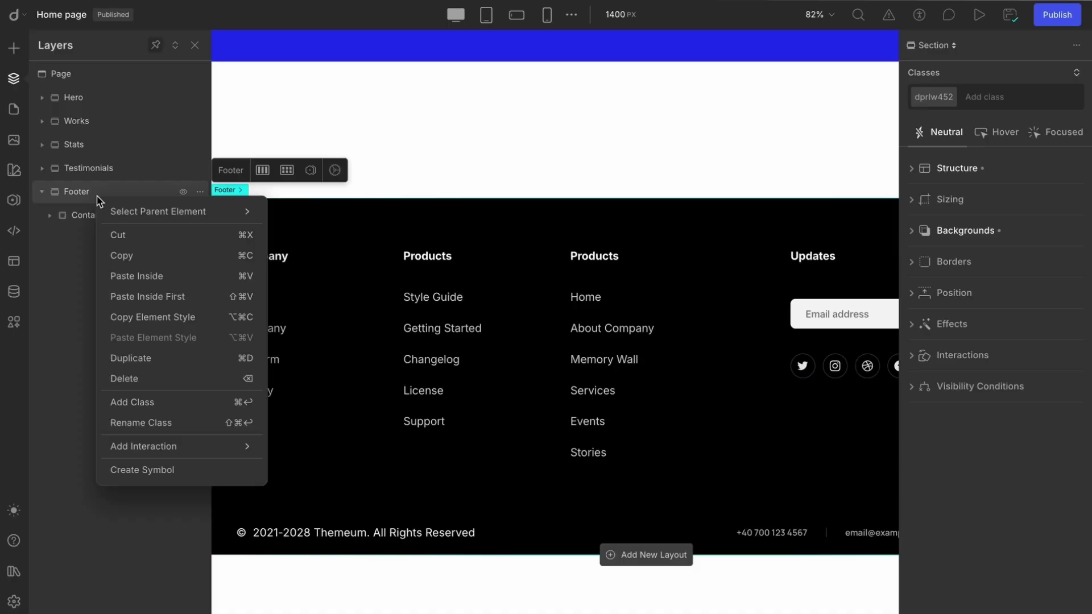
{"action": "left_click", "coordinate": [119, 470]}
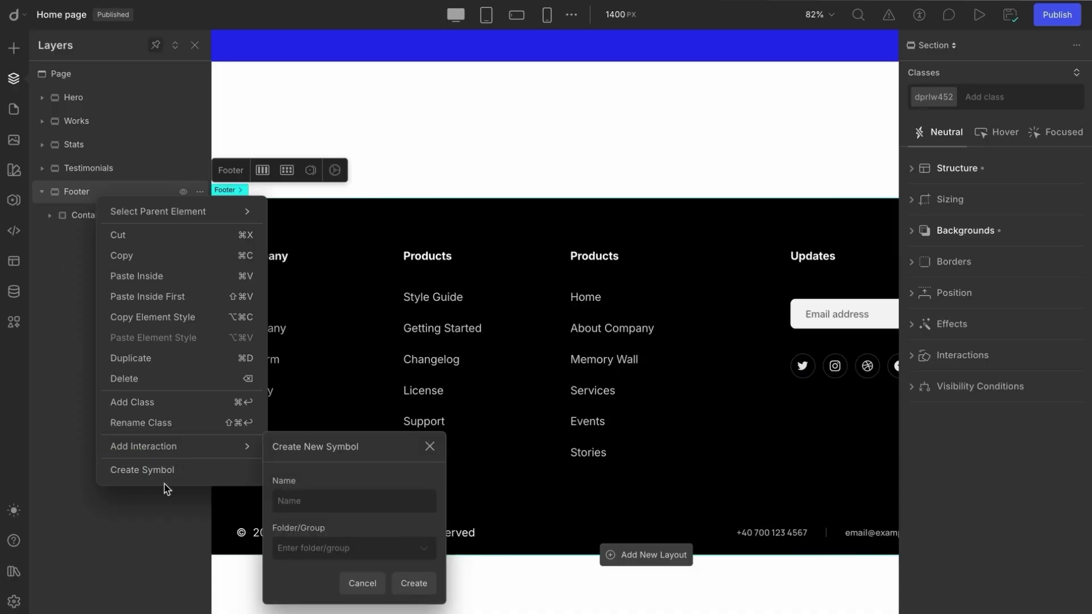
Create the symbol 'footer' in the Footer group, then delete it from the page
{"action": "left_click", "coordinate": [287, 493]}
{"action": "type", "text": "f"}
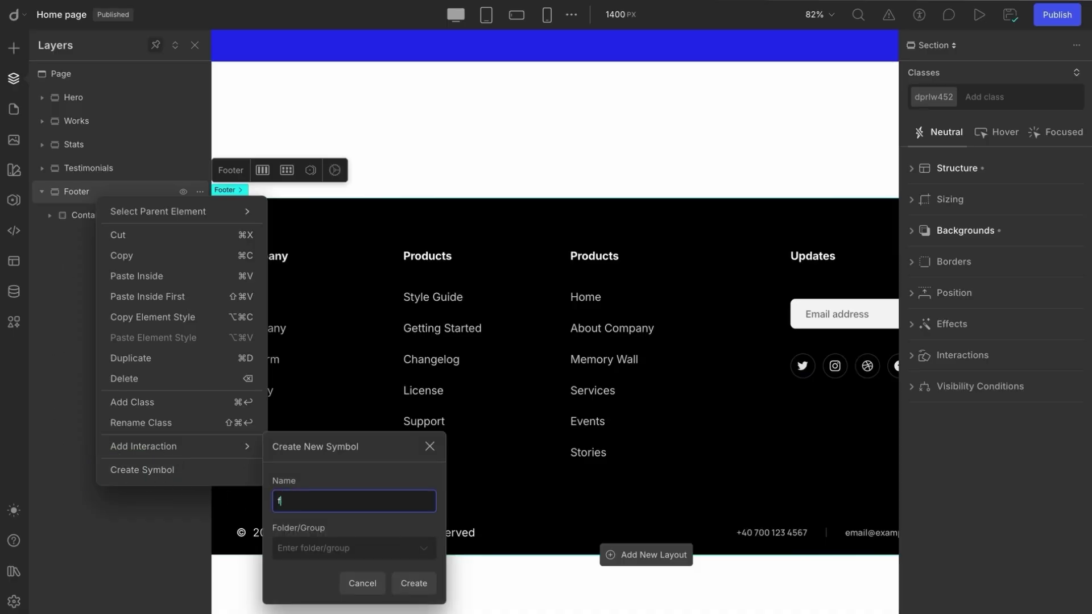
{"action": "type", "text": "ooter"}
{"action": "left_click", "coordinate": [304, 547]}
{"action": "type", "text": "F"}
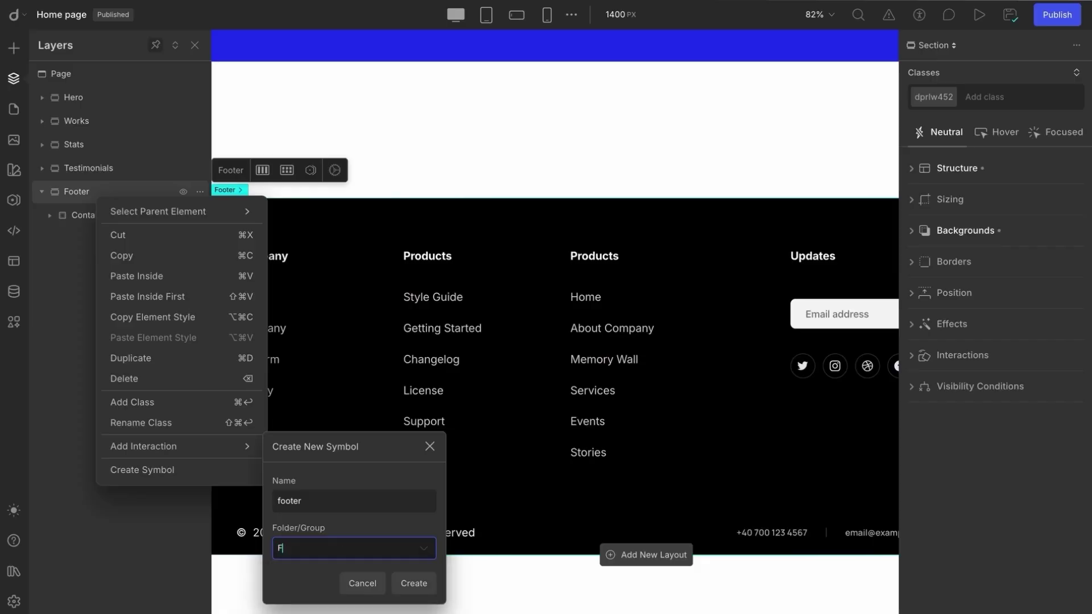
{"action": "left_click", "coordinate": [414, 583]}
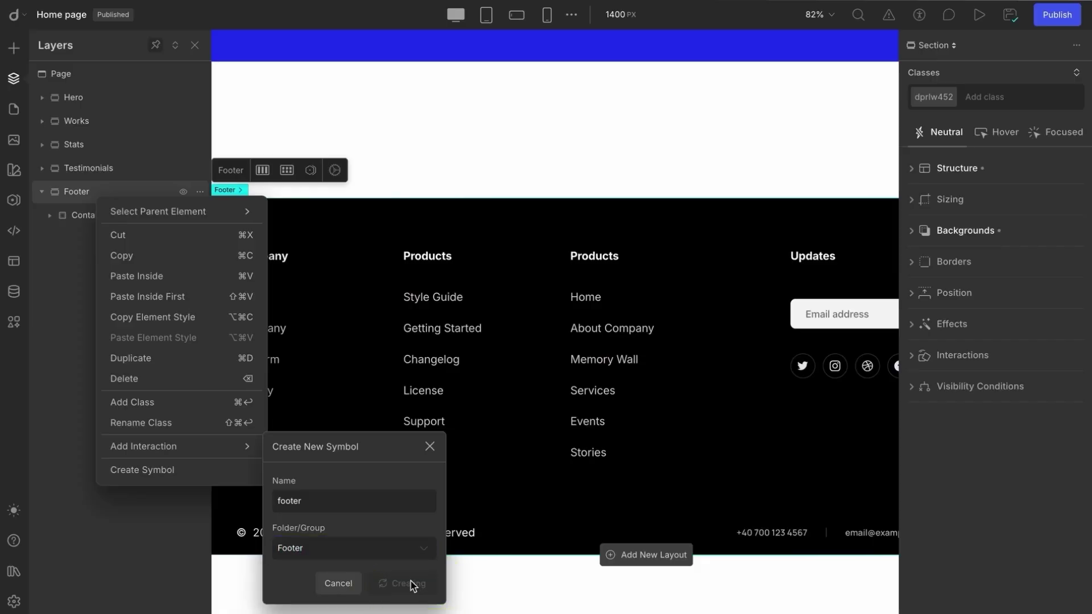
{"action": "key", "text": "Escape"}
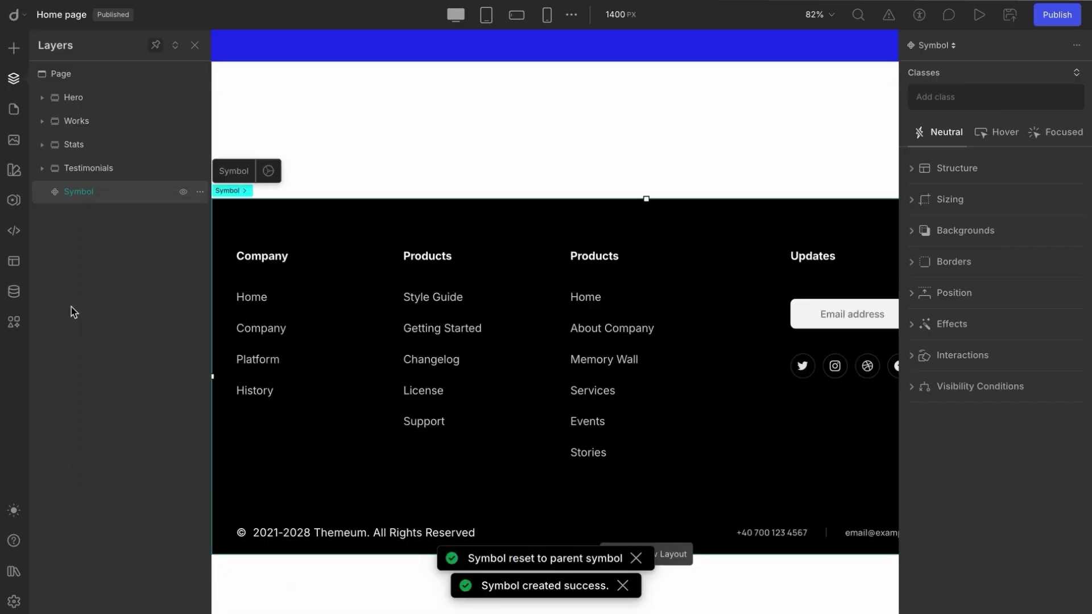
{"action": "key", "text": "Delete"}
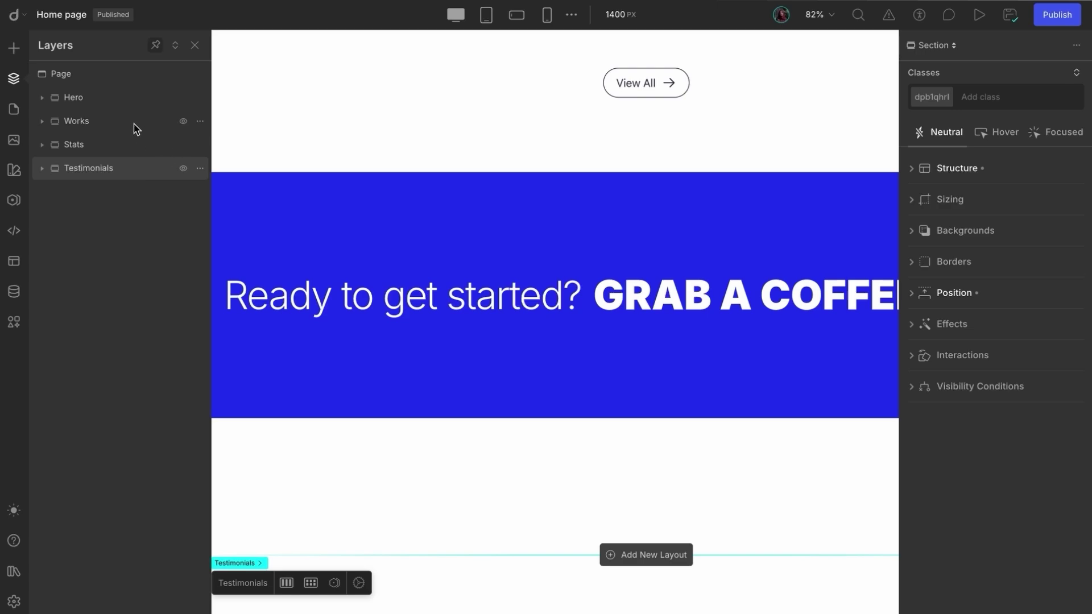
In the Symbols list, set the navbar symbol as the site header
{"action": "left_click", "coordinate": [117, 98]}
{"action": "left_click", "coordinate": [15, 50]}
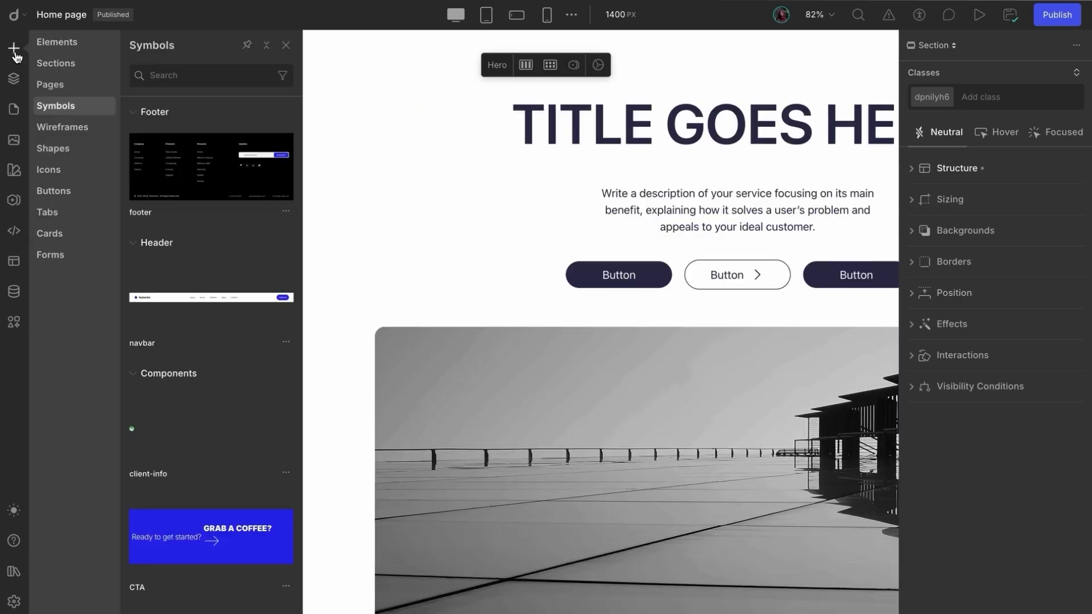
{"action": "left_click", "coordinate": [285, 342]}
{"action": "mouse_move", "coordinate": [314, 351]}
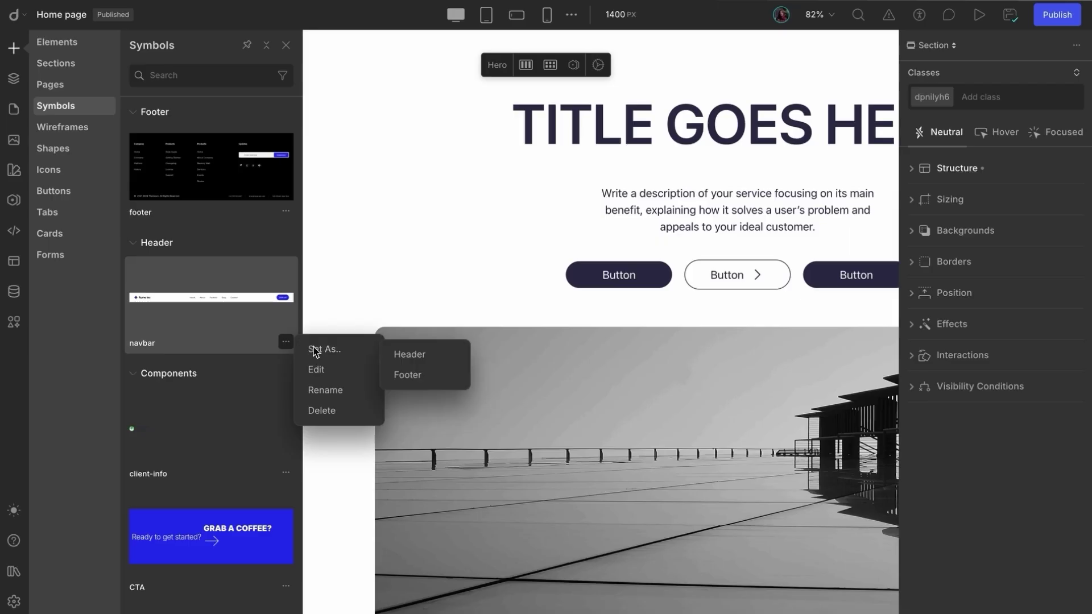
{"action": "left_click", "coordinate": [416, 355]}
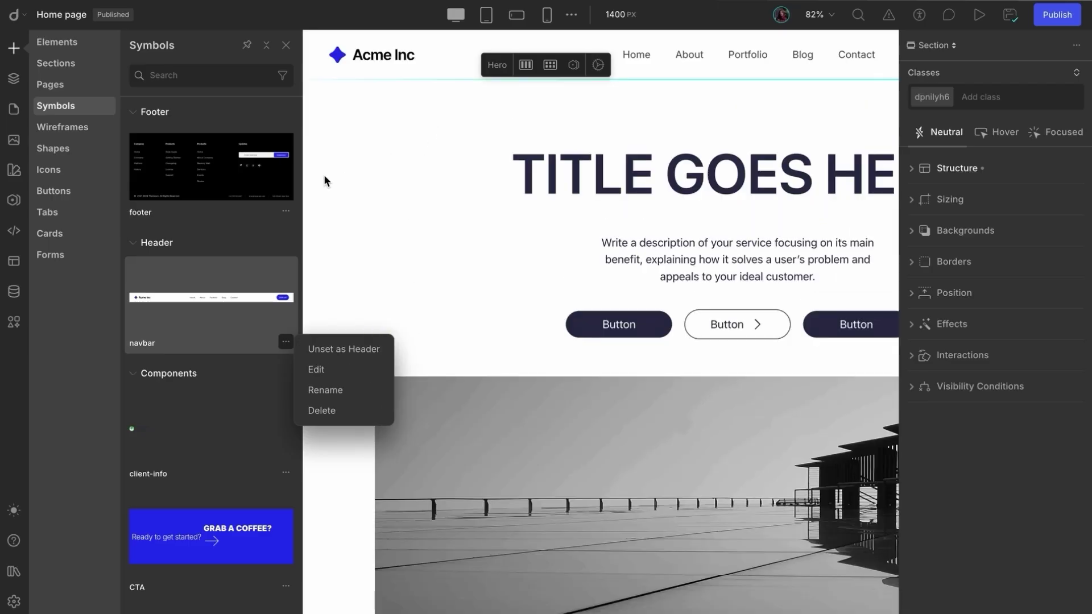
Set the footer symbol as the site footer and return to the page's Layers
{"action": "left_click", "coordinate": [285, 212]}
{"action": "mouse_move", "coordinate": [356, 211]}
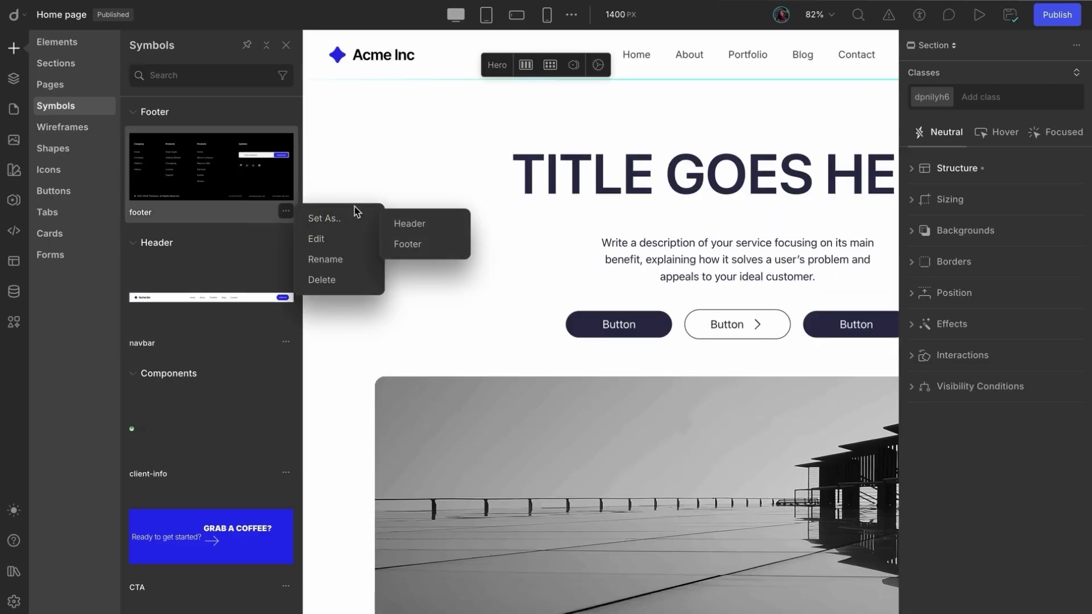
{"action": "left_click", "coordinate": [393, 243]}
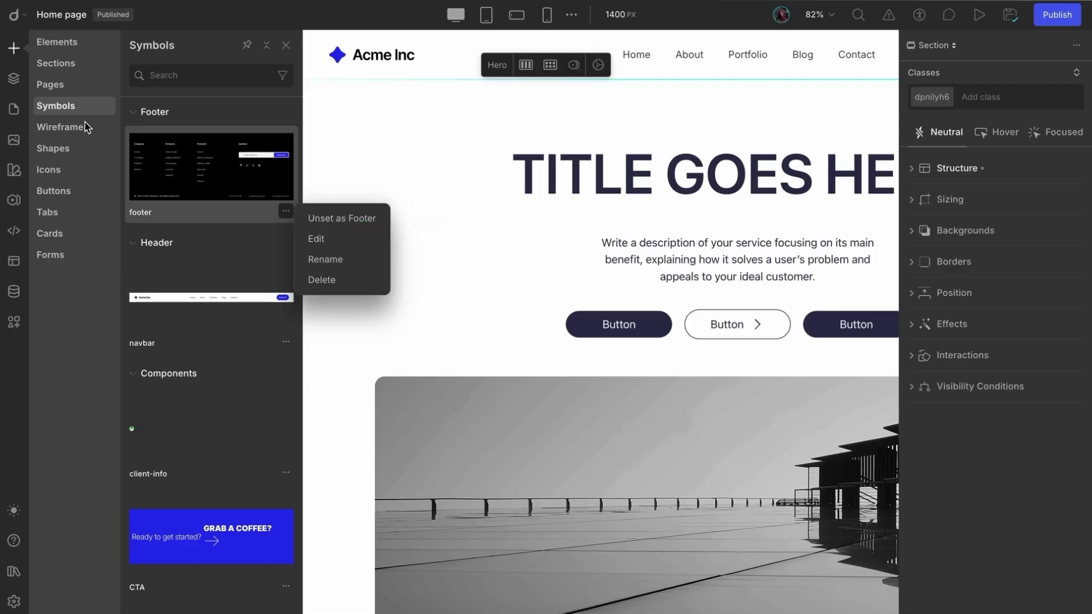
{"action": "left_click", "coordinate": [13, 79]}
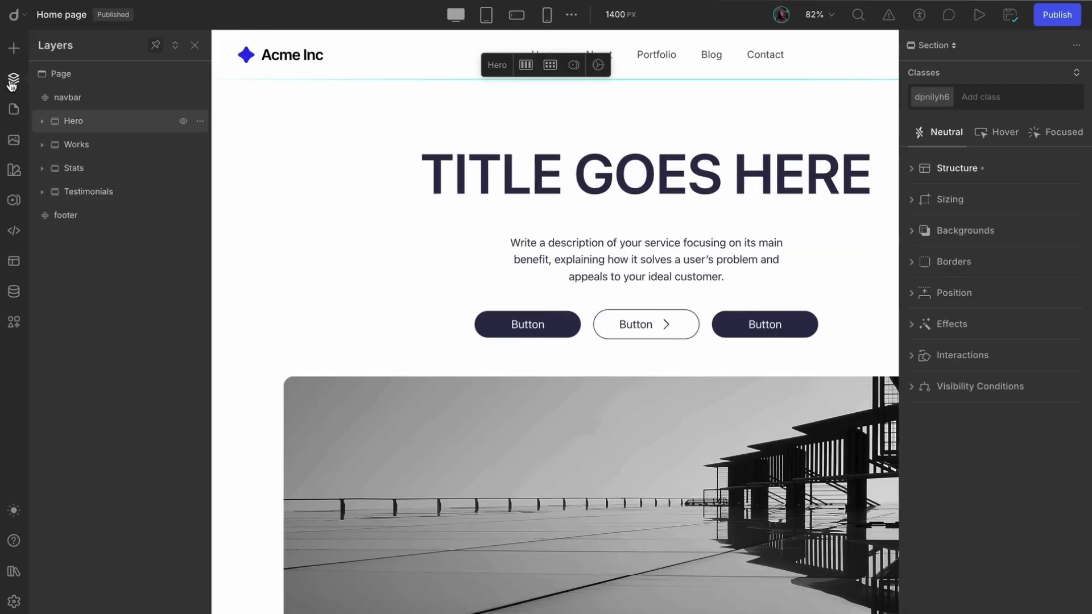
{"action": "mouse_move", "coordinate": [69, 216]}
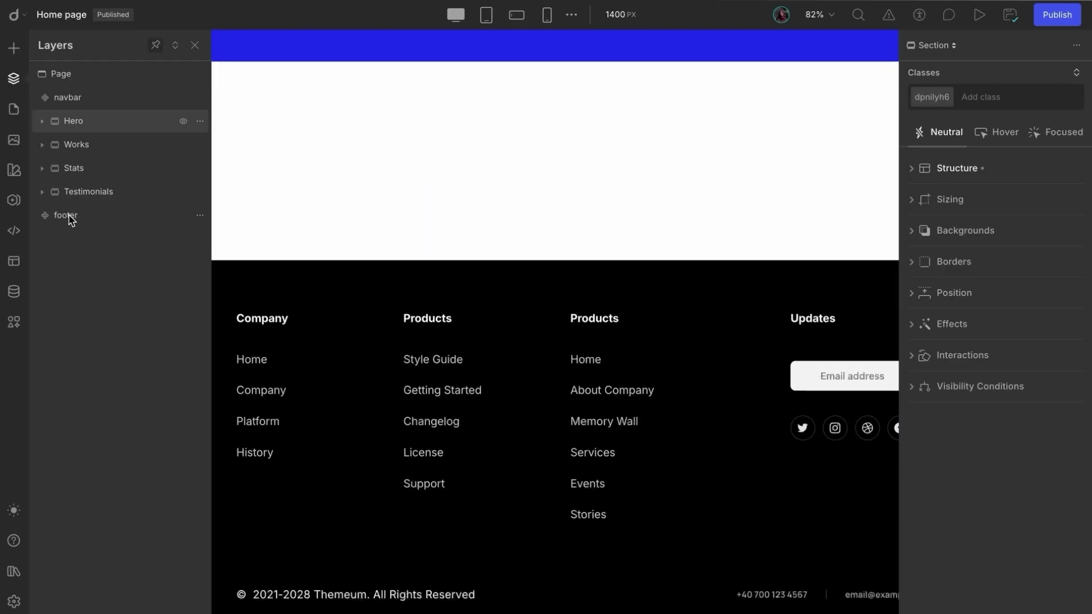
{"action": "mouse_move", "coordinate": [86, 102]}
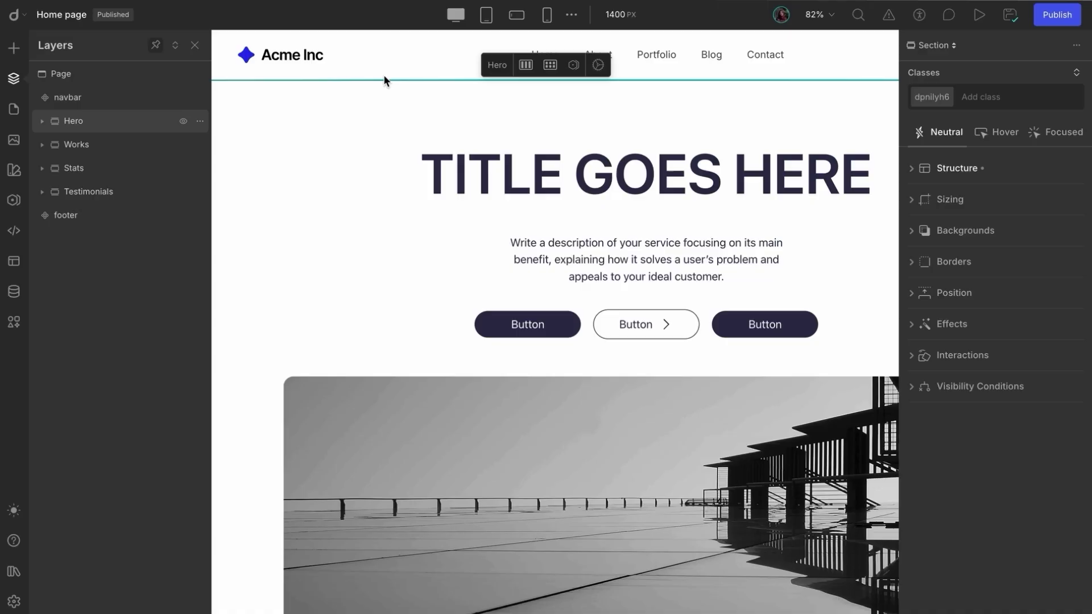
{"action": "key", "text": "Escape"}
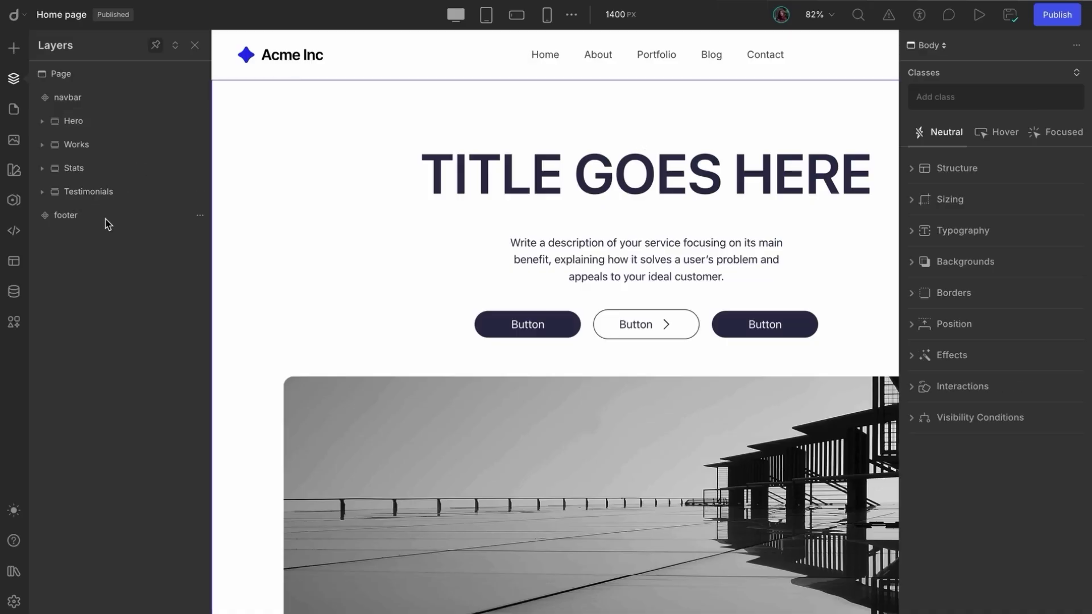
Open the About page and show its layers
{"action": "left_click", "coordinate": [14, 110]}
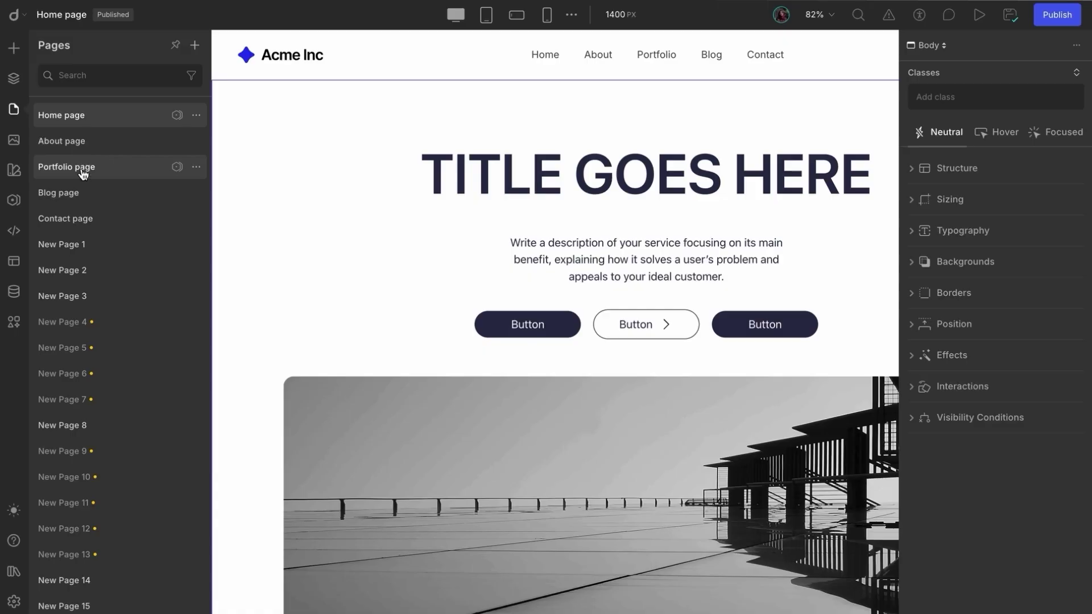
{"action": "left_click", "coordinate": [92, 149]}
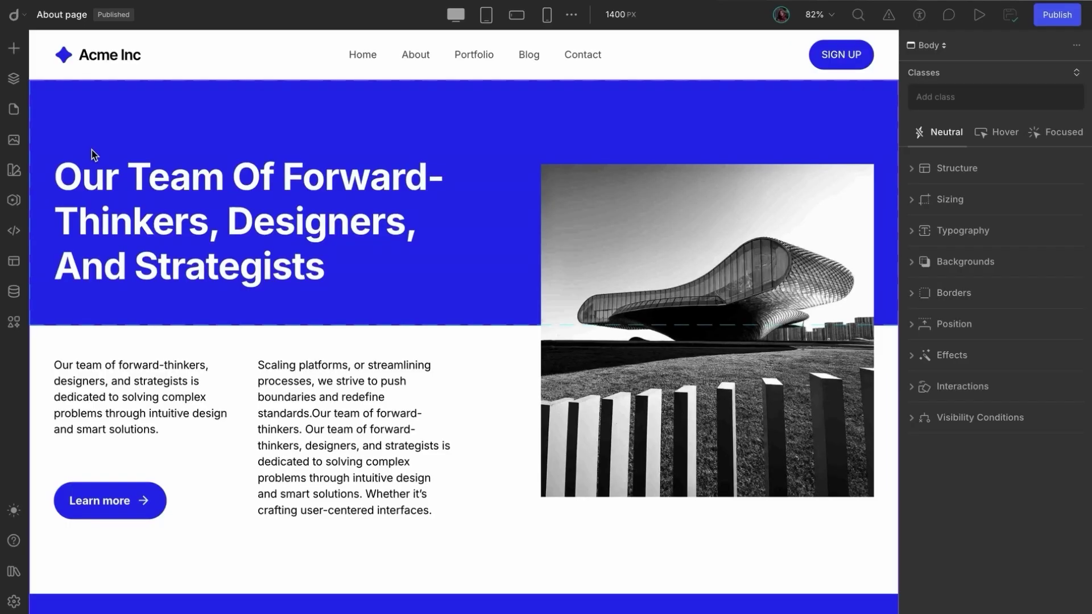
{"action": "left_click", "coordinate": [9, 92]}
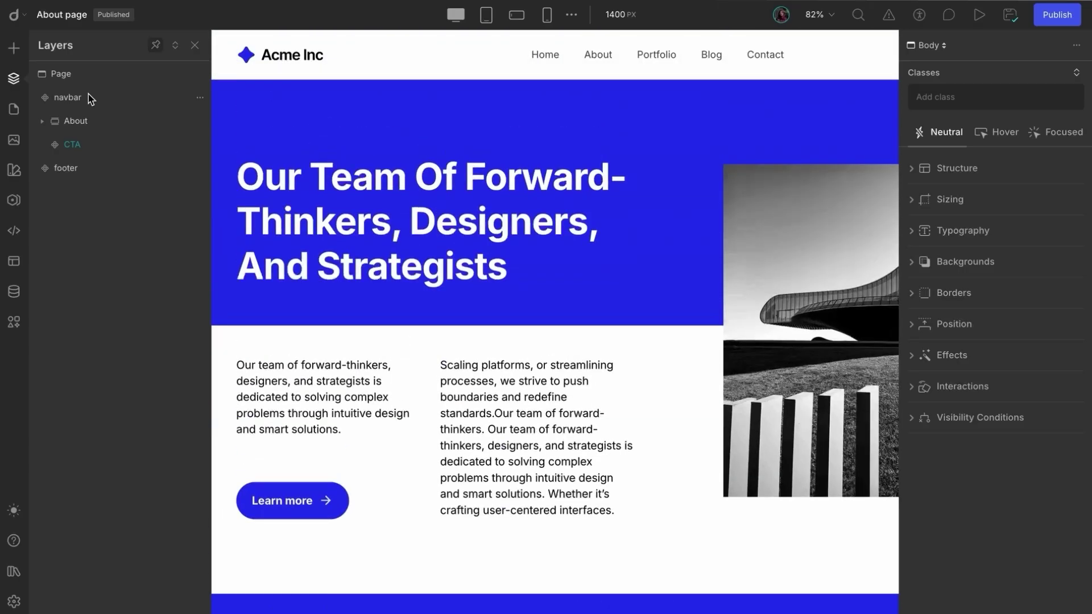
Toggle the navbar header off and on for this page, then unset it as the site header
{"action": "left_click", "coordinate": [199, 97]}
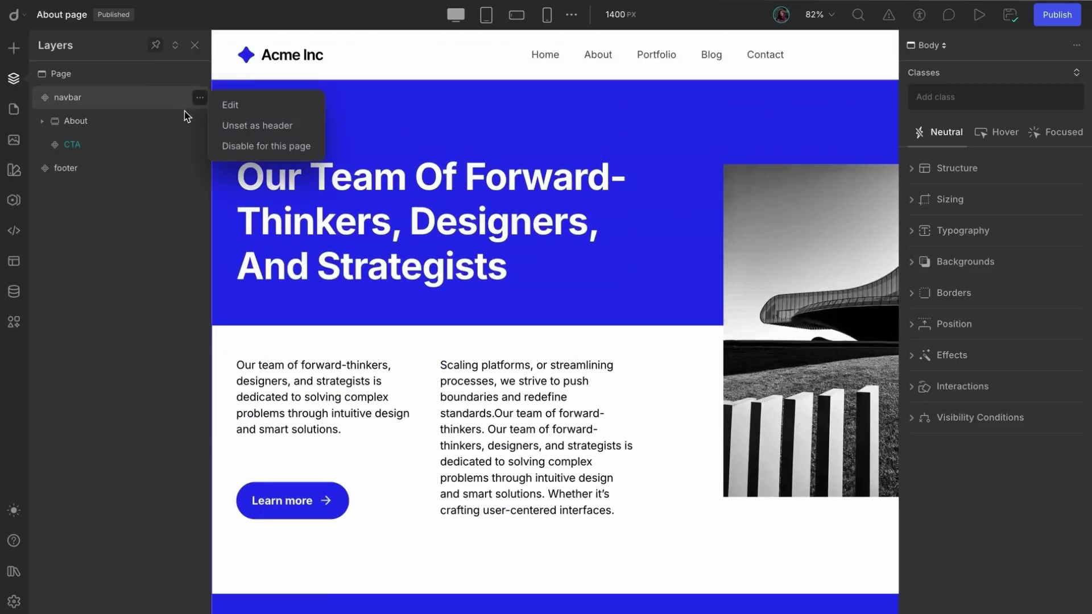
{"action": "left_click", "coordinate": [233, 149]}
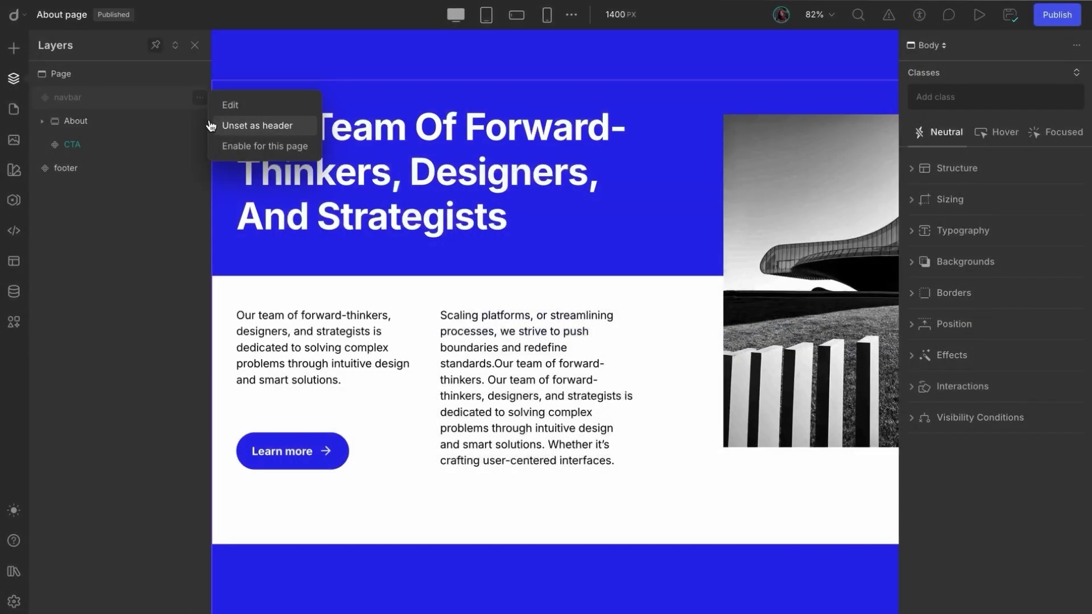
{"action": "left_click", "coordinate": [228, 147]}
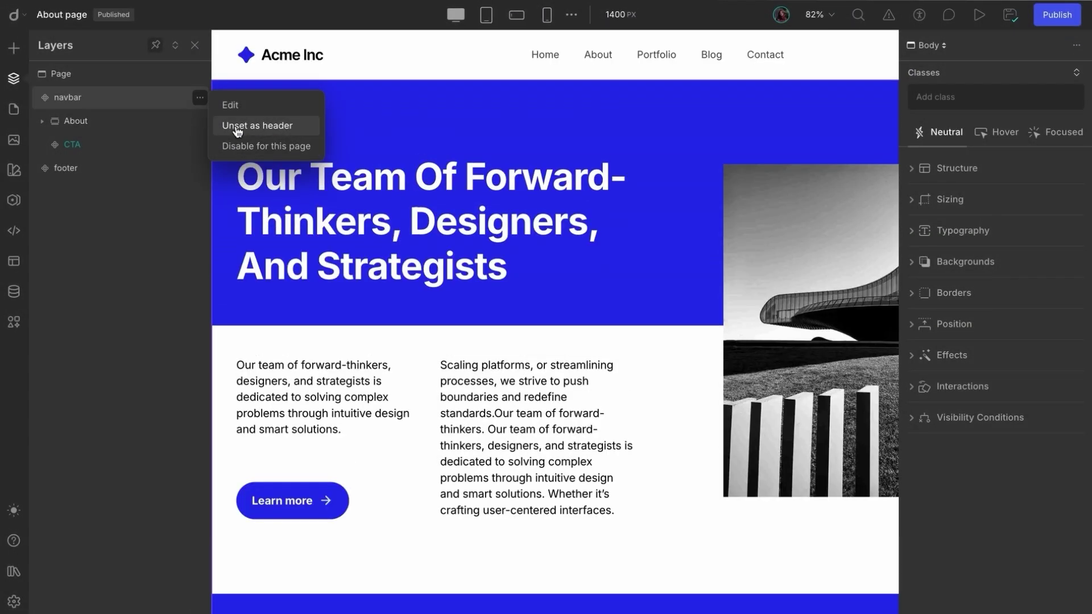
{"action": "left_click", "coordinate": [238, 131]}
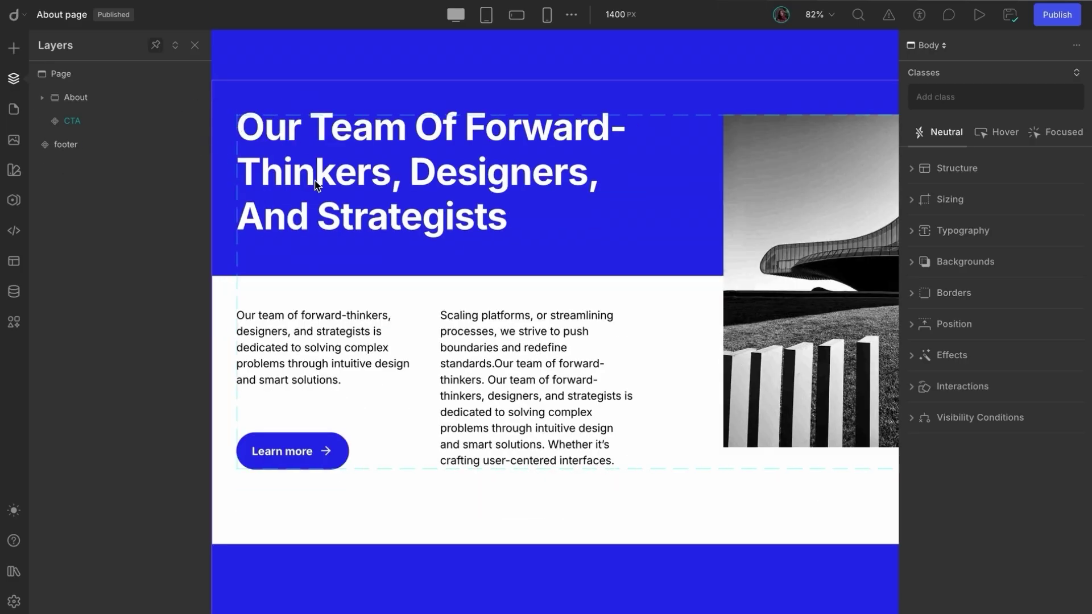
Set navbar as the header again from the Symbols list, then close the Symbols panel
{"action": "scroll", "coordinate": [317, 184], "scroll_direction": "down", "scroll_amount": 4}
{"action": "scroll", "coordinate": [316, 184], "scroll_direction": "up", "scroll_amount": 3}
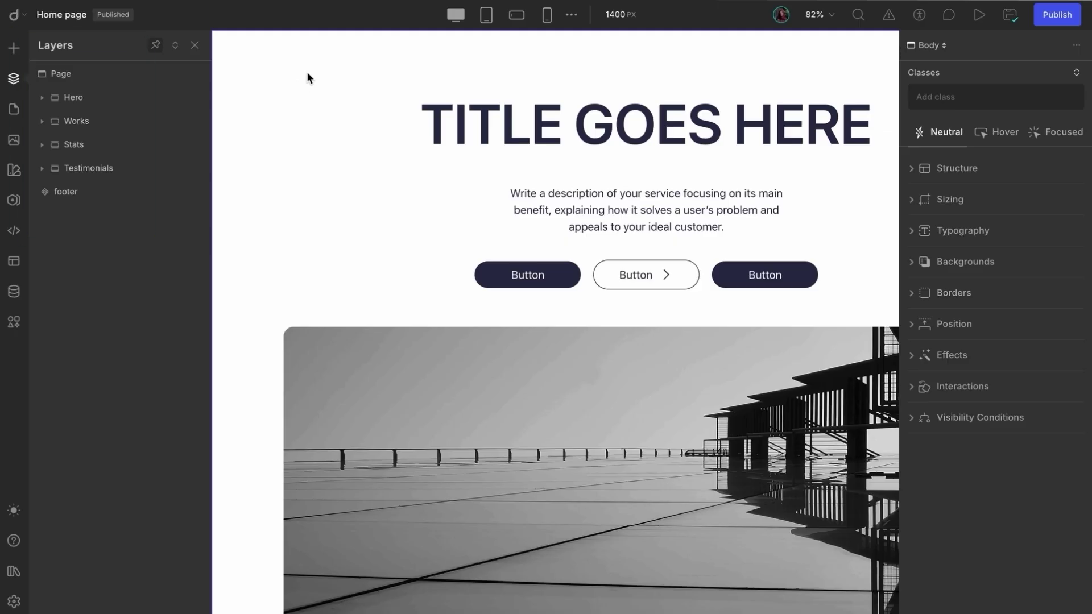
{"action": "left_click", "coordinate": [14, 48]}
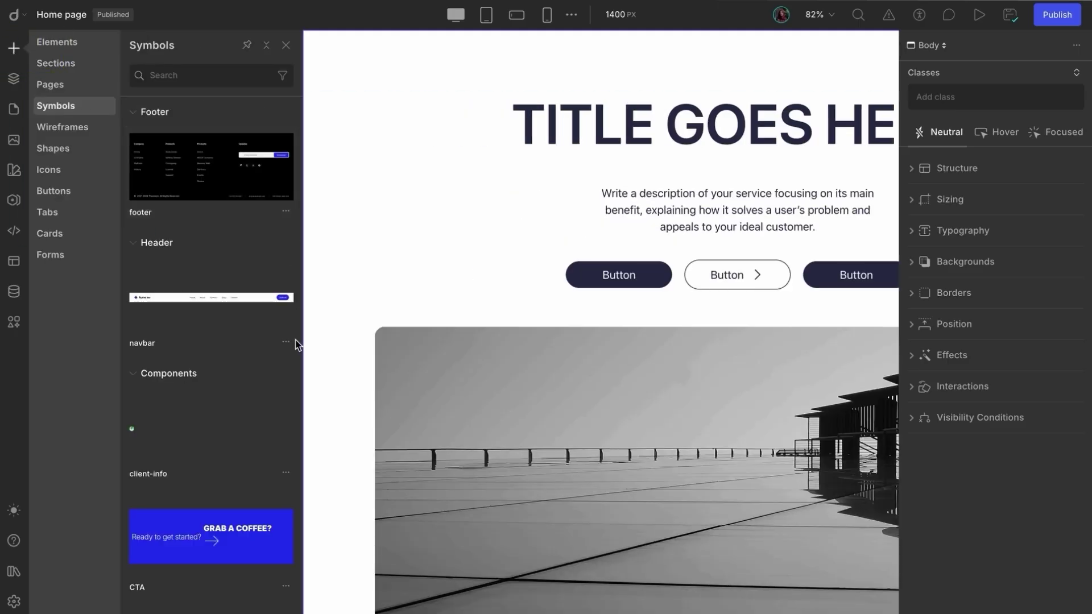
{"action": "left_click", "coordinate": [286, 344]}
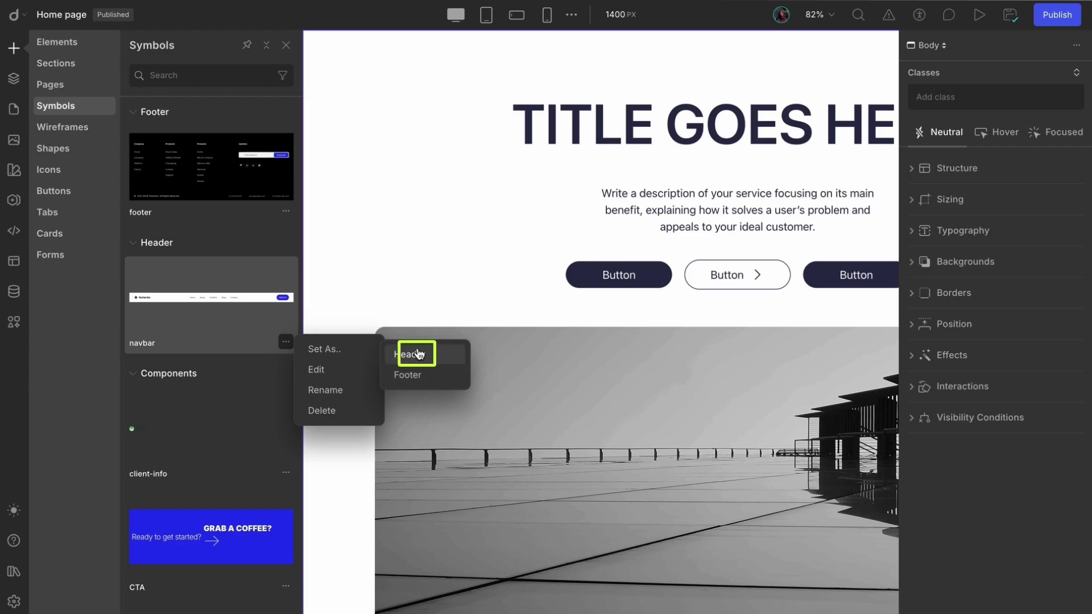
{"action": "left_click", "coordinate": [418, 353]}
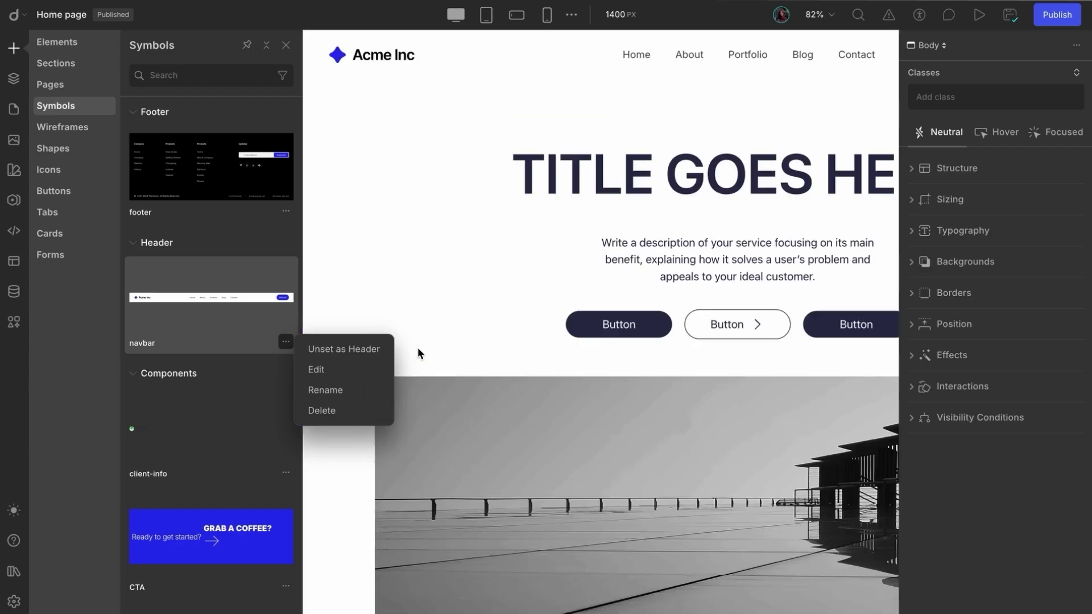
{"action": "left_click", "coordinate": [424, 120]}
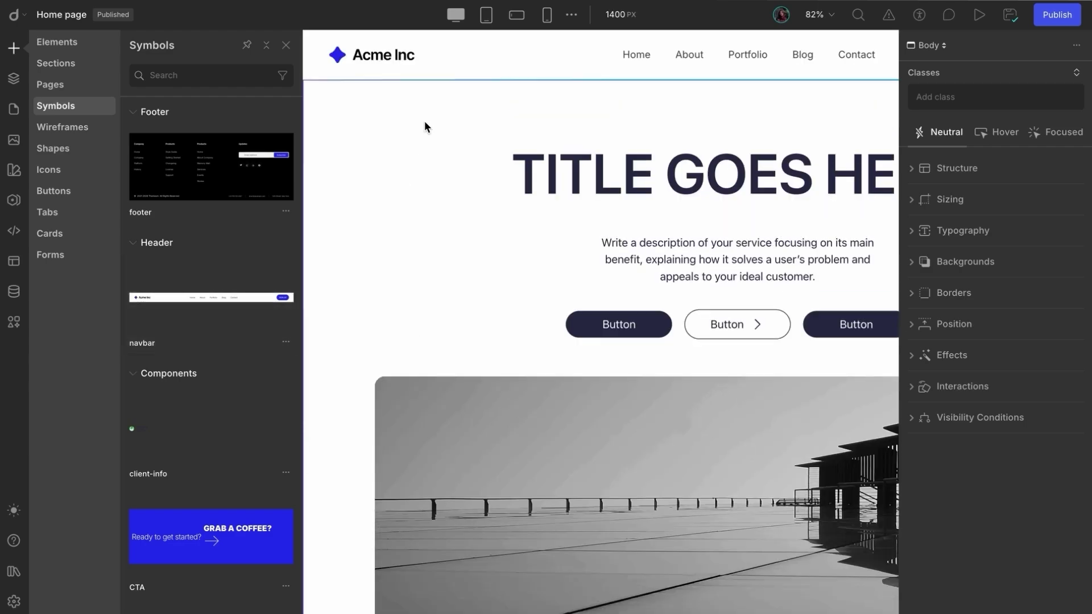
{"action": "left_click", "coordinate": [285, 46]}
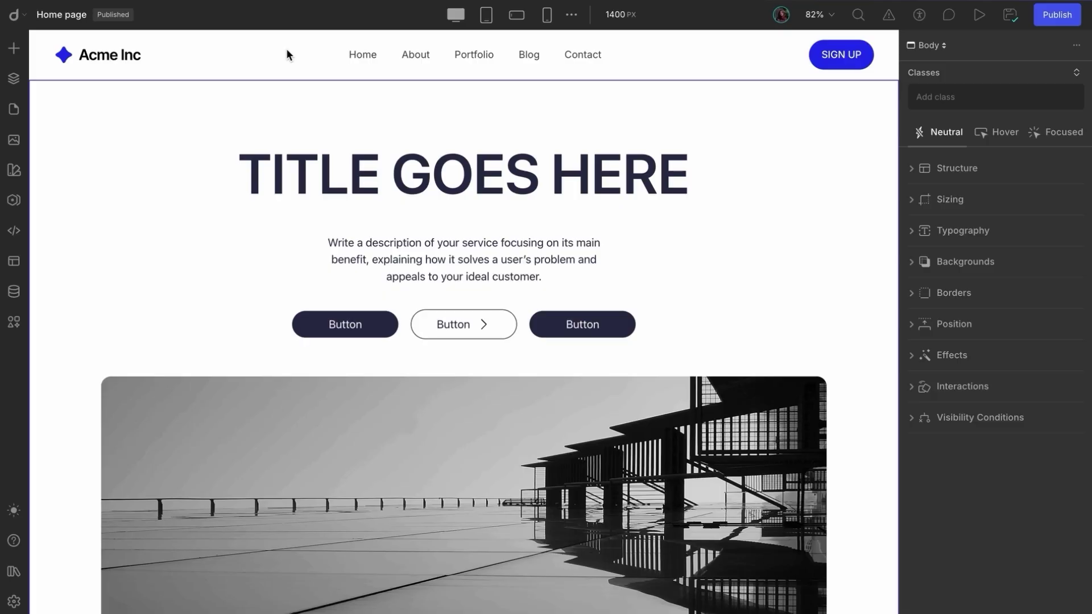